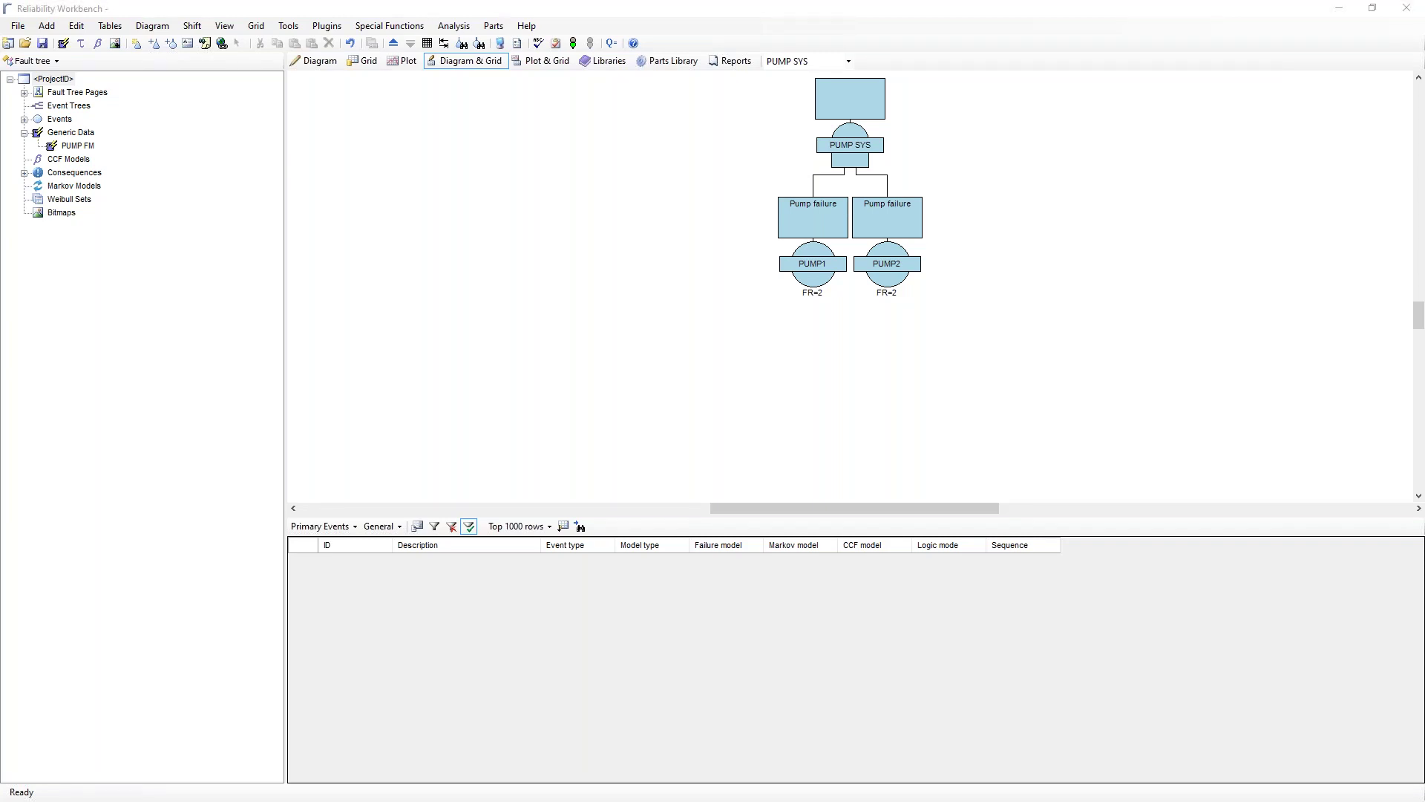
Select and deselect the PUMP1 and PUMP2 failure branches on the pump fault tree.
{"action": "left_click", "coordinate": [469, 194]}
{"action": "left_click", "coordinate": [803, 257]}
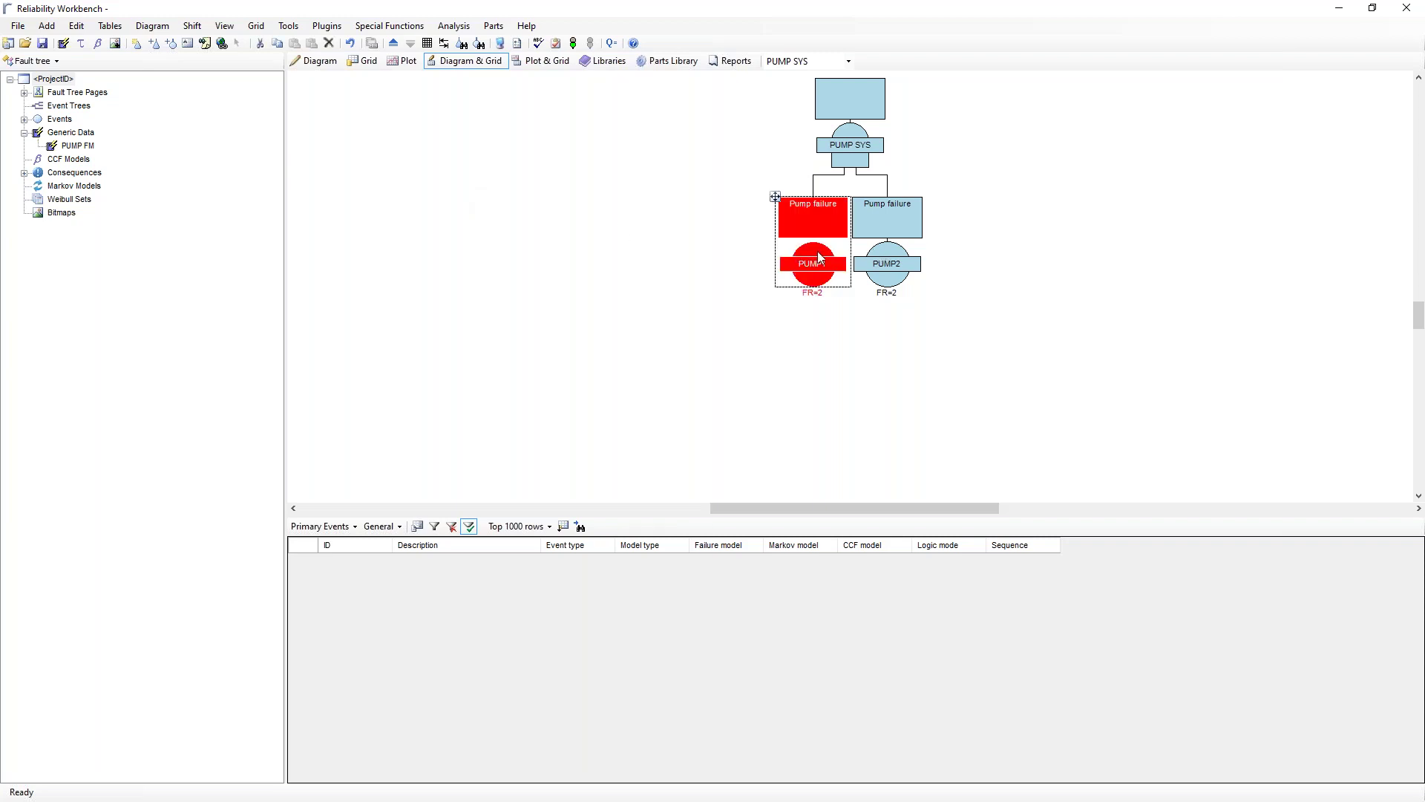
{"action": "left_click", "coordinate": [891, 260]}
{"action": "left_click", "coordinate": [1029, 251]}
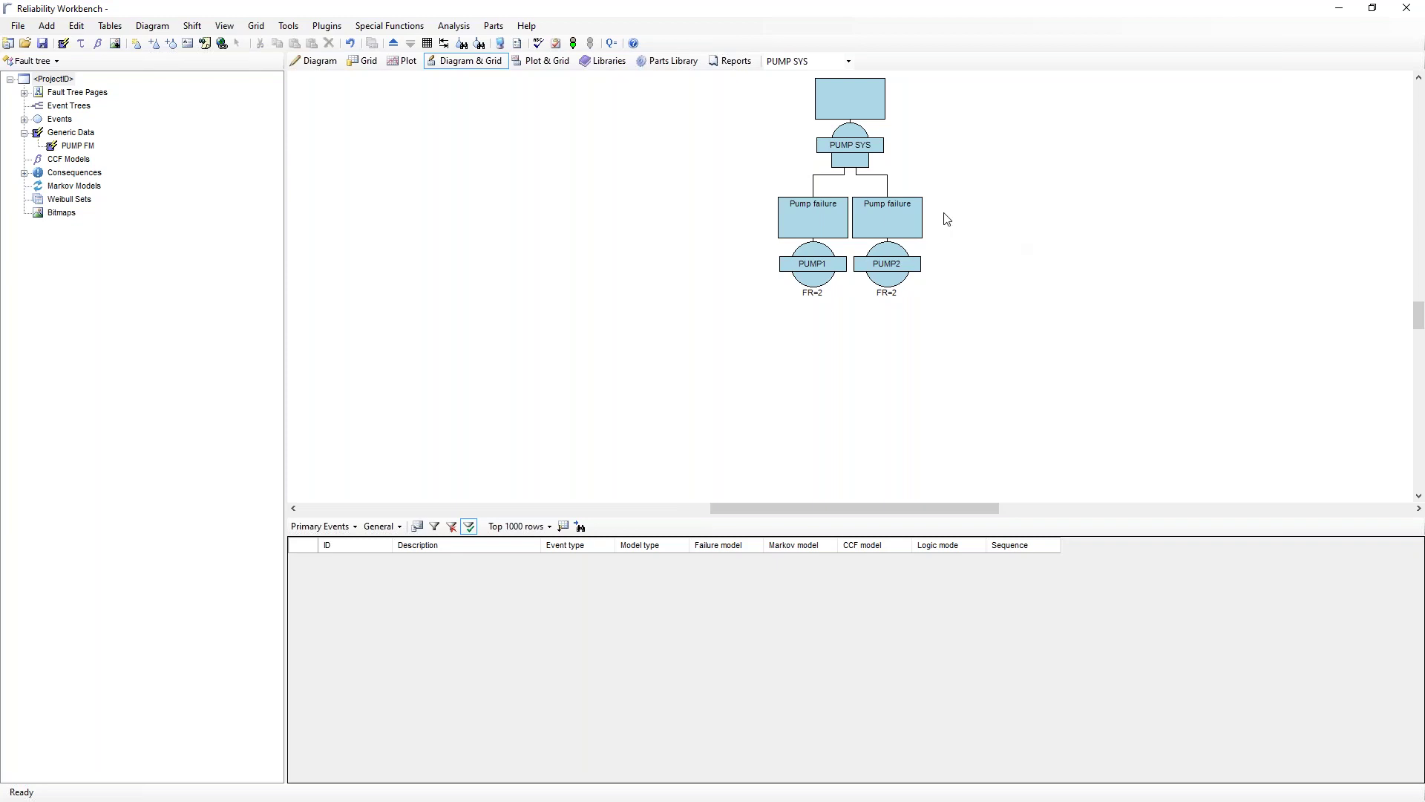
{"action": "left_click", "coordinate": [814, 263]}
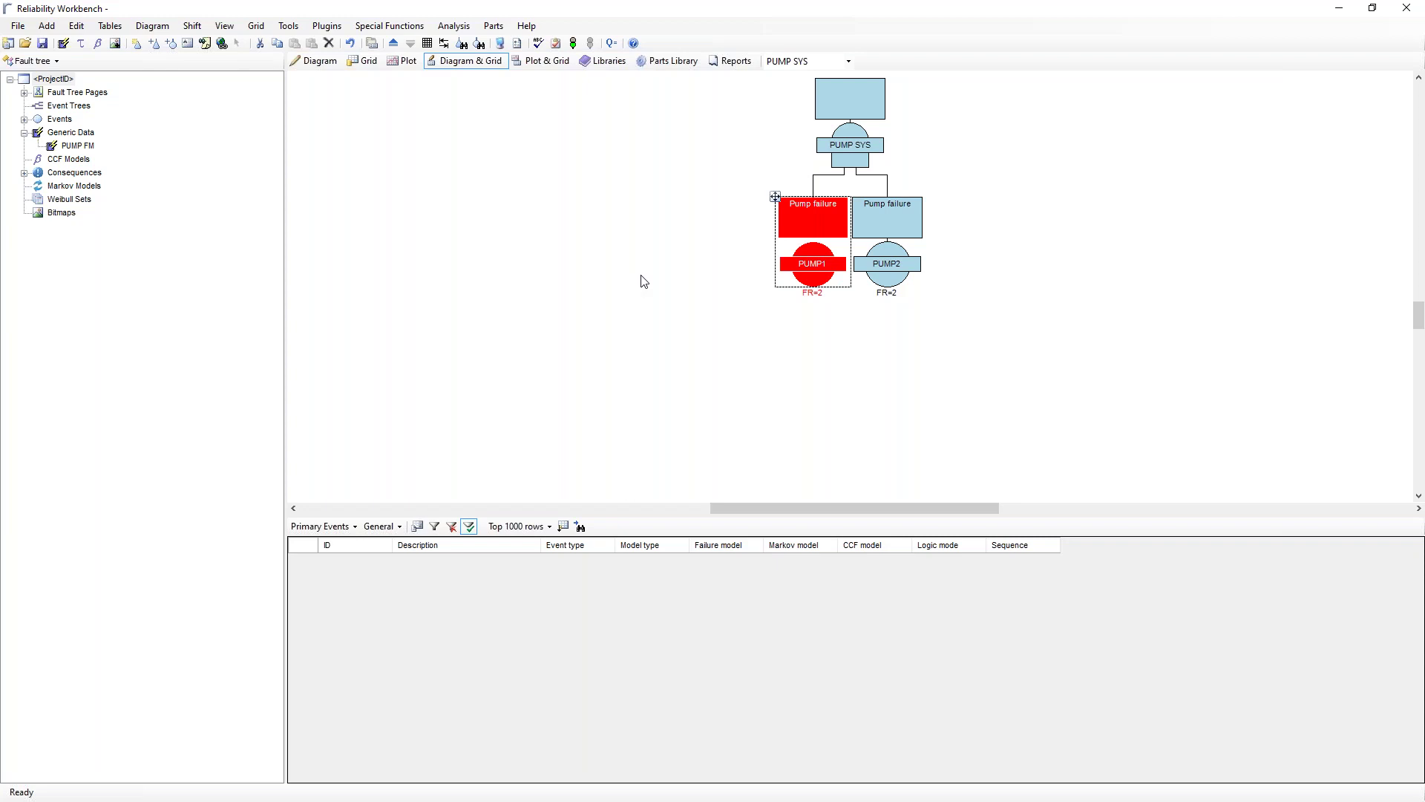
{"action": "left_click", "coordinate": [882, 253]}
{"action": "left_click", "coordinate": [940, 246]}
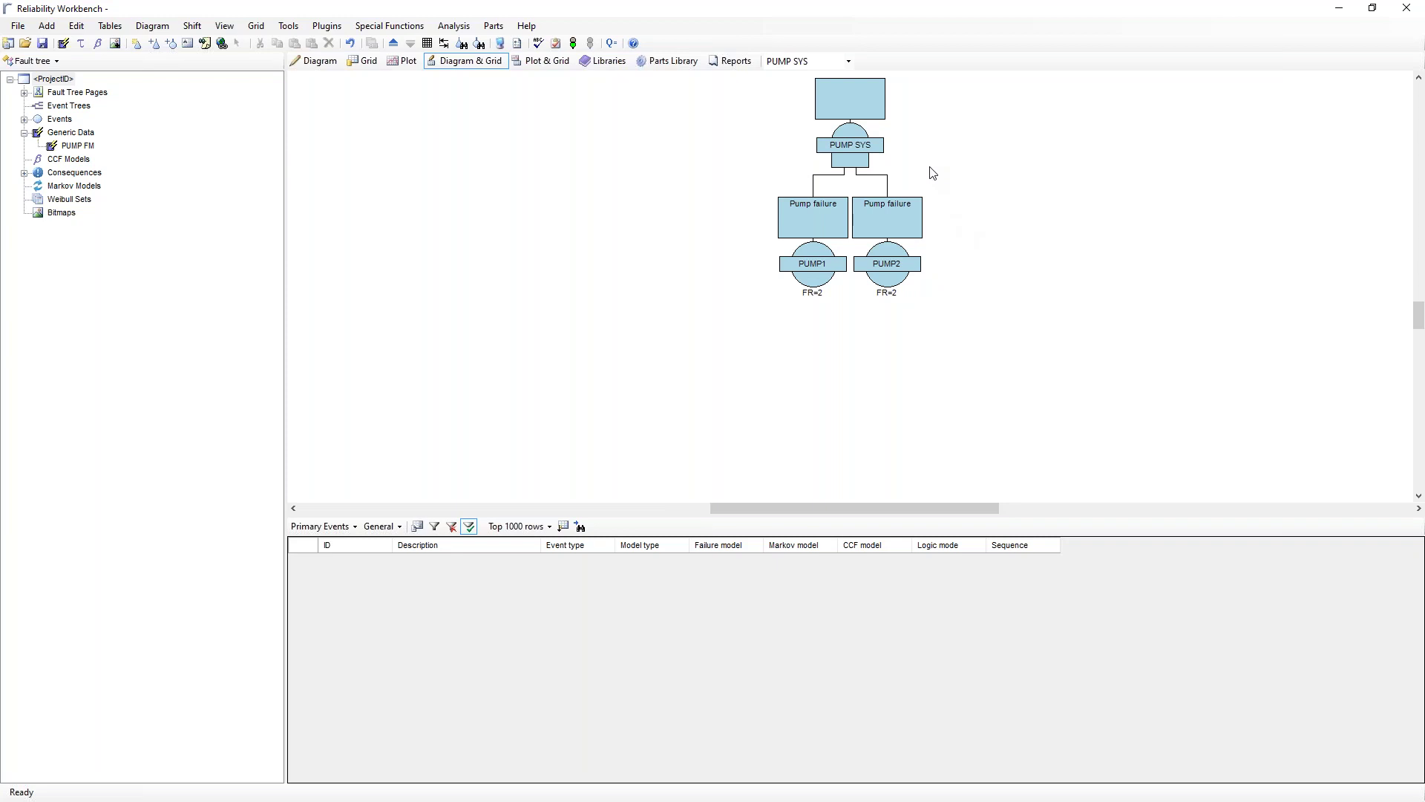
Reselect both pump failure branches, clear the selection, and switch to the Markov module.
{"action": "left_click", "coordinate": [807, 286]}
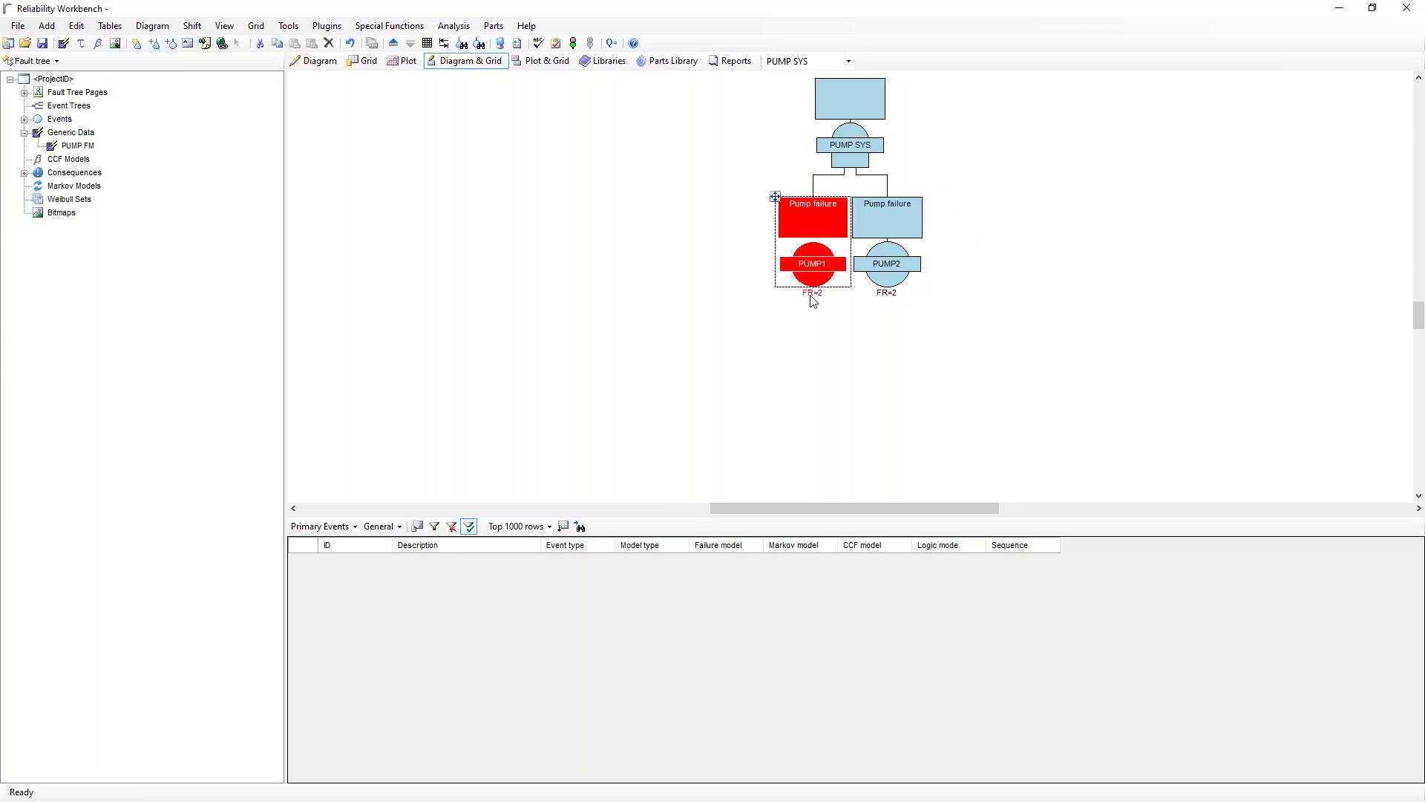
{"action": "left_click", "coordinate": [900, 273]}
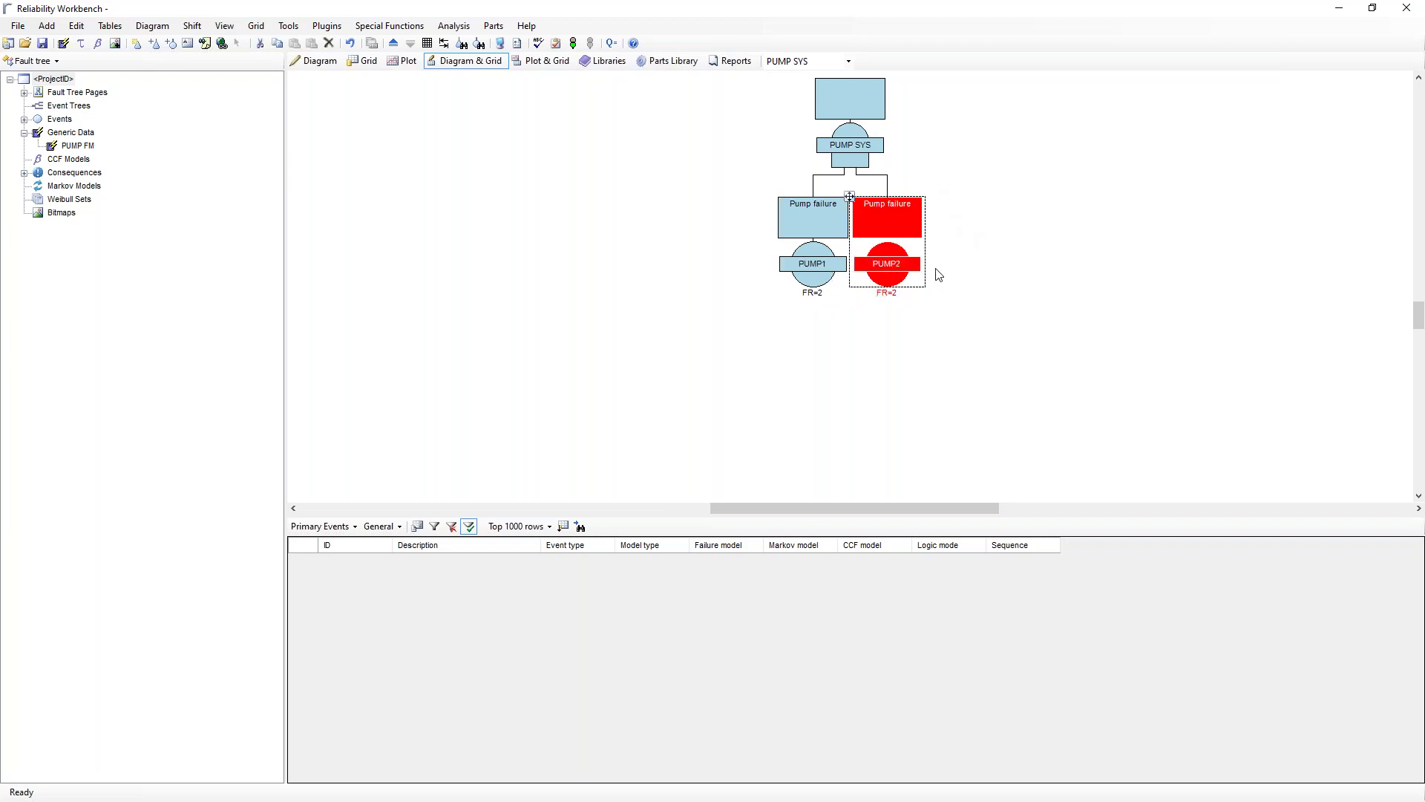
{"action": "left_click", "coordinate": [807, 288]}
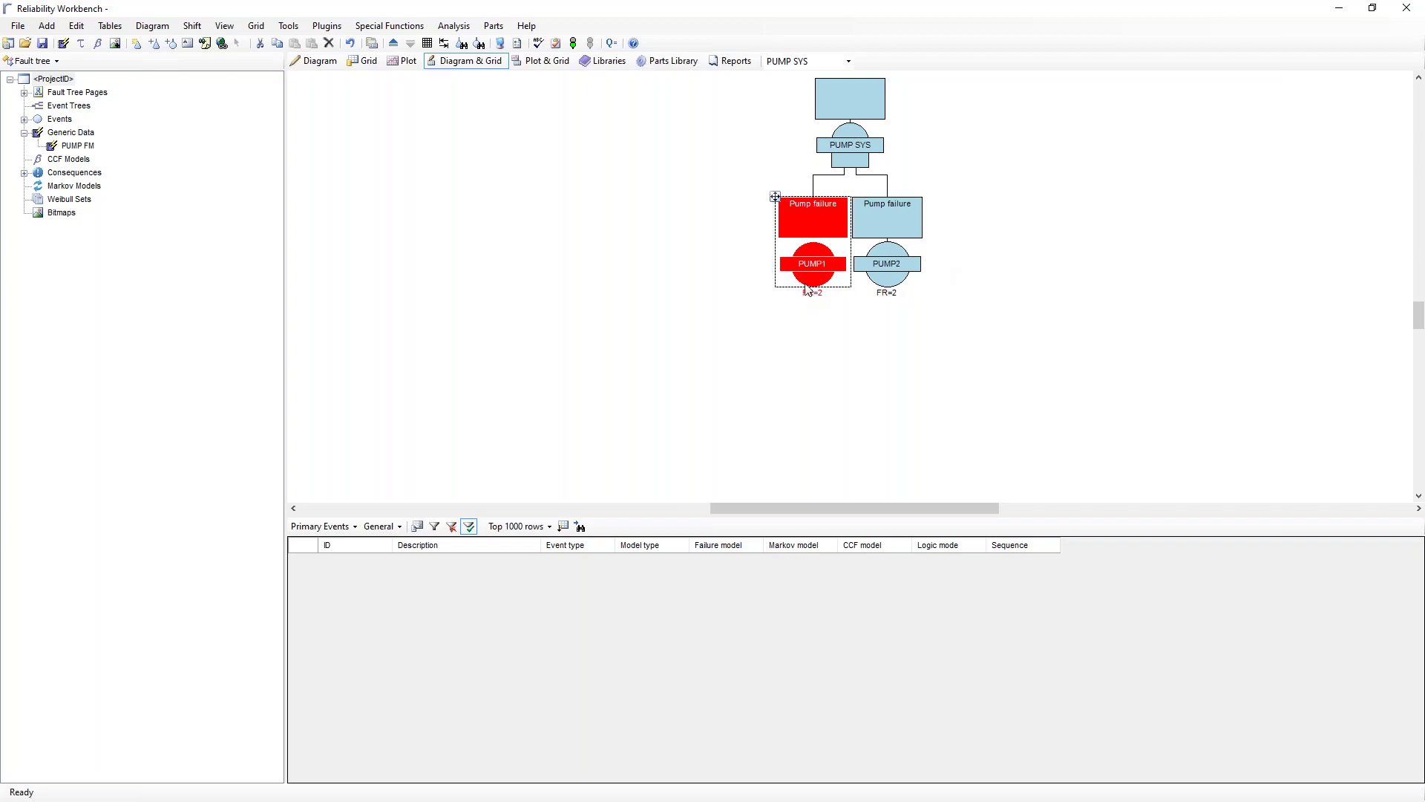
{"action": "left_click", "coordinate": [891, 292]}
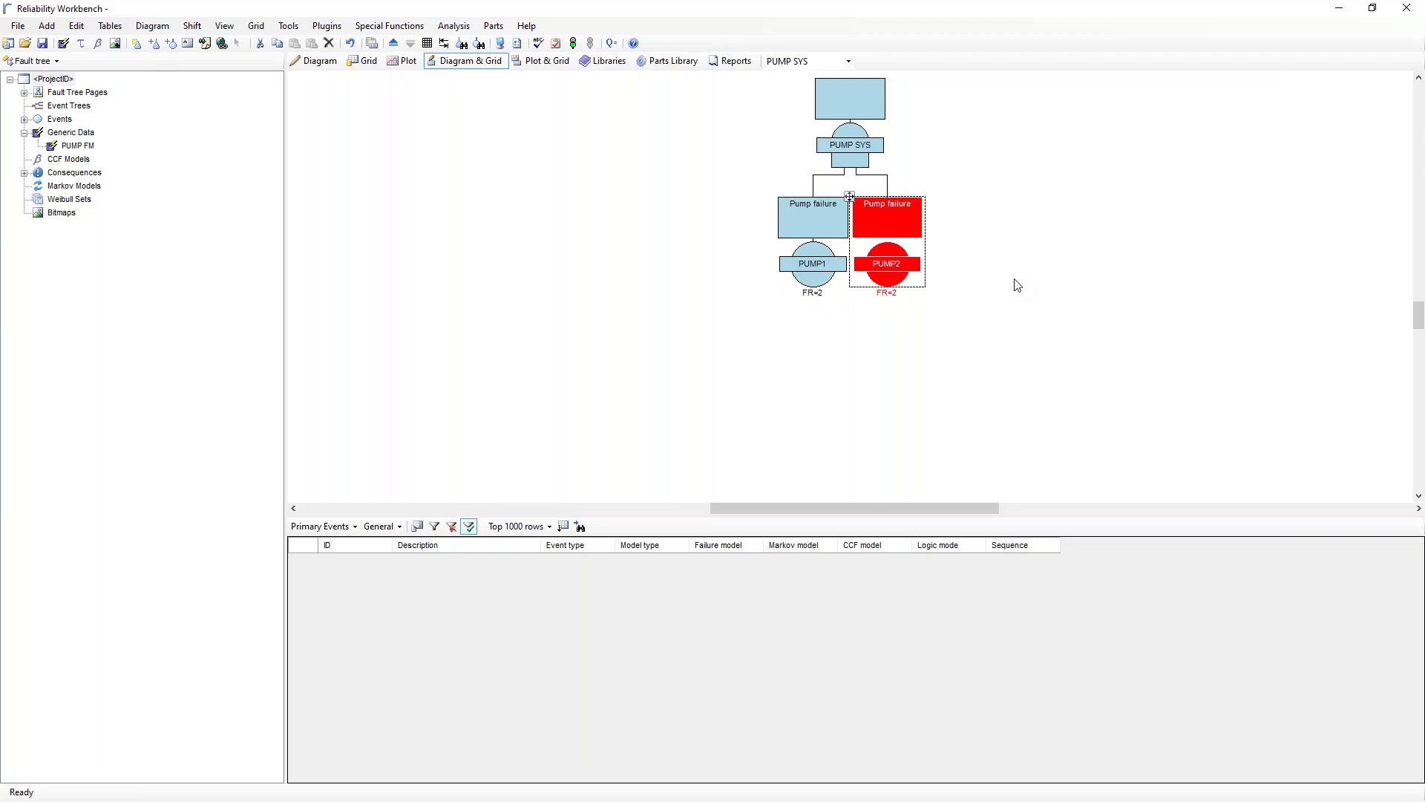
{"action": "left_click", "coordinate": [1052, 274]}
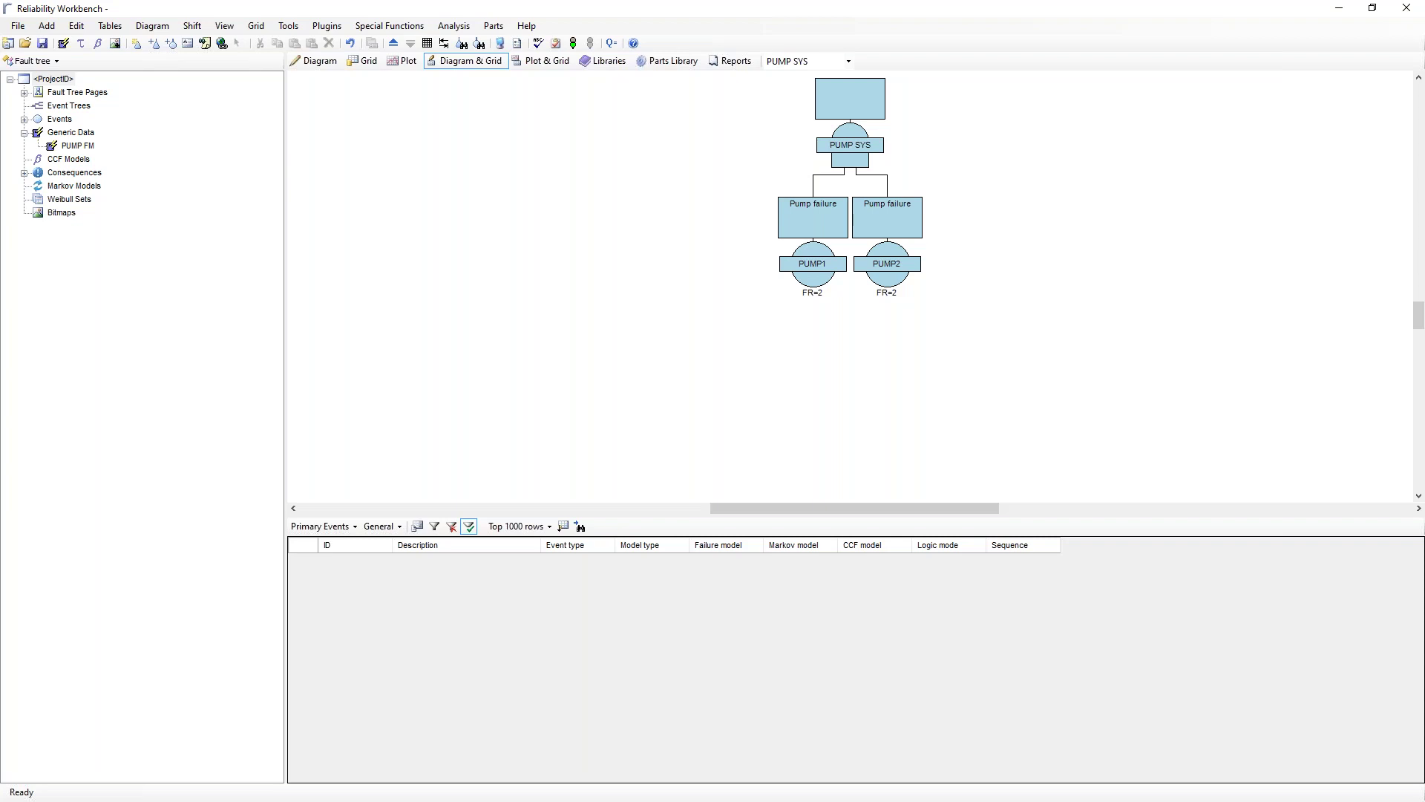
{"action": "left_click", "coordinate": [55, 63]}
{"action": "left_click", "coordinate": [65, 161]}
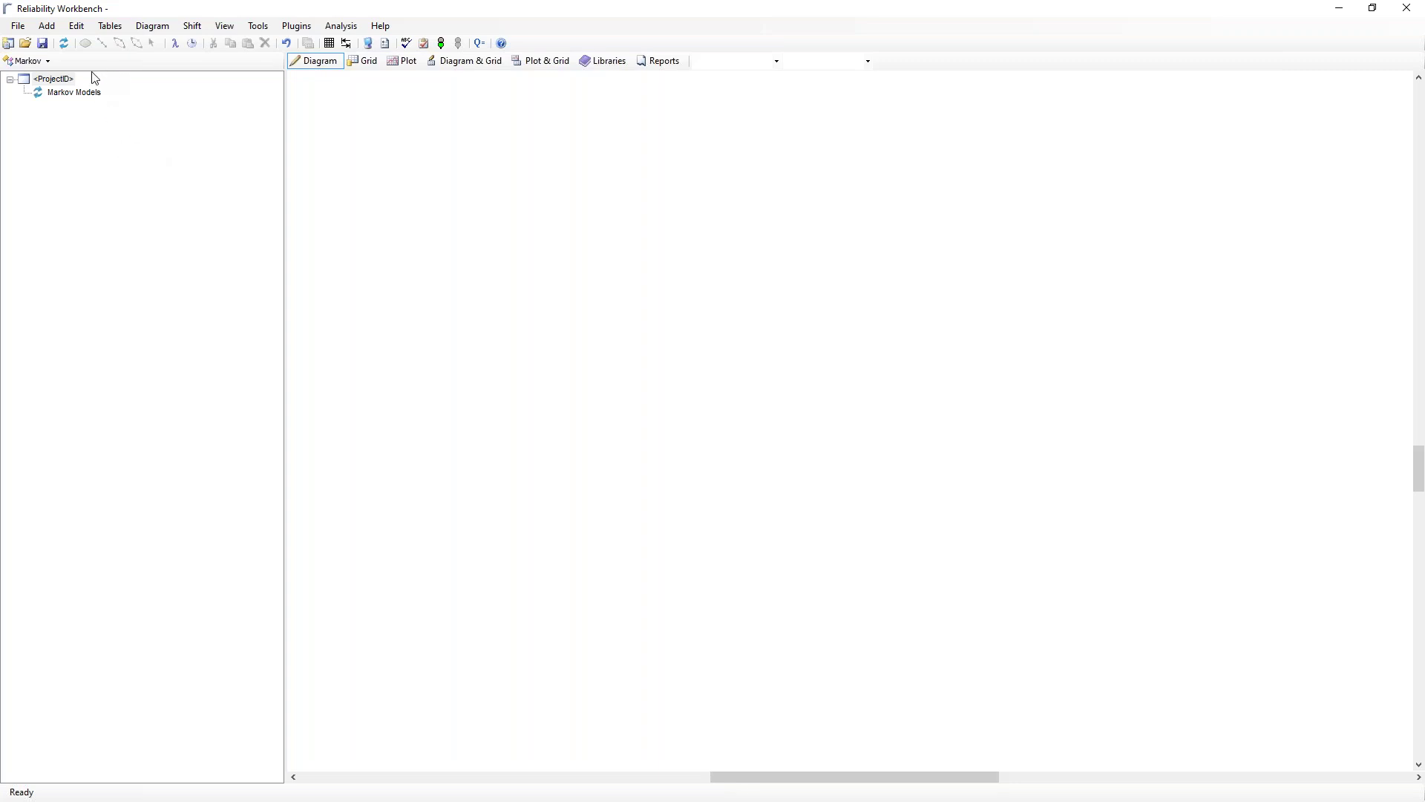
Add a Markov model with ID PUMP SYS and select its node.
{"action": "left_click", "coordinate": [64, 43]}
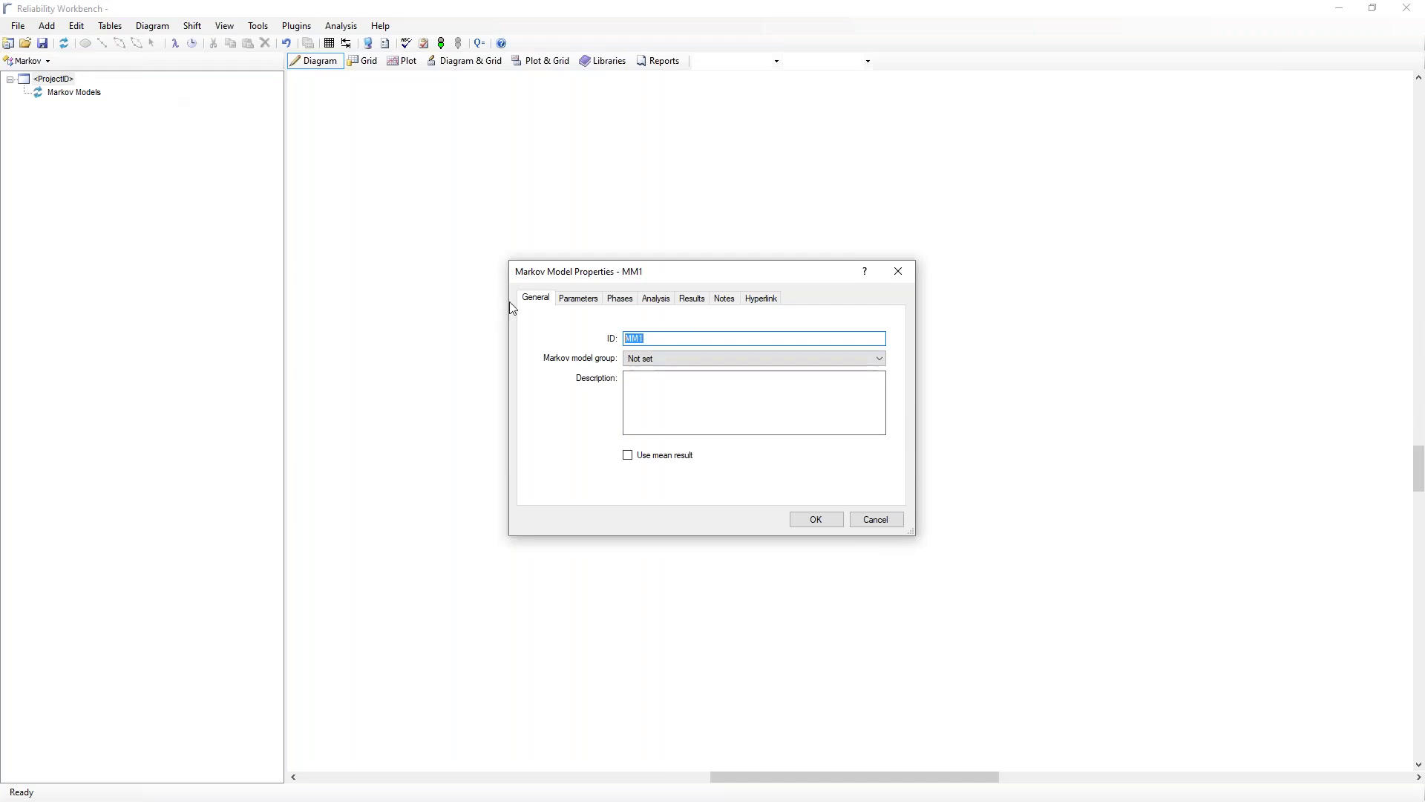
{"action": "type", "text": "2"}
{"action": "type", "text": "PUMP SYS"}
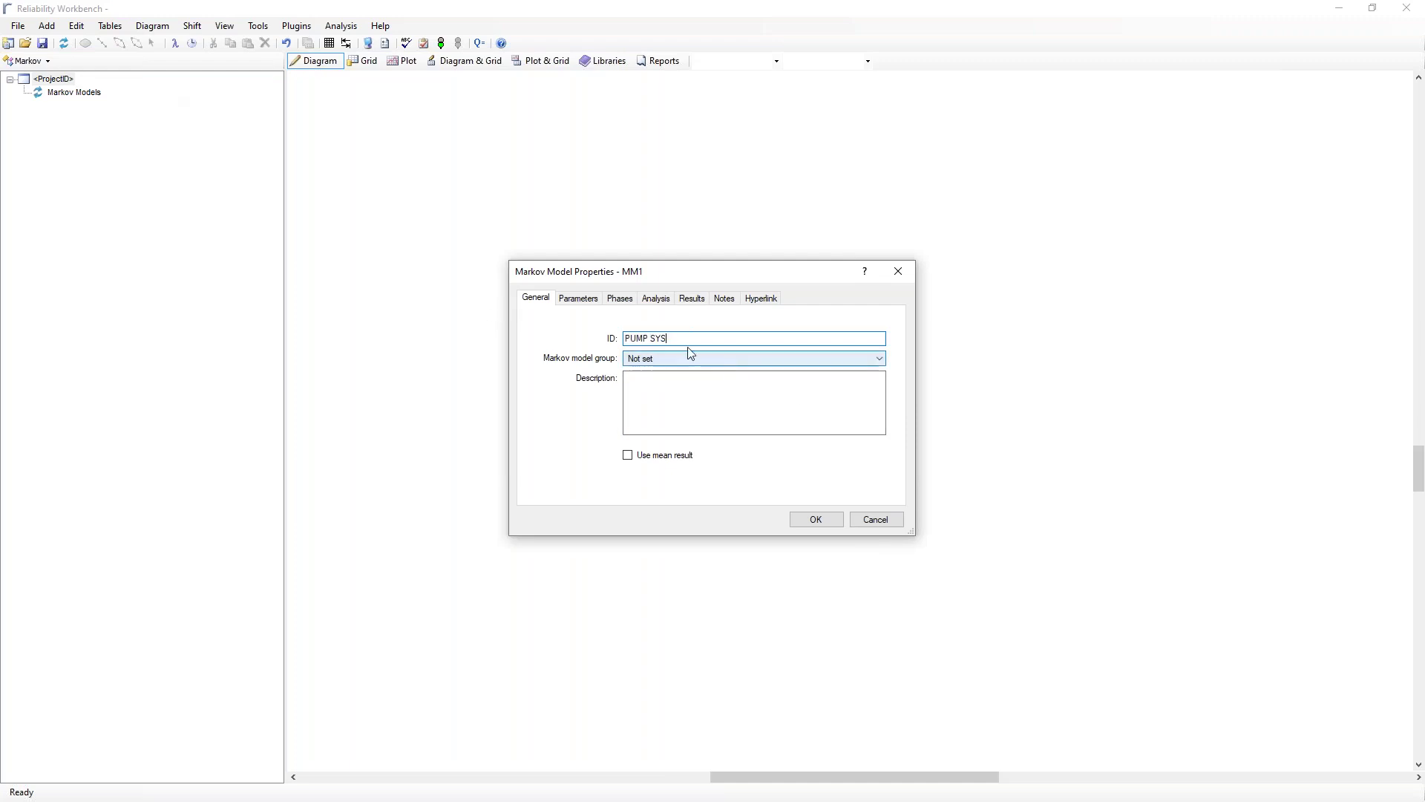
{"action": "left_click", "coordinate": [814, 520]}
{"action": "left_click", "coordinate": [84, 107]}
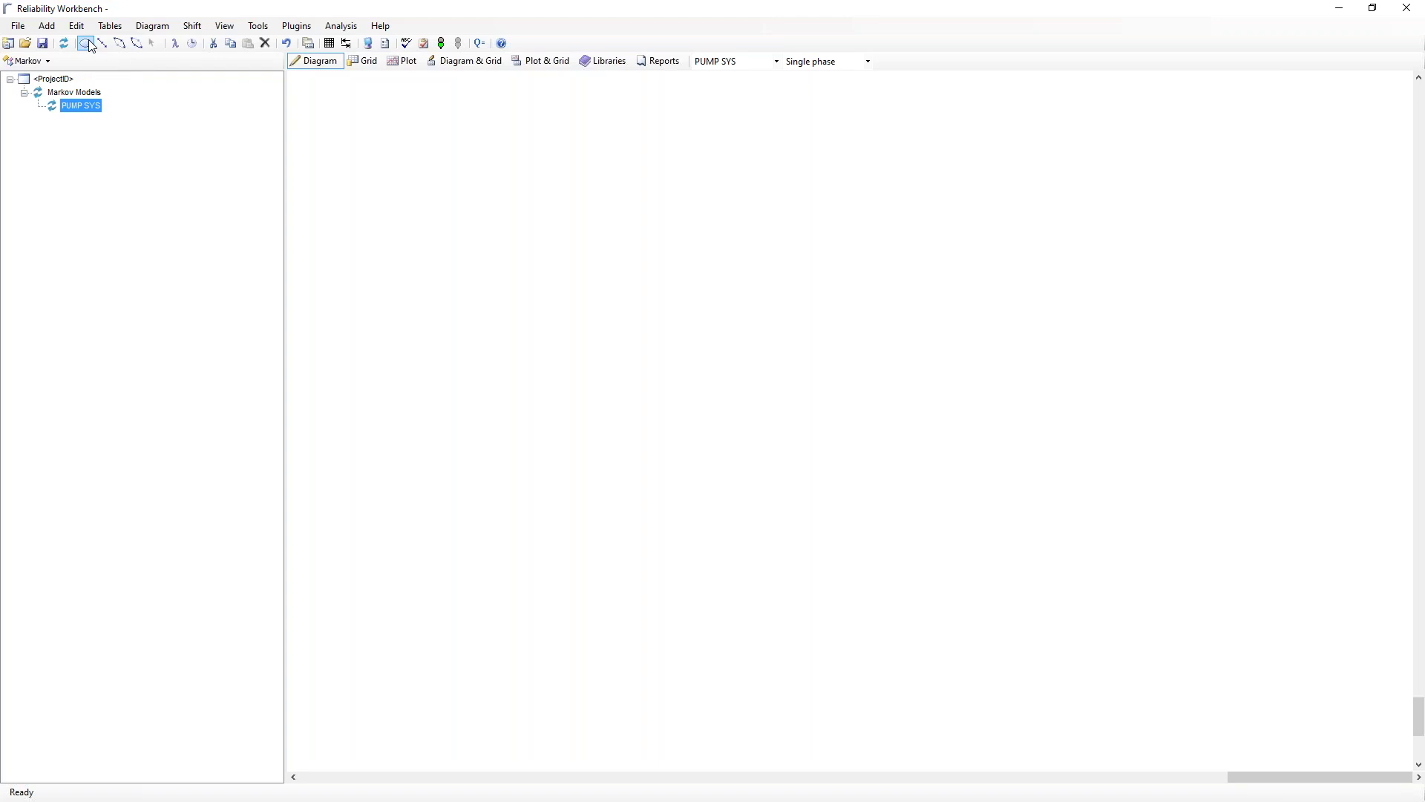
Place states 0, 1 and 2 in a vertical column on the PUMP SYS diagram.
{"action": "left_click", "coordinate": [88, 44]}
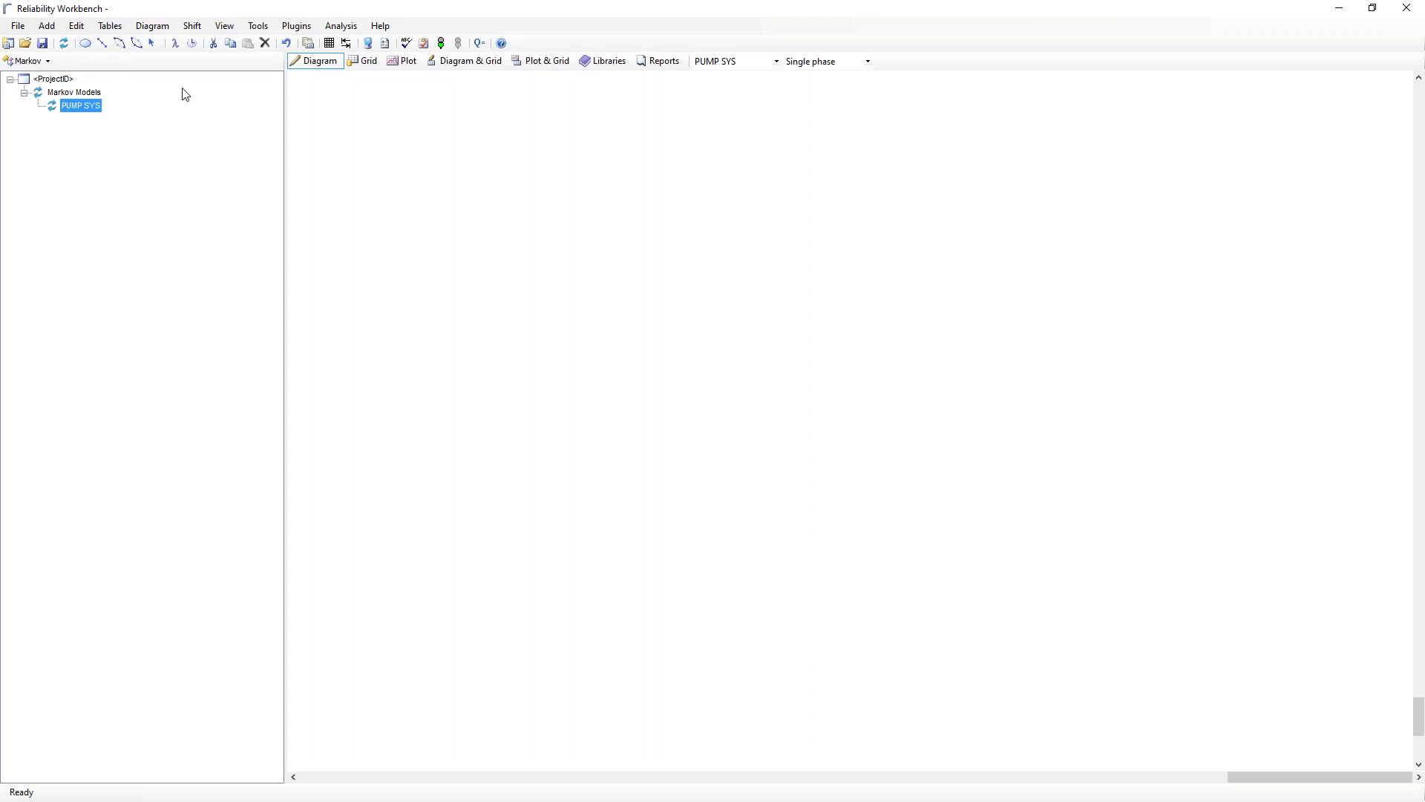
{"action": "left_click", "coordinate": [625, 157]}
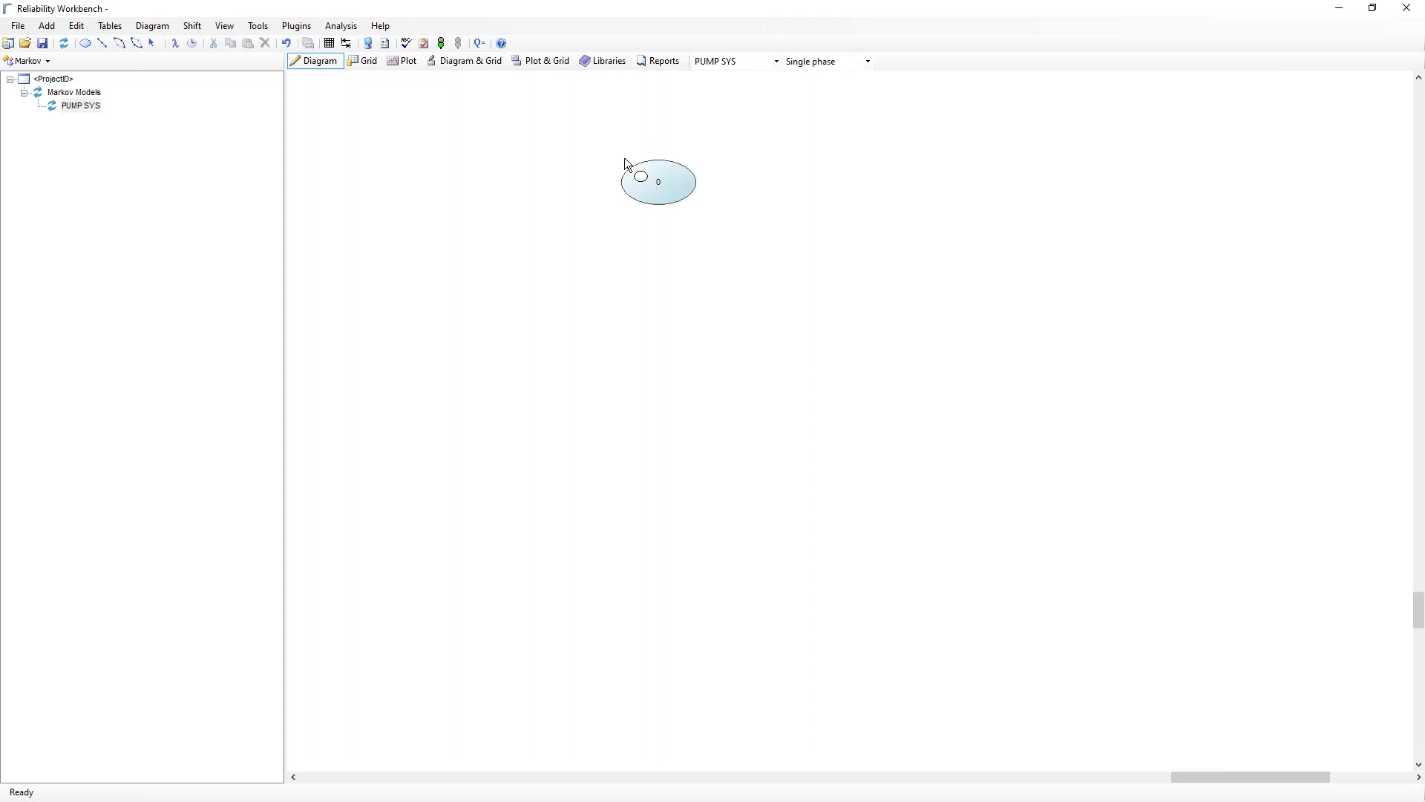
{"action": "left_click", "coordinate": [622, 272]}
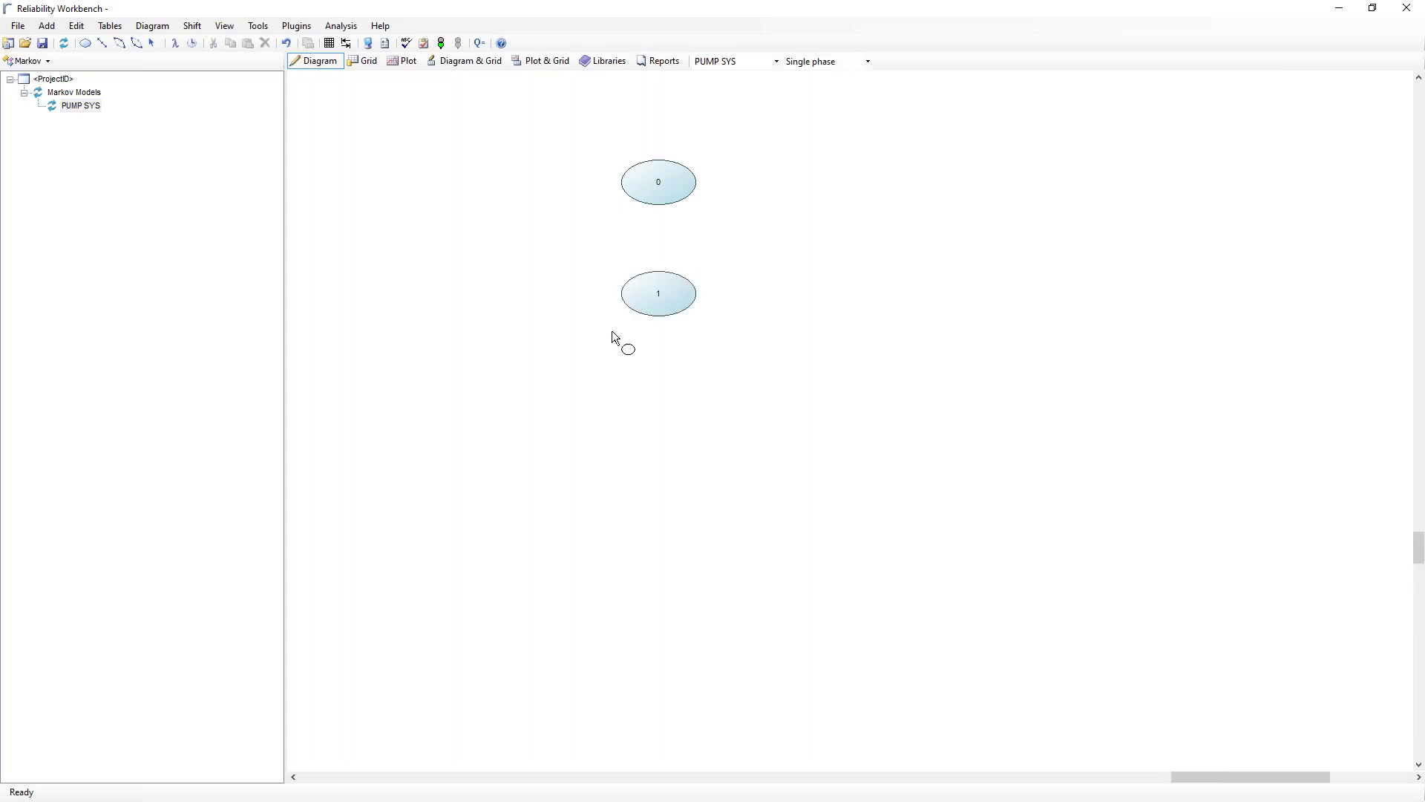
{"action": "left_click", "coordinate": [617, 389]}
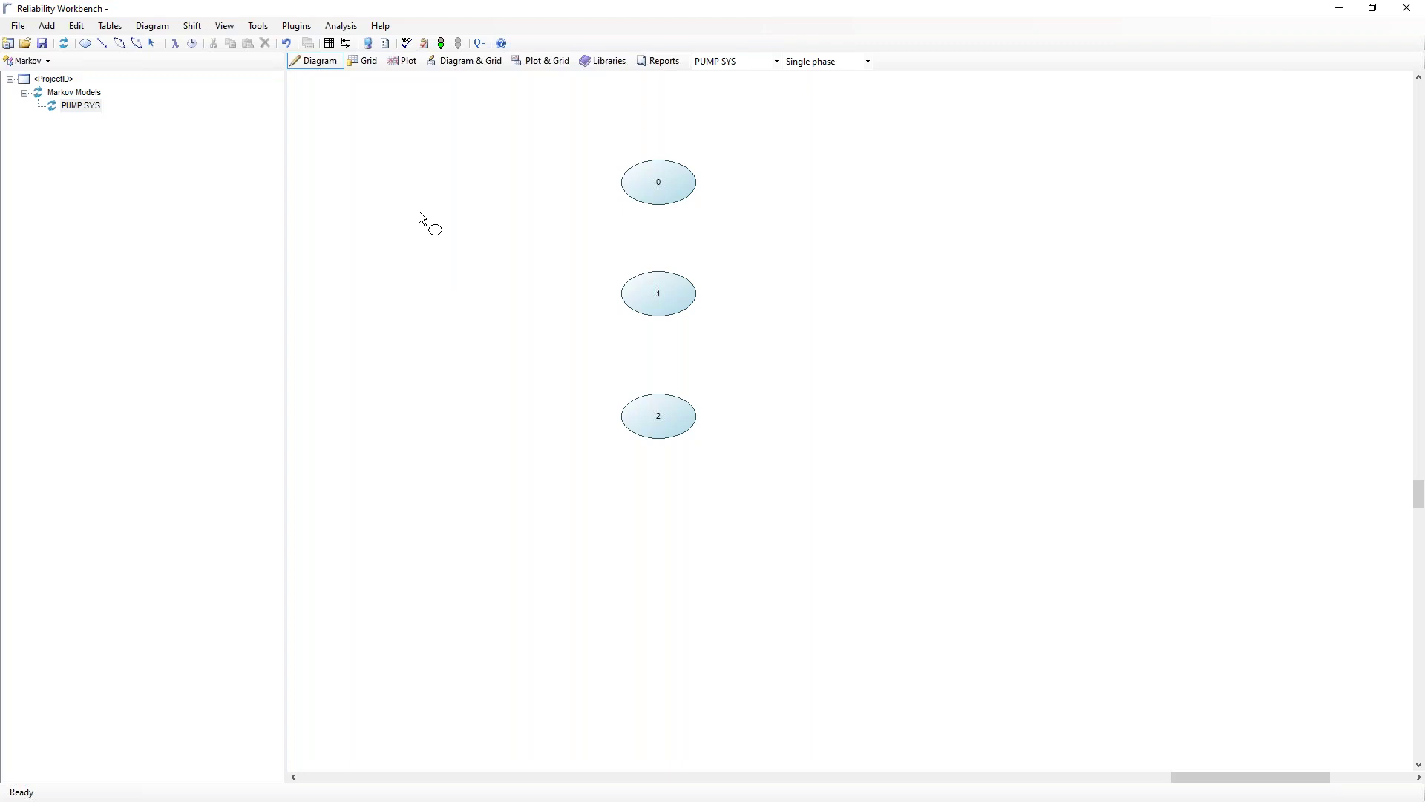
{"action": "left_click", "coordinate": [153, 43]}
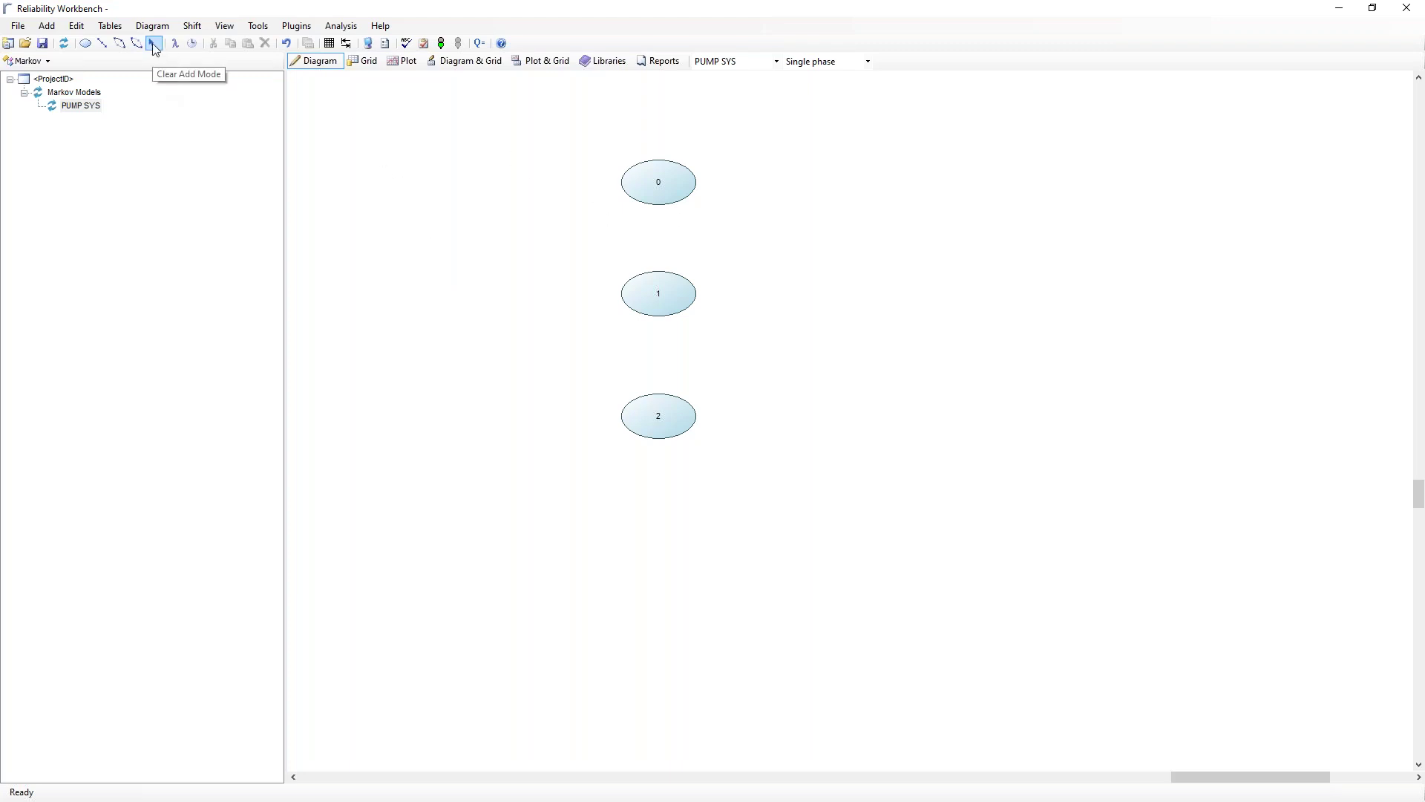
Enter 'Both pumps working' as state 0's long description.
{"action": "double_click", "coordinate": [670, 195]}
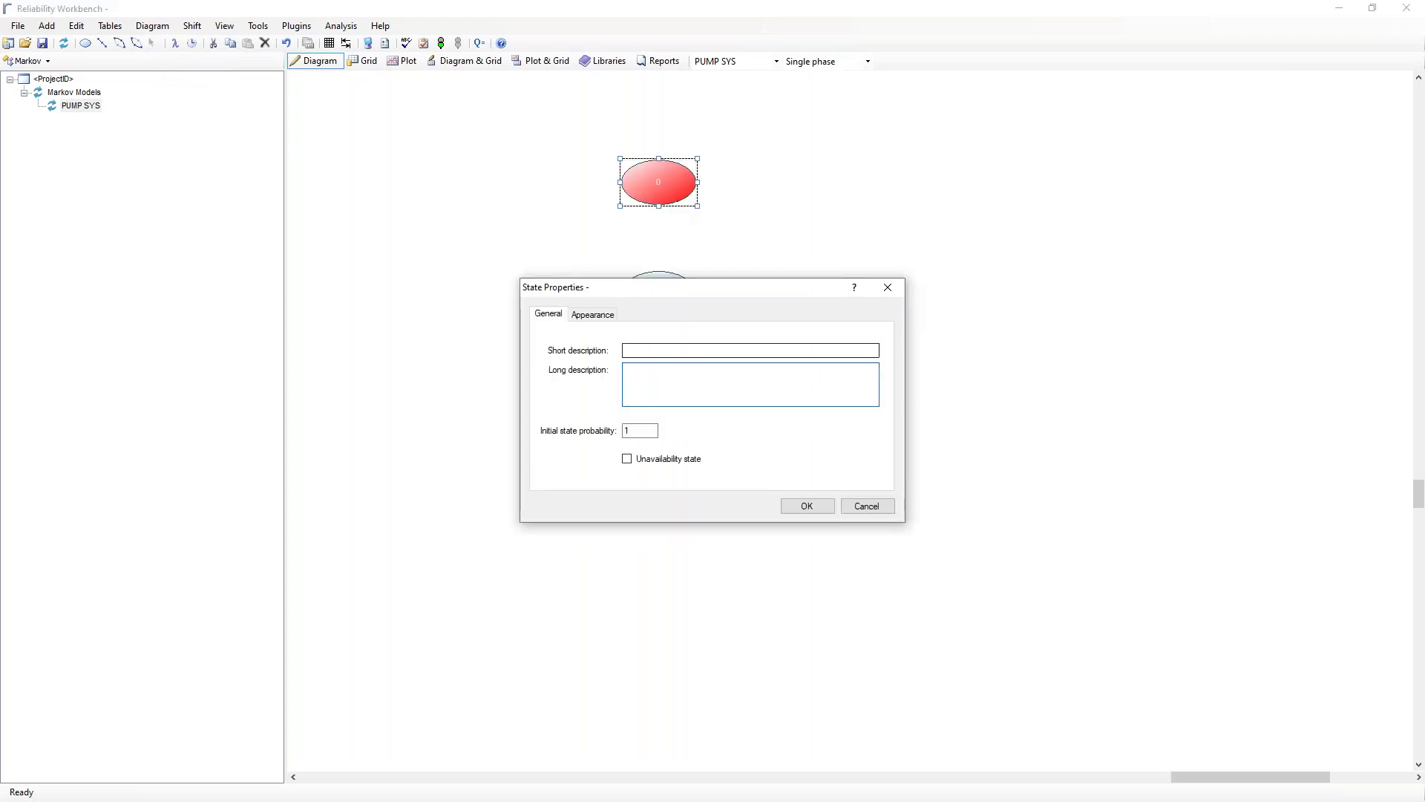
{"action": "left_click", "coordinate": [652, 350]}
{"action": "left_click", "coordinate": [659, 378]}
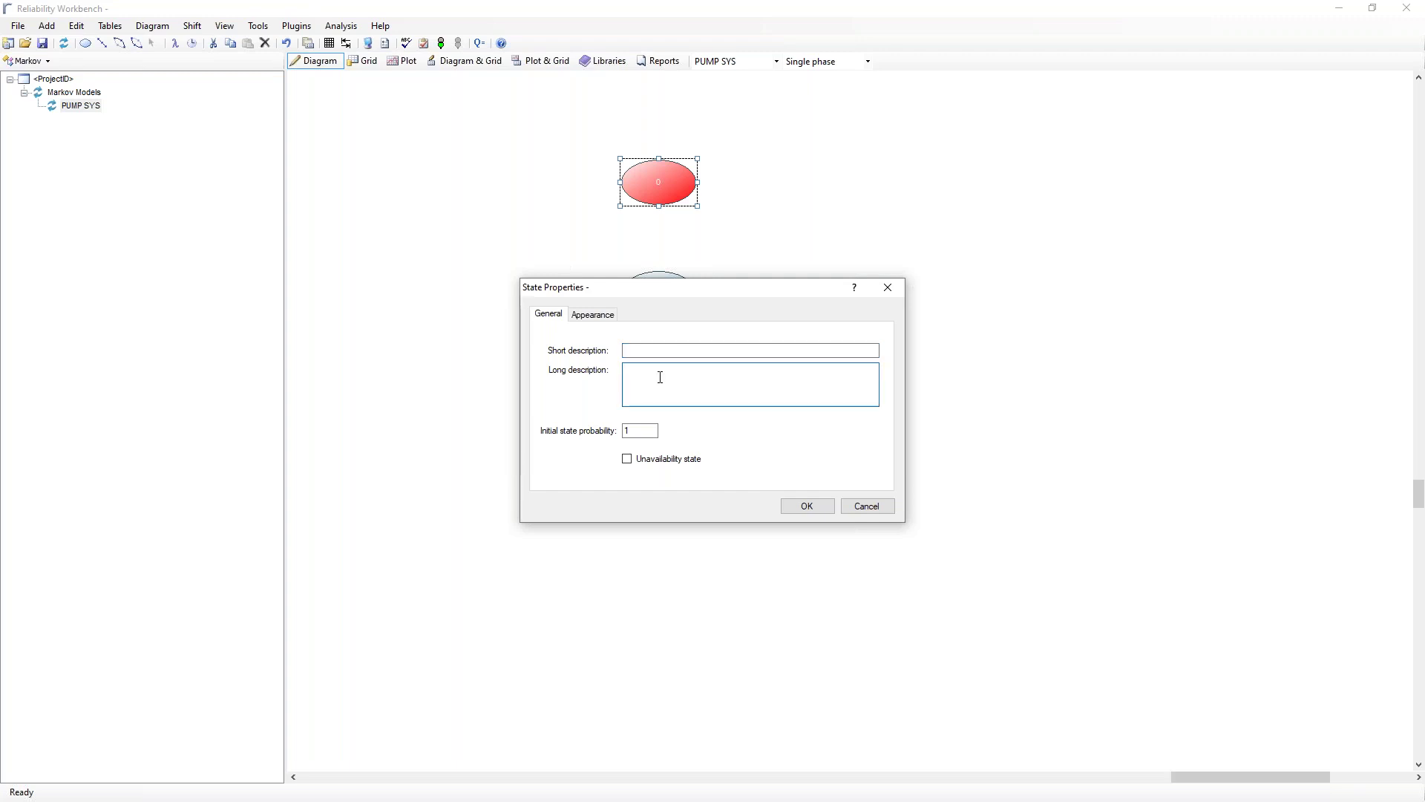
{"action": "type", "text": "Both pumps working"}
{"action": "left_click", "coordinate": [807, 507]}
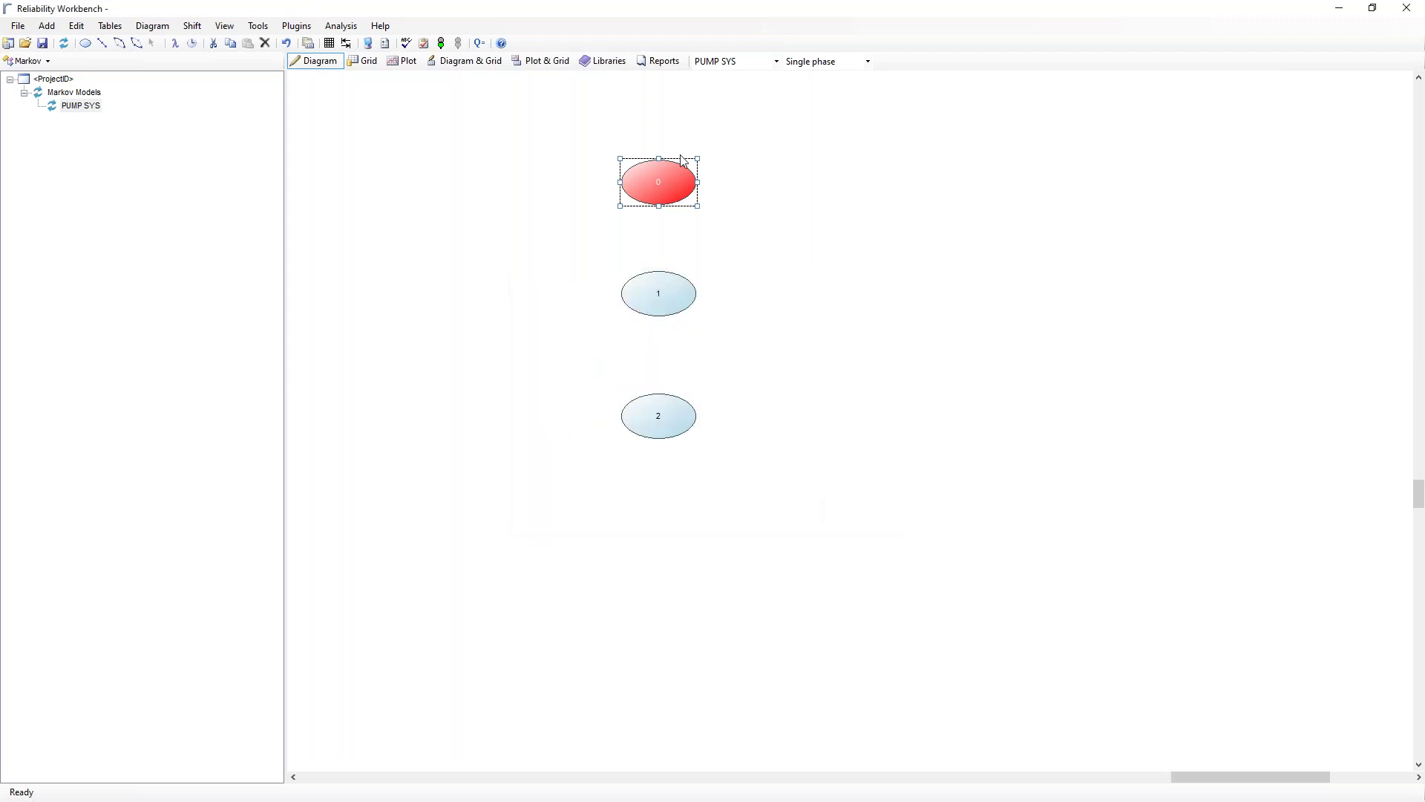
Turn on Show state long descriptions in the View options.
{"action": "left_click", "coordinate": [224, 25]}
{"action": "left_click", "coordinate": [228, 49]}
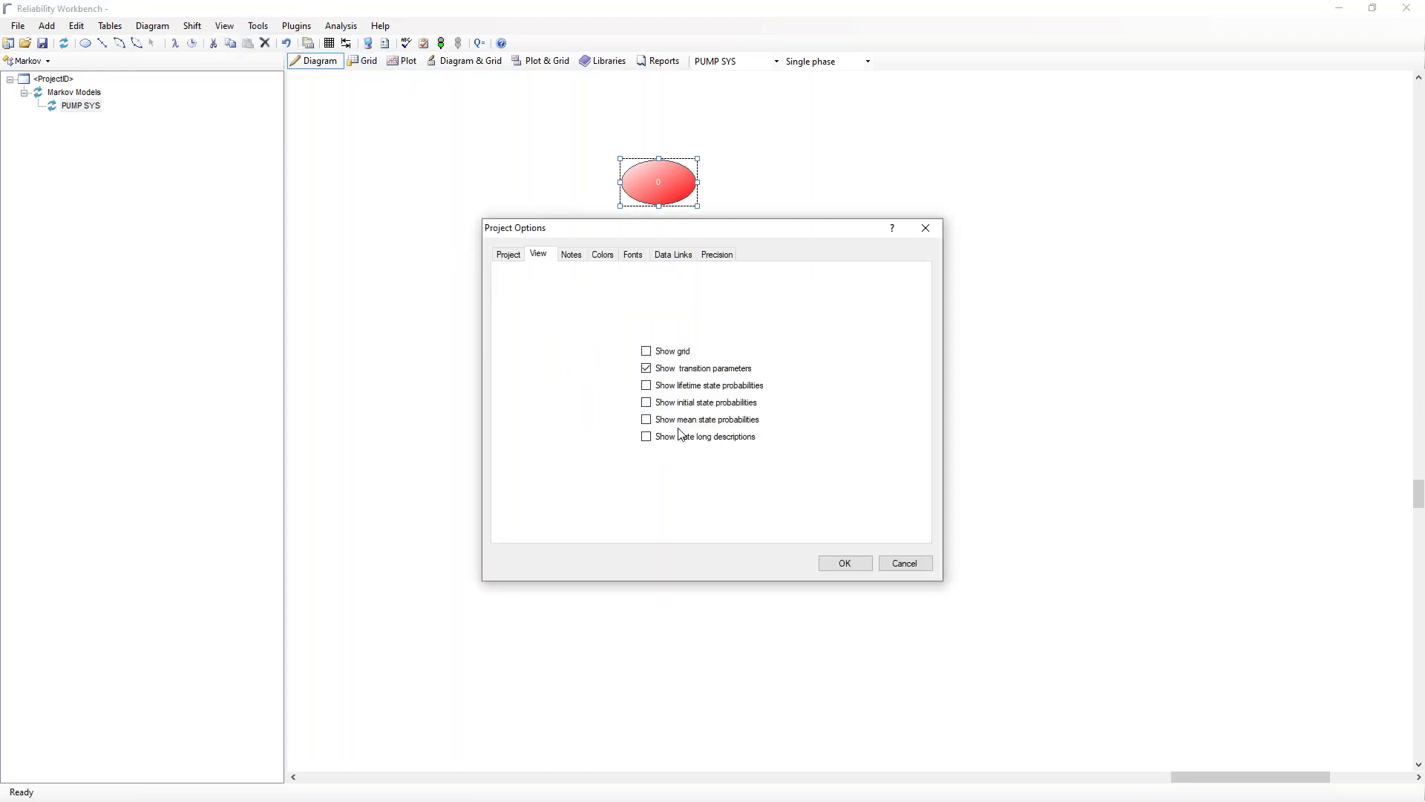
{"action": "left_click", "coordinate": [836, 566]}
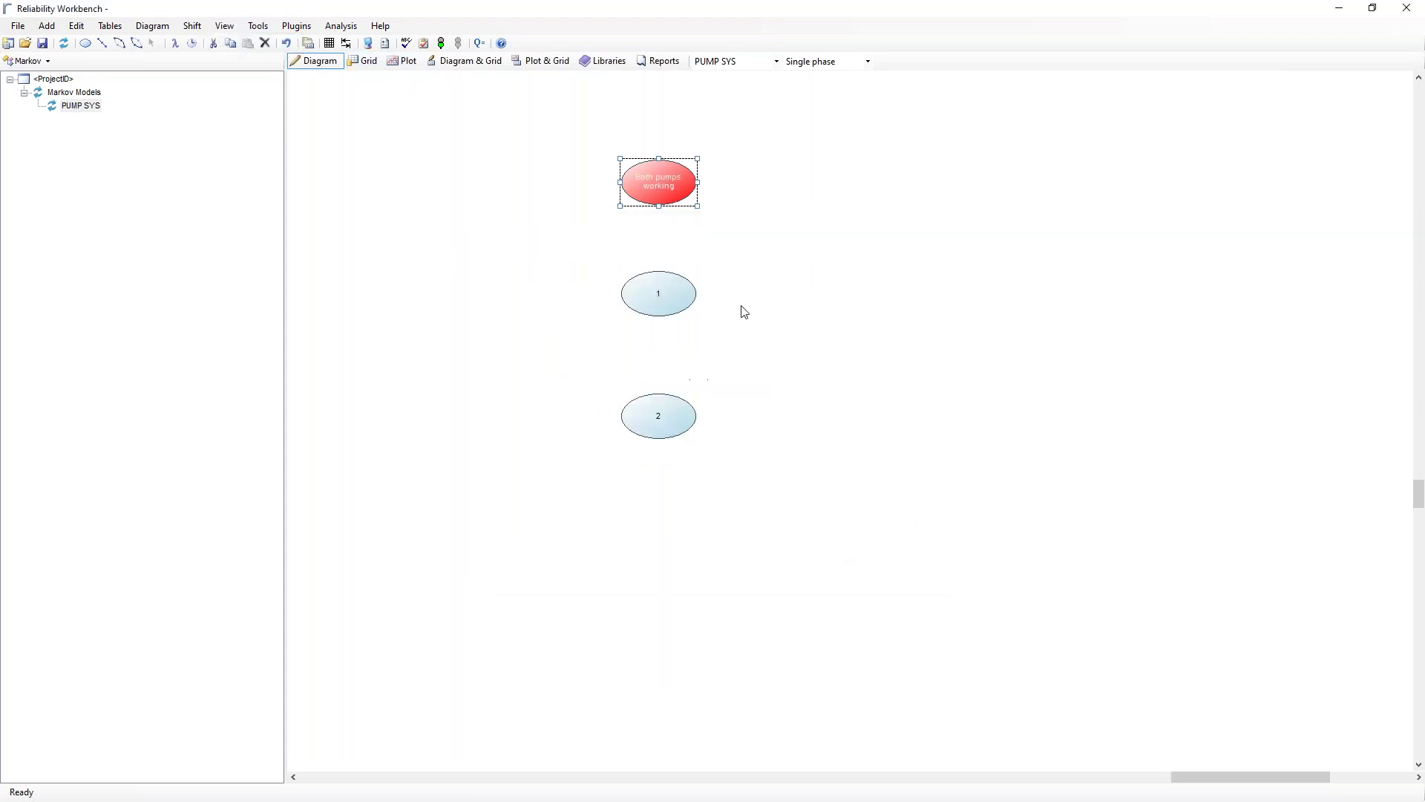
Describe state 1 as 'One pump failed, one working'.
{"action": "double_click", "coordinate": [659, 309]}
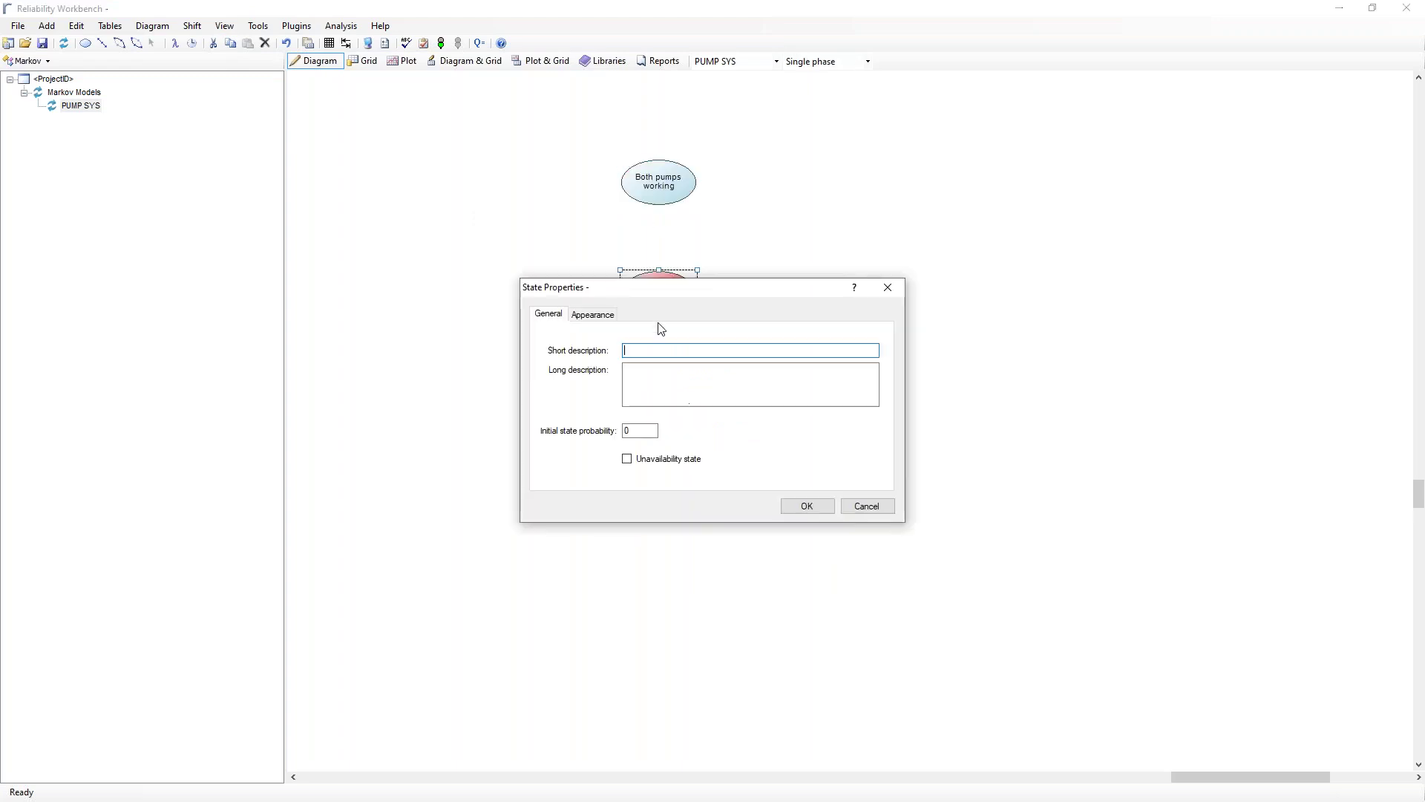
{"action": "left_click", "coordinate": [663, 381]}
{"action": "type", "text": "One pump failed"}
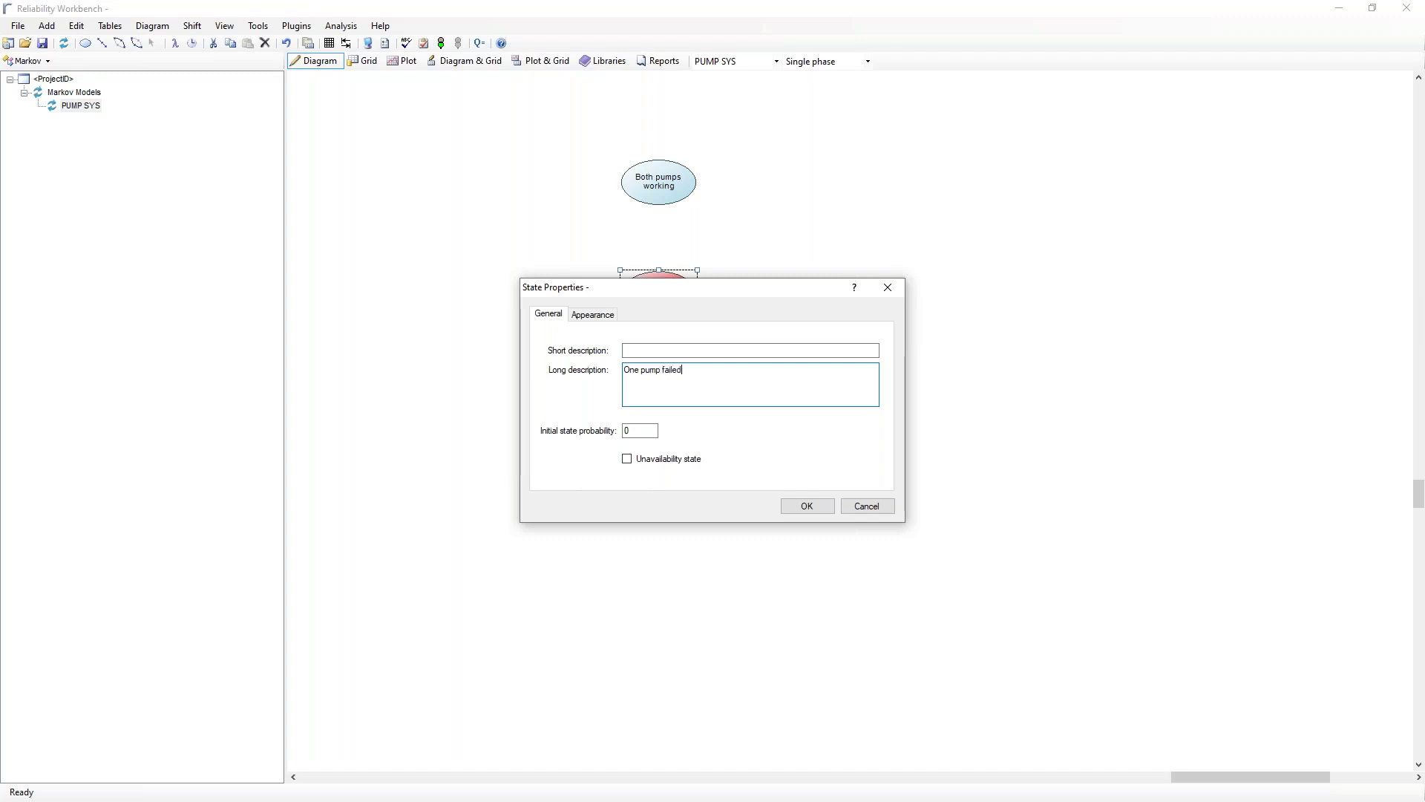
{"action": "type", "text": ", one owking"}
{"action": "key", "text": "BackSpace"}
{"action": "key", "text": "BackSpace"}
{"action": "key", "text": "BackSpace"}
{"action": "key", "text": "BackSpace"}
{"action": "key", "text": "BackSpace"}
{"action": "key", "text": "BackSpace"}
{"action": "type", "text": "working"}
{"action": "left_click", "coordinate": [823, 508]}
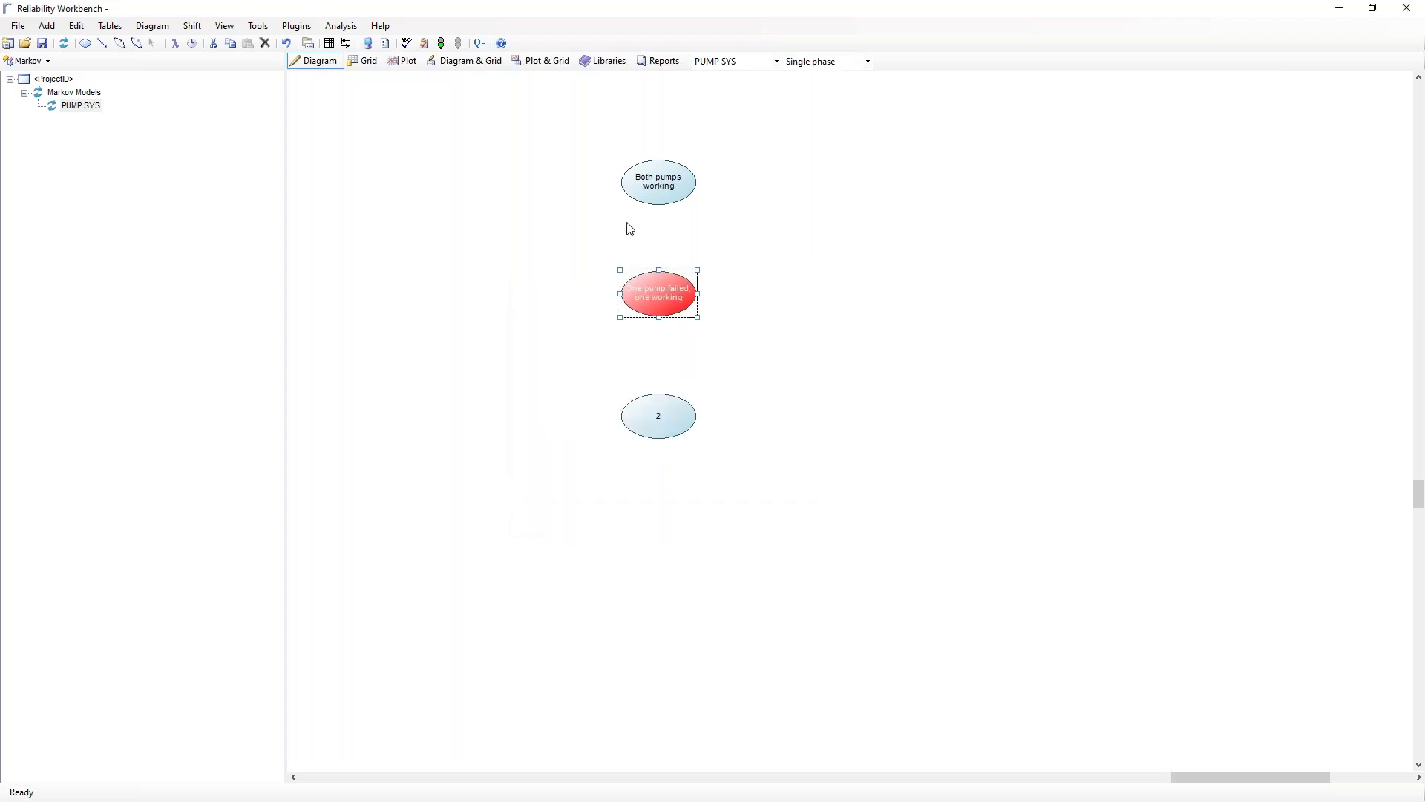
Describe state 2 as 'Both pumps failed' and mark it as an unavailability state.
{"action": "left_click", "coordinate": [659, 421]}
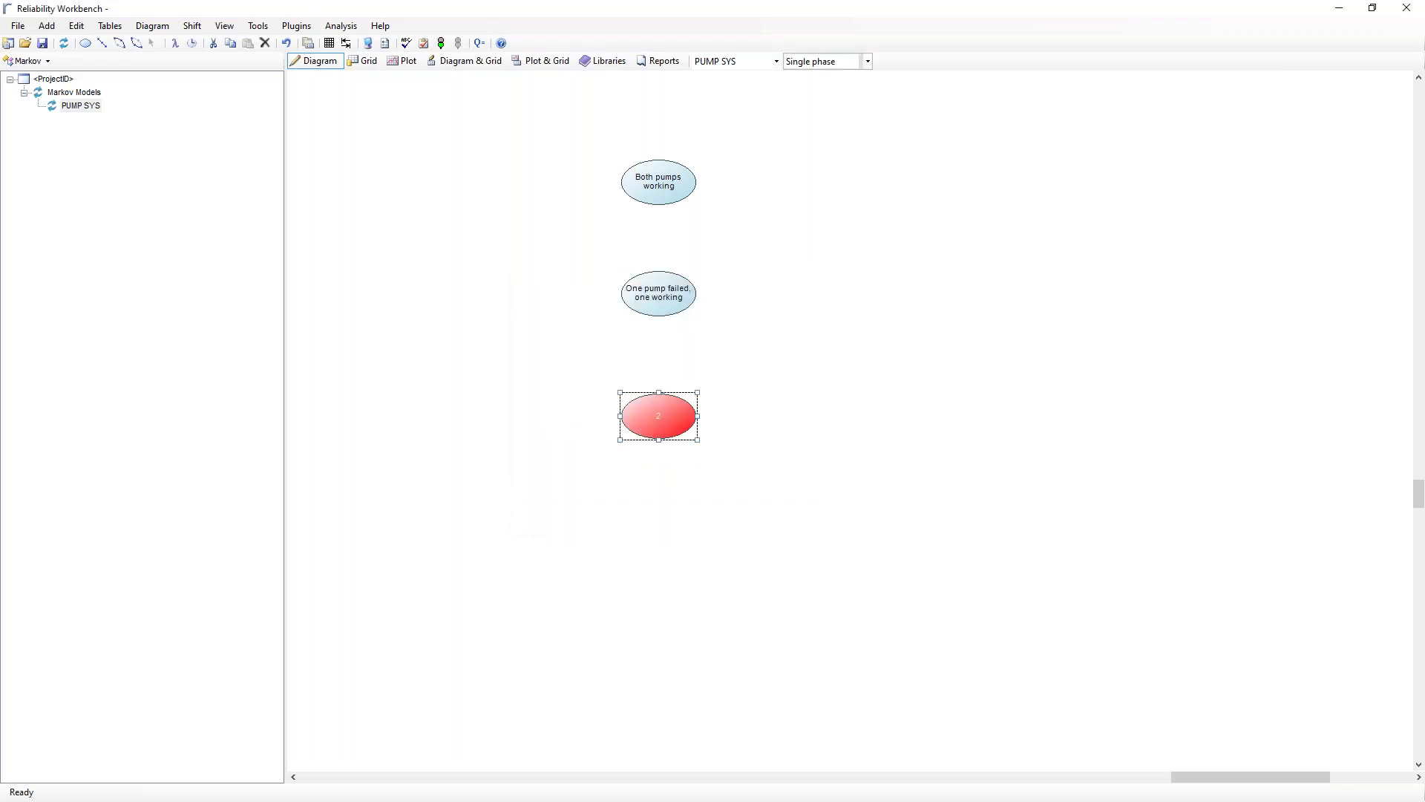
{"action": "double_click", "coordinate": [682, 431]}
{"action": "left_click", "coordinate": [674, 381]}
{"action": "type", "text": "Both pumps failed"}
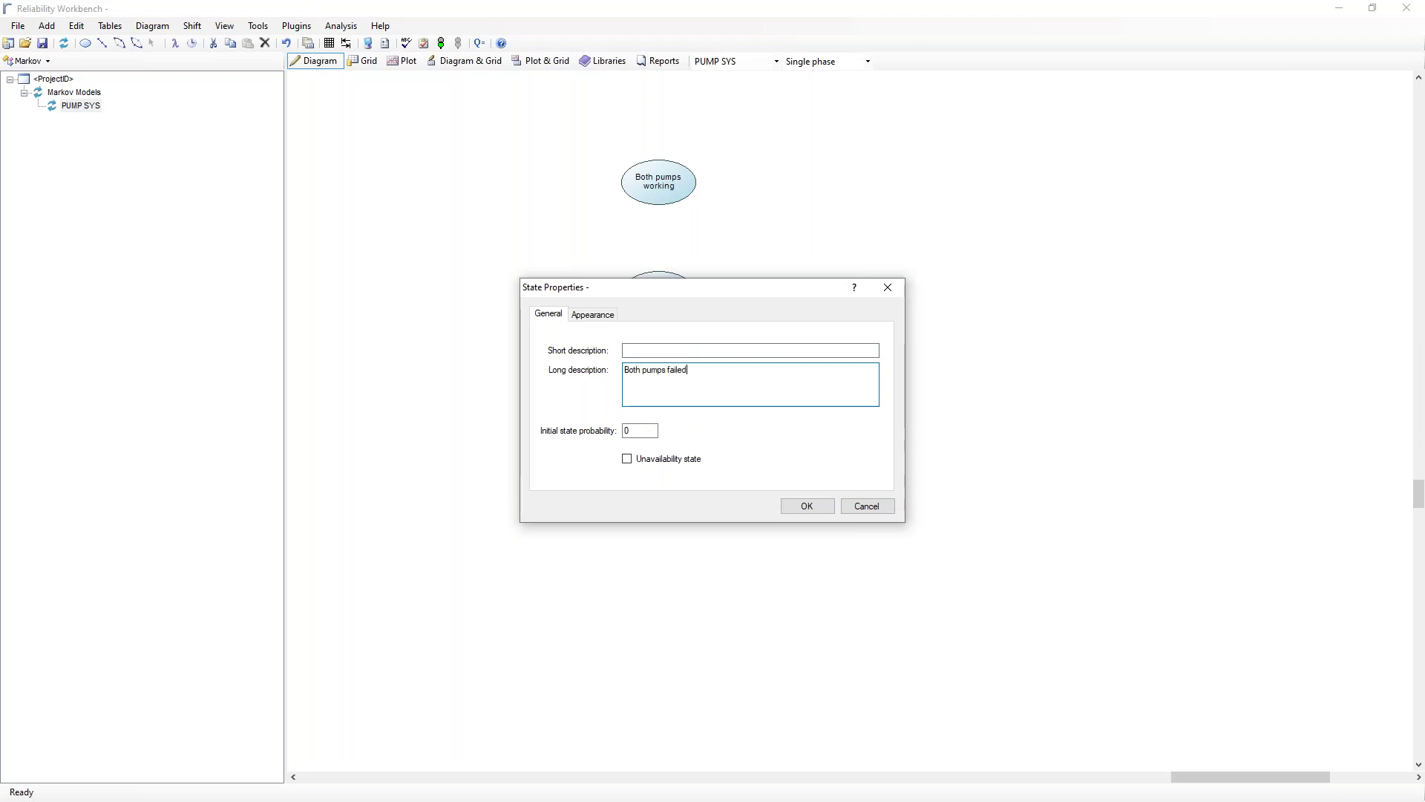
{"action": "left_click_drag", "start_coordinate": [689, 295], "coordinate": [980, 201]}
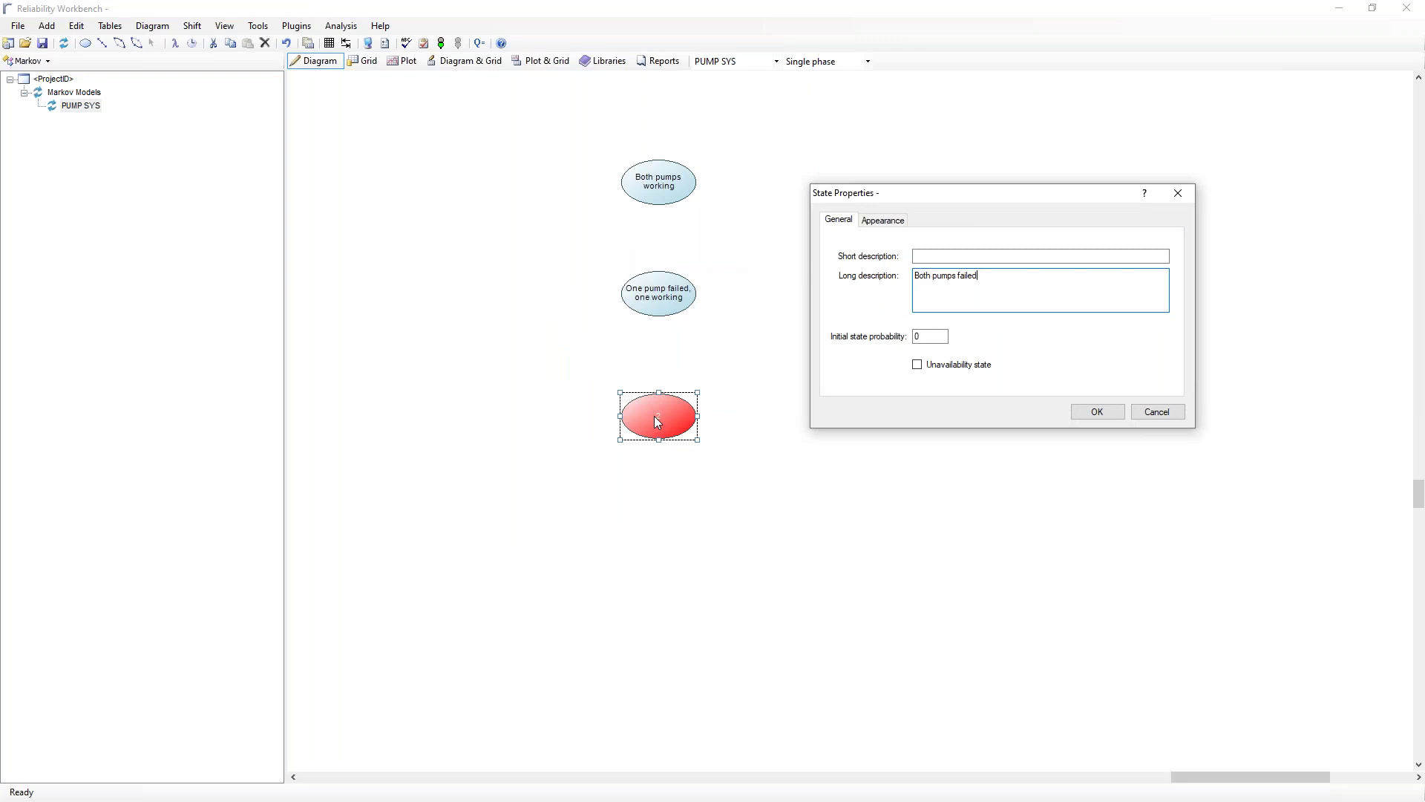
{"action": "left_click", "coordinate": [953, 369]}
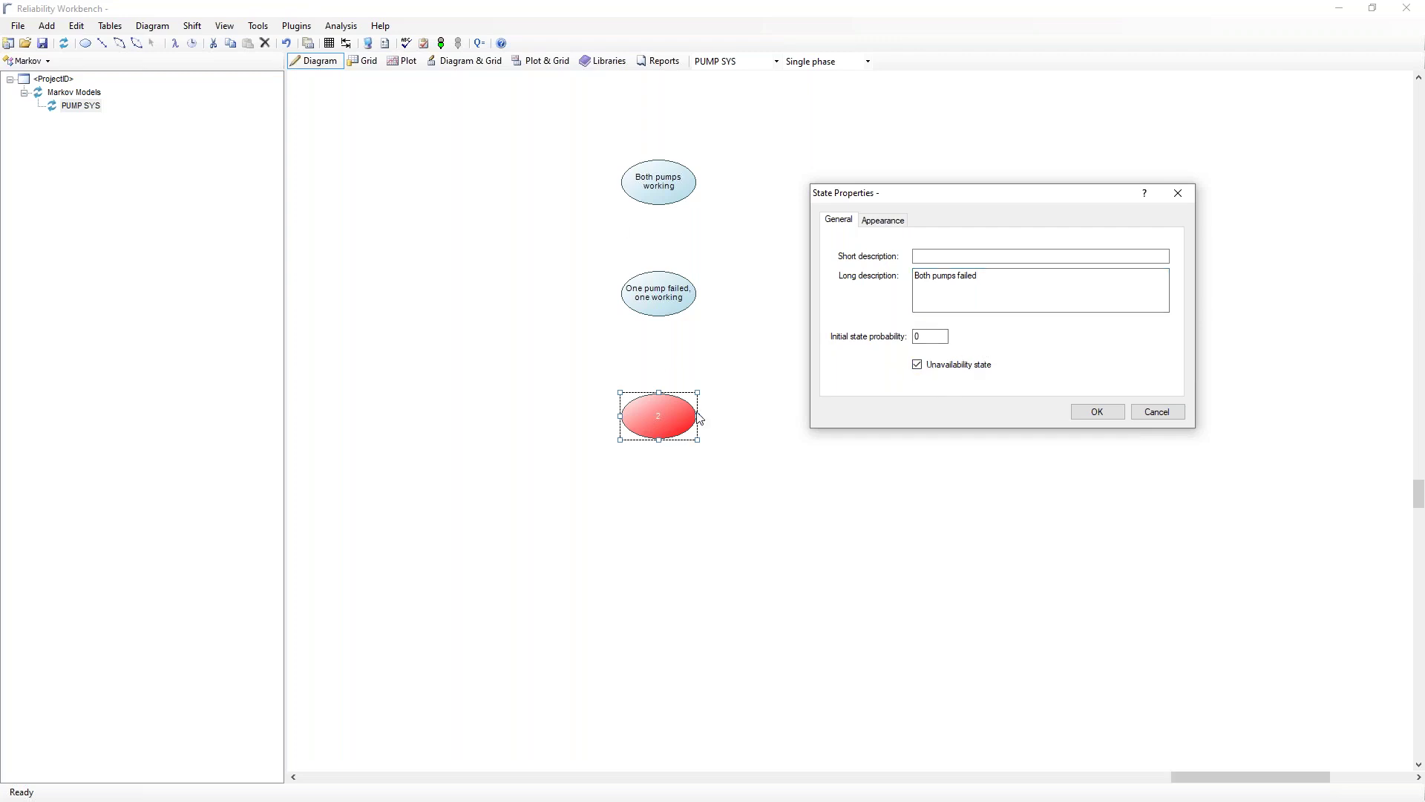
{"action": "left_click", "coordinate": [1096, 412]}
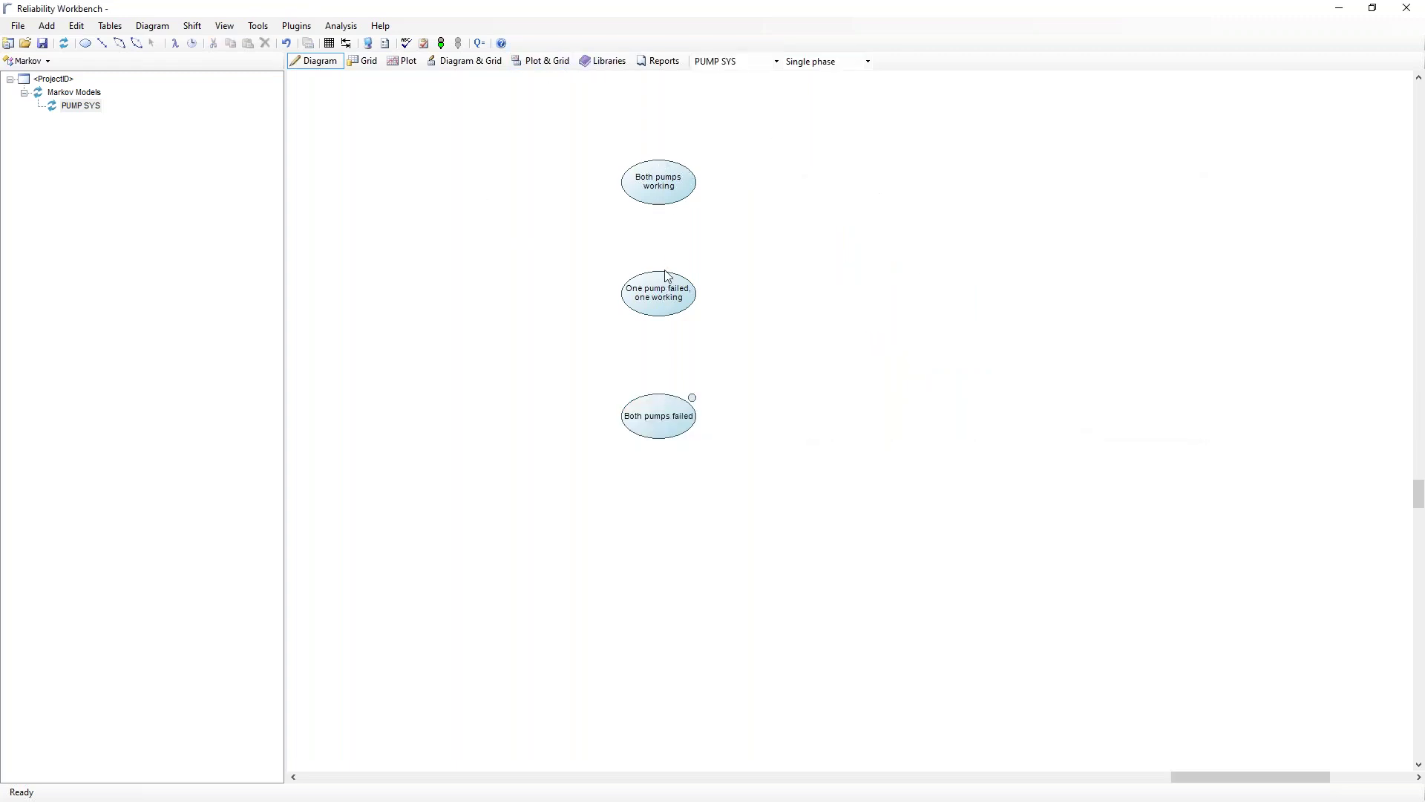
{"action": "left_click", "coordinate": [668, 179]}
{"action": "left_click", "coordinate": [665, 307]}
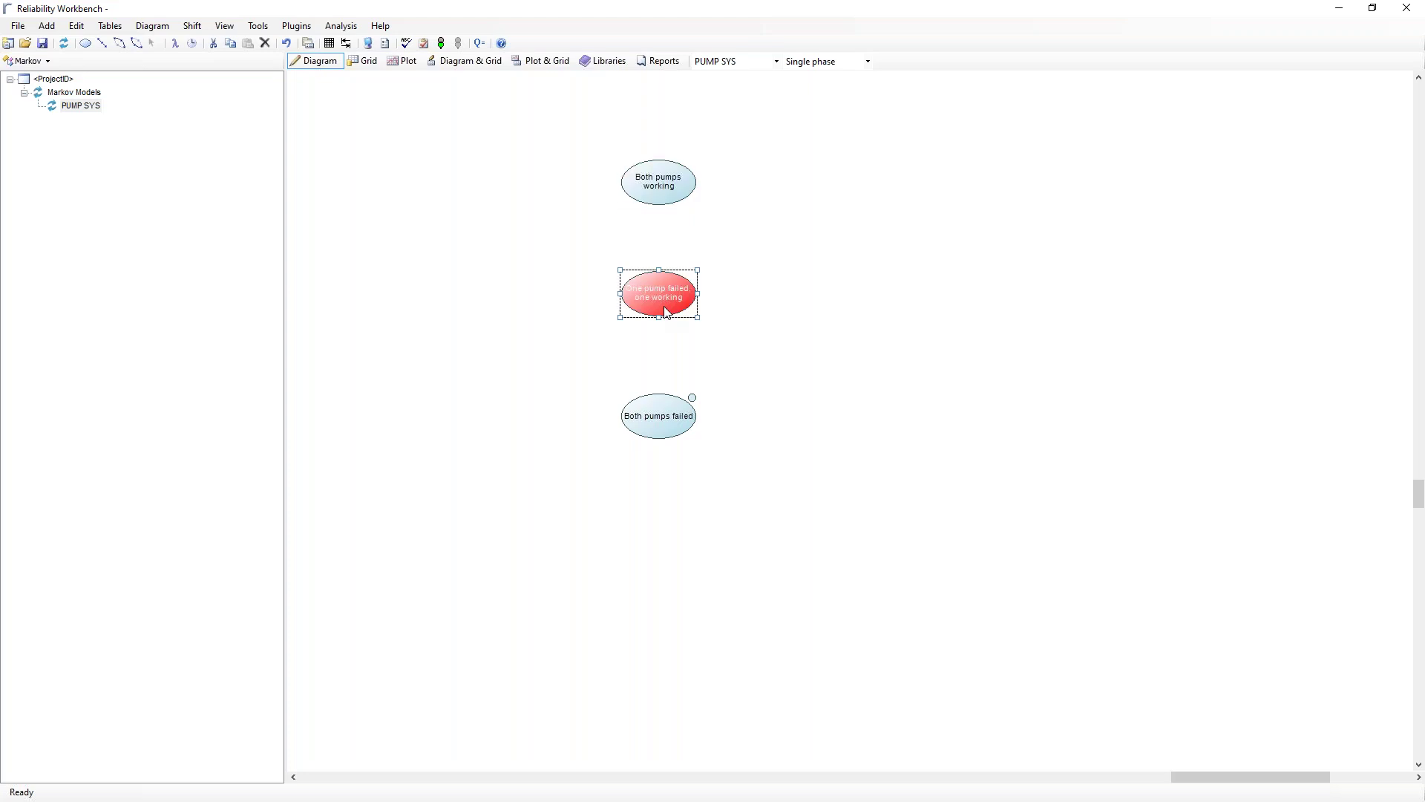
{"action": "left_click", "coordinate": [668, 408]}
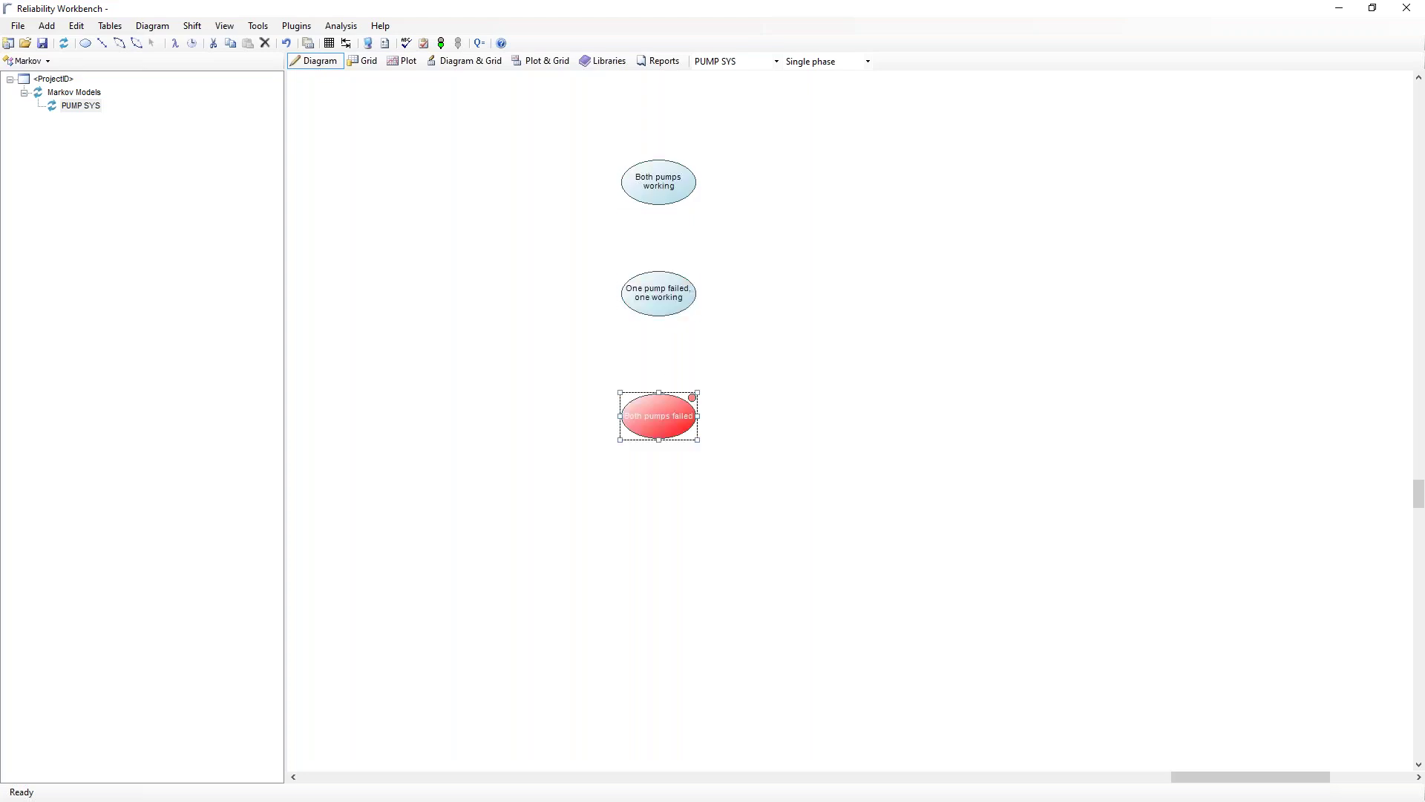
{"action": "left_click", "coordinate": [793, 202]}
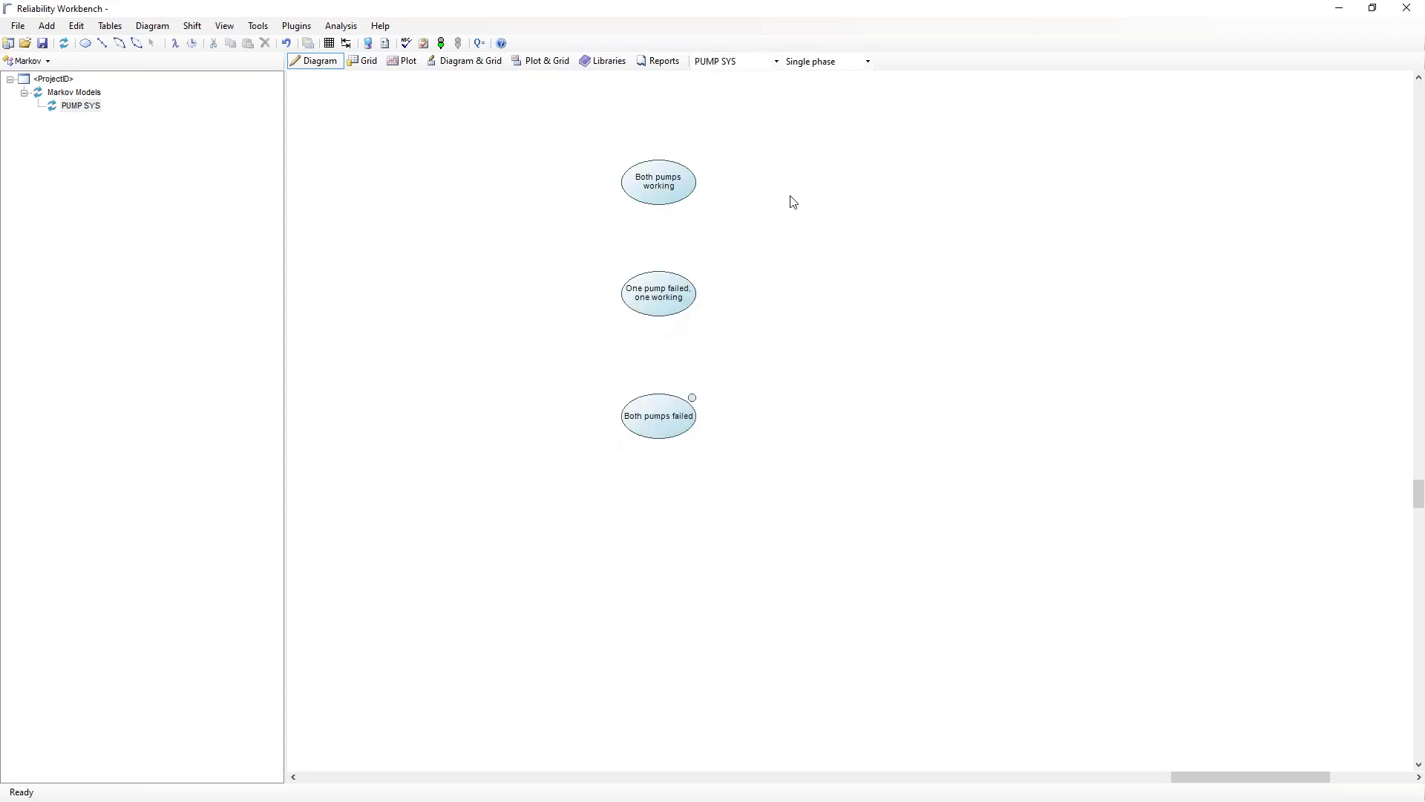
Draw failure transitions 0→1→2 and repair transitions 2→1→0 between the pump states.
{"action": "left_click", "coordinate": [137, 44]}
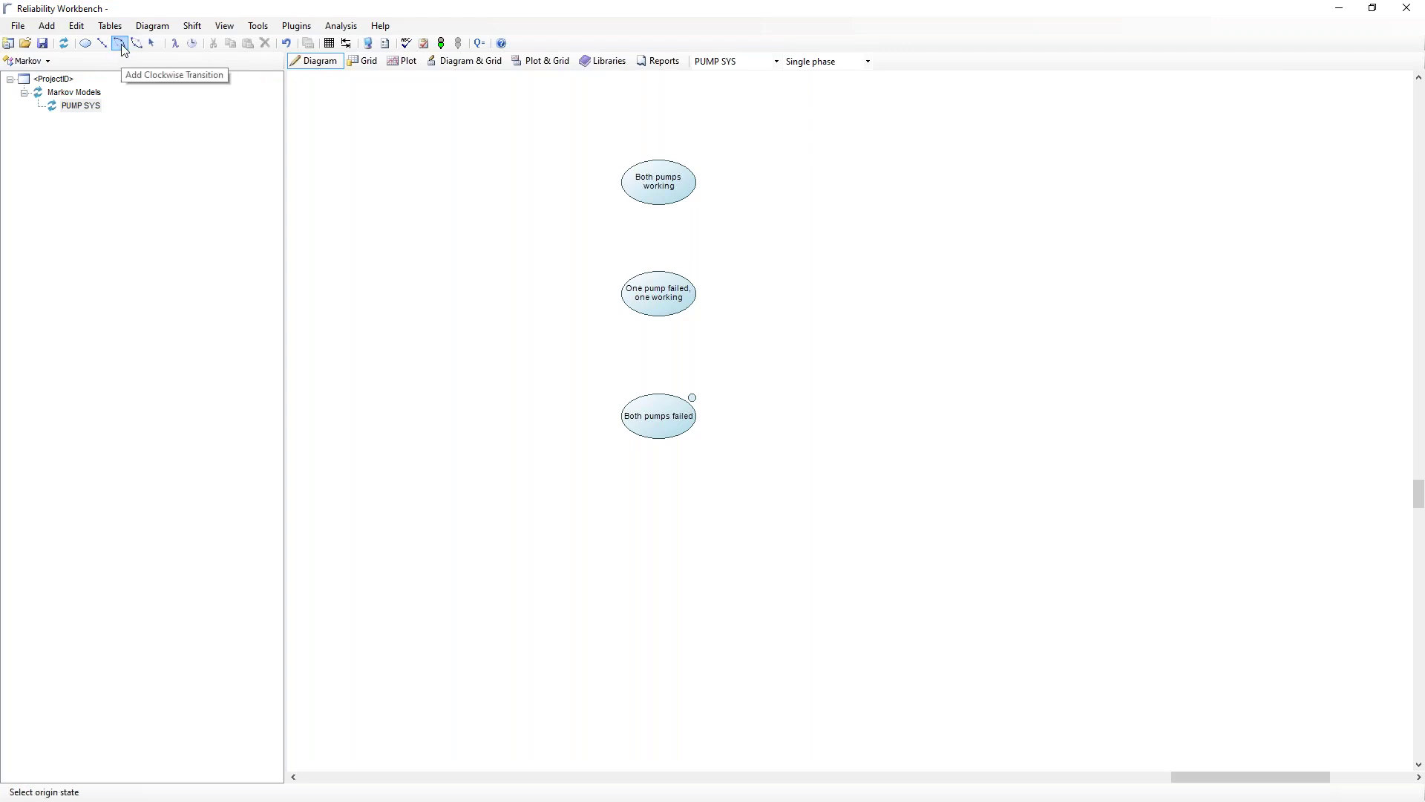
{"action": "left_click", "coordinate": [663, 180]}
{"action": "left_click", "coordinate": [668, 306]}
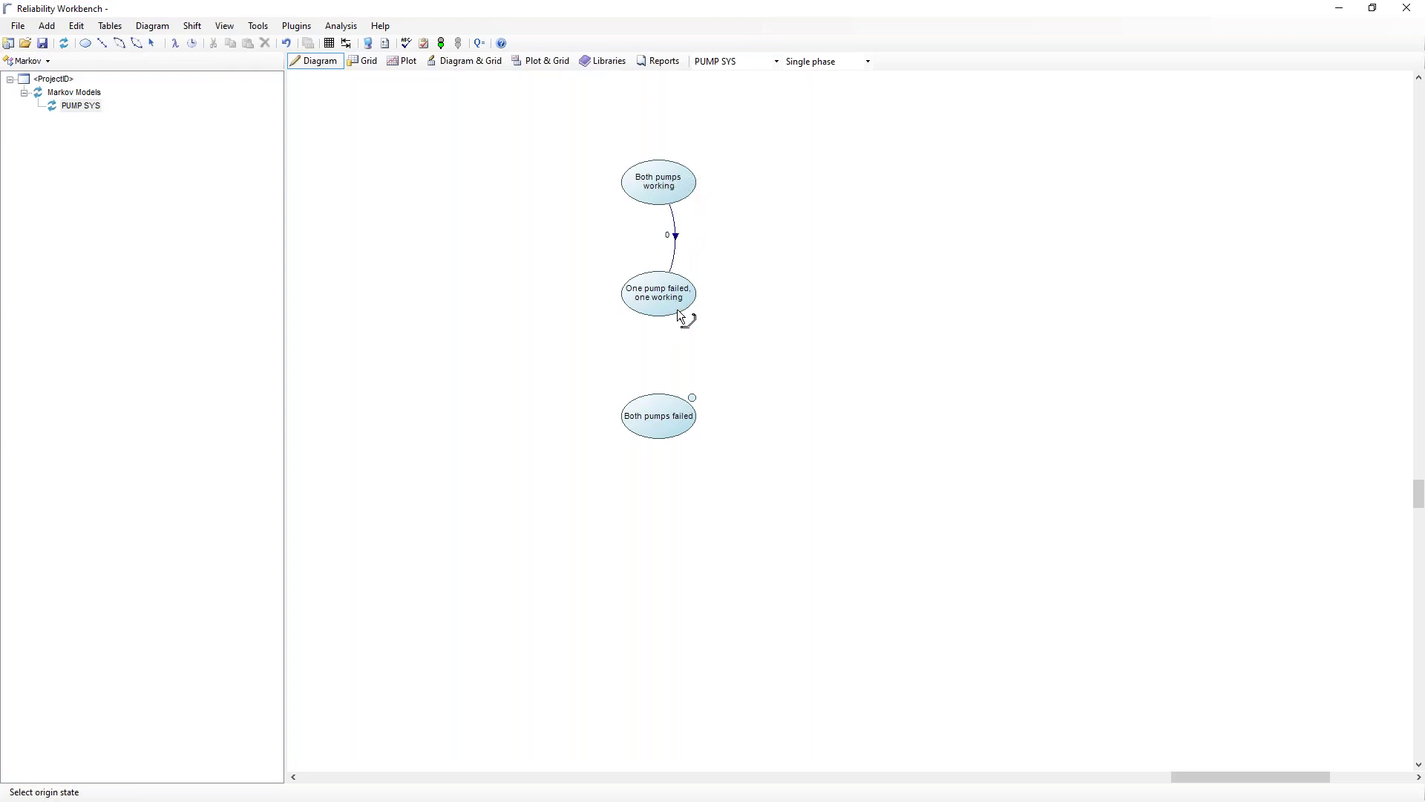
{"action": "left_click", "coordinate": [673, 295]}
{"action": "left_click", "coordinate": [667, 429]}
{"action": "left_click", "coordinate": [649, 436]}
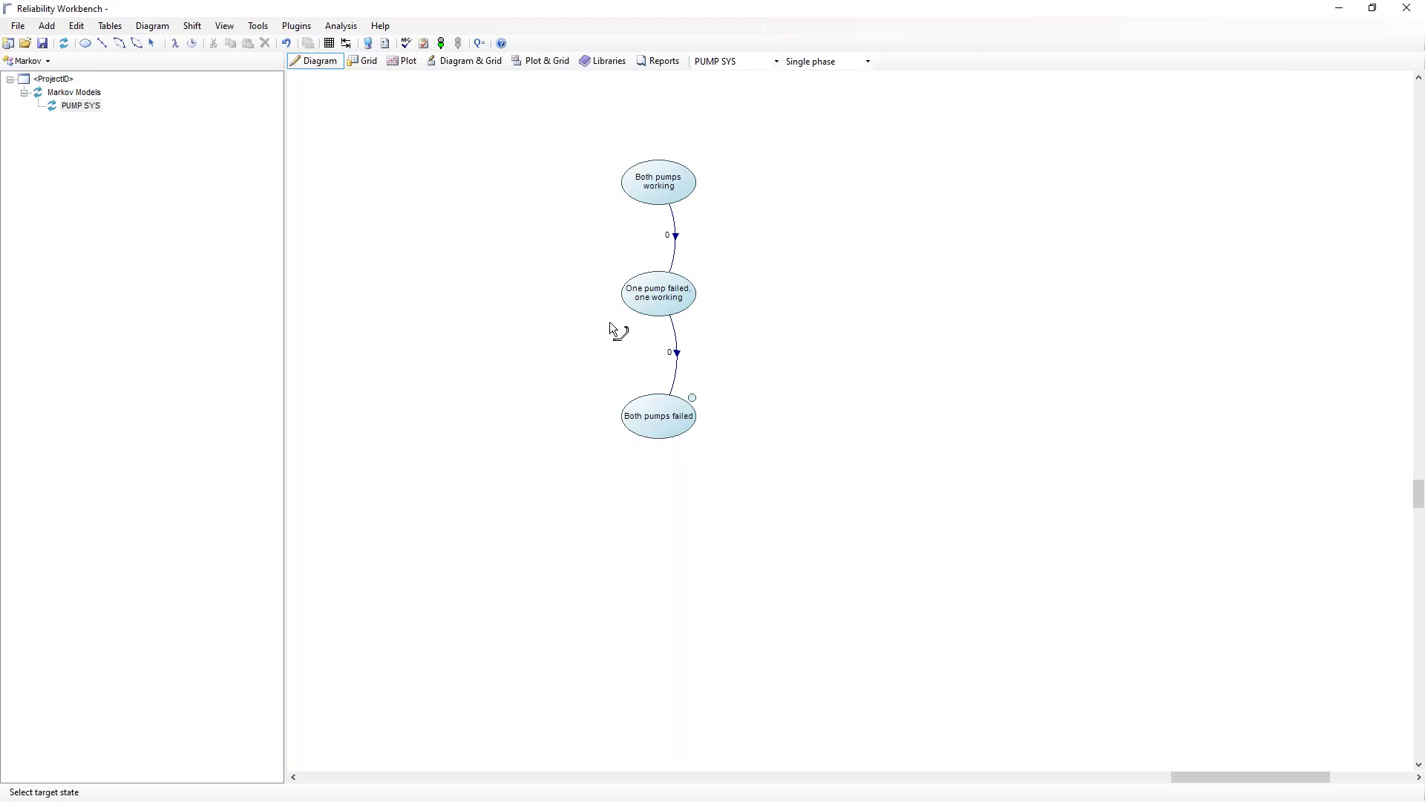
{"action": "left_click", "coordinate": [663, 291]}
{"action": "left_click", "coordinate": [636, 291]}
{"action": "left_click", "coordinate": [651, 183]}
{"action": "left_click", "coordinate": [152, 42]}
Select each of the four new transitions in turn to check them.
{"action": "left_click", "coordinate": [675, 242]}
{"action": "left_click", "coordinate": [678, 361]}
{"action": "left_click", "coordinate": [642, 369]}
{"action": "left_click", "coordinate": [642, 244]}
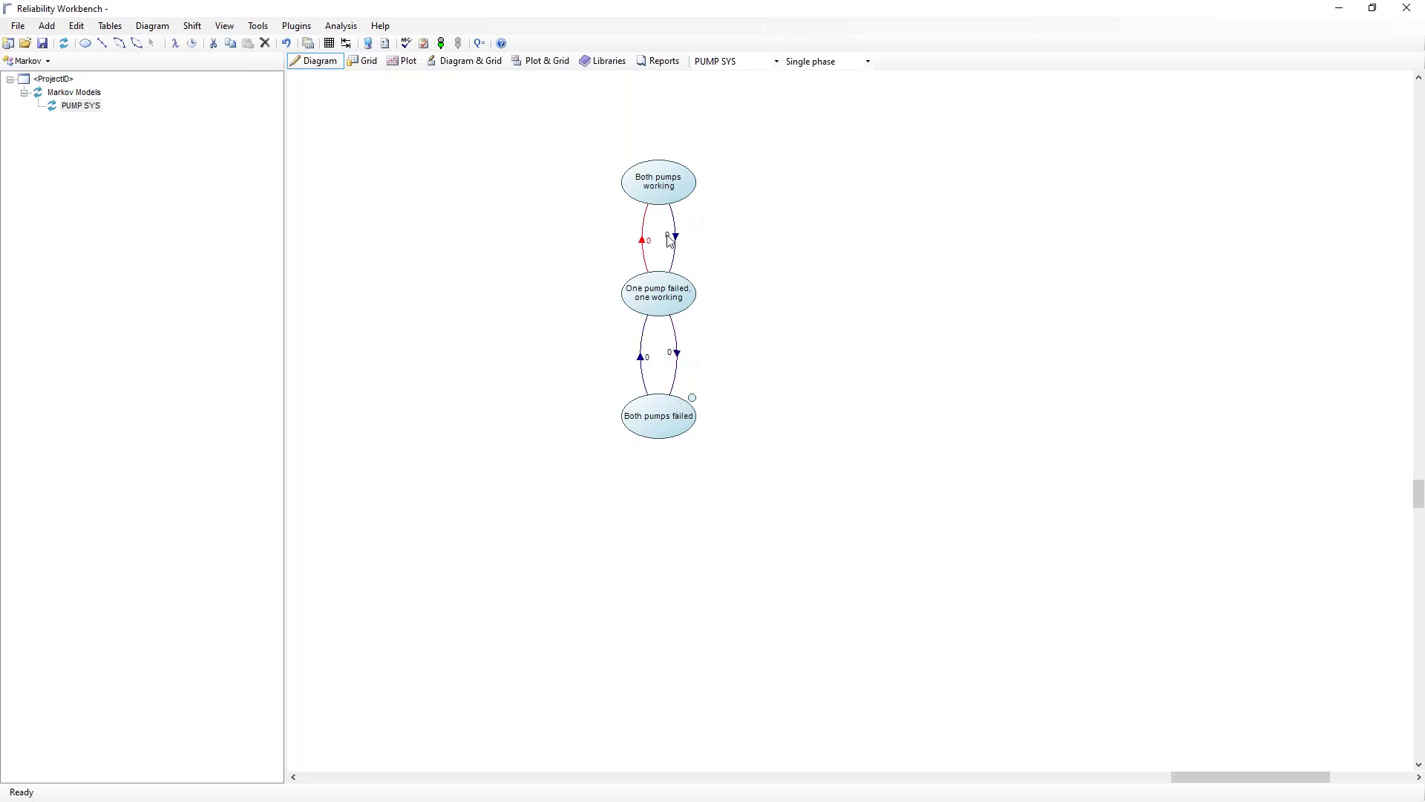
{"action": "left_click", "coordinate": [672, 242]}
From the top failure transition, create parameter λ 'Failure rate' with constant base rate 2.
{"action": "double_click", "coordinate": [679, 236]}
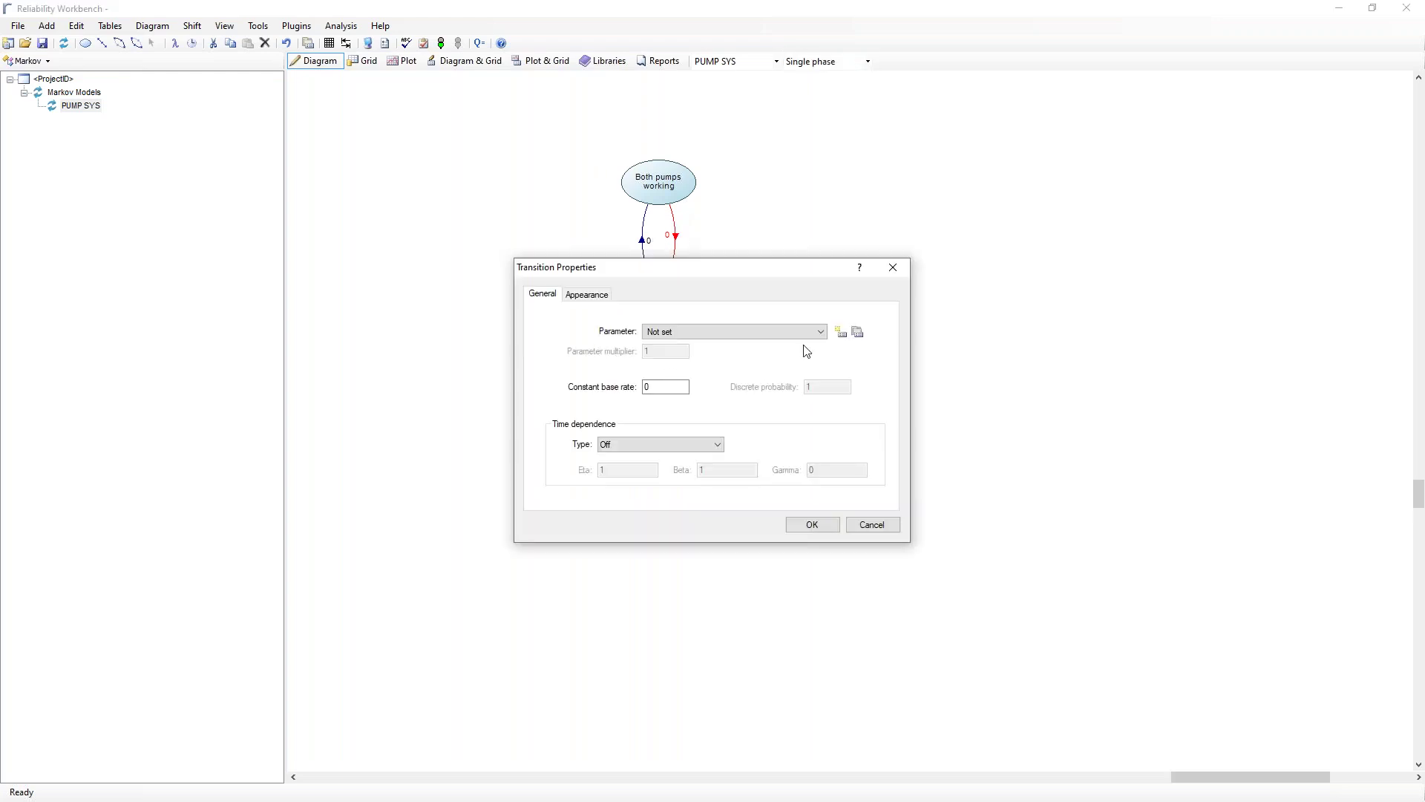
{"action": "left_click_drag", "start_coordinate": [740, 274], "coordinate": [1011, 213]}
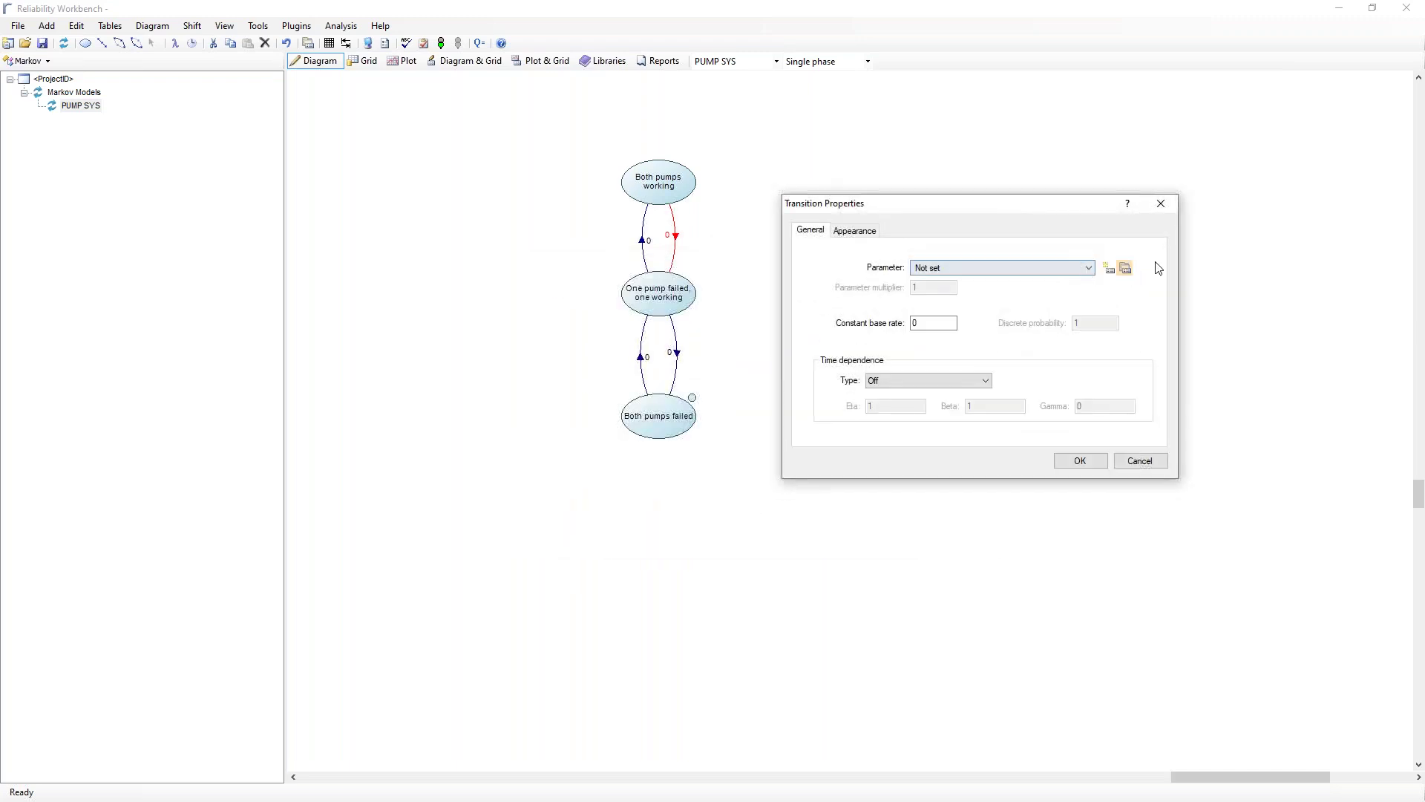
{"action": "left_click", "coordinate": [1115, 273]}
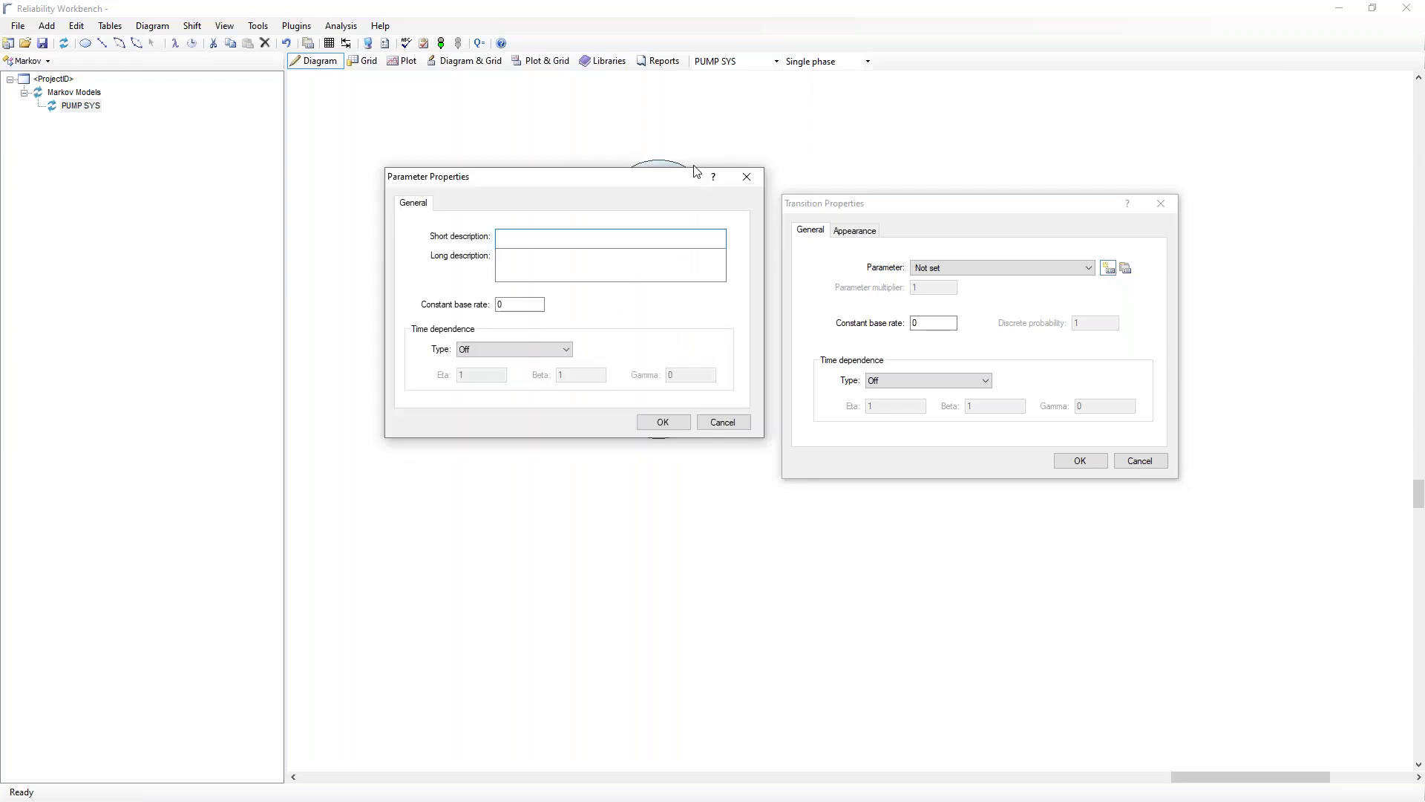
{"action": "left_click_drag", "start_coordinate": [560, 175], "coordinate": [964, 213]}
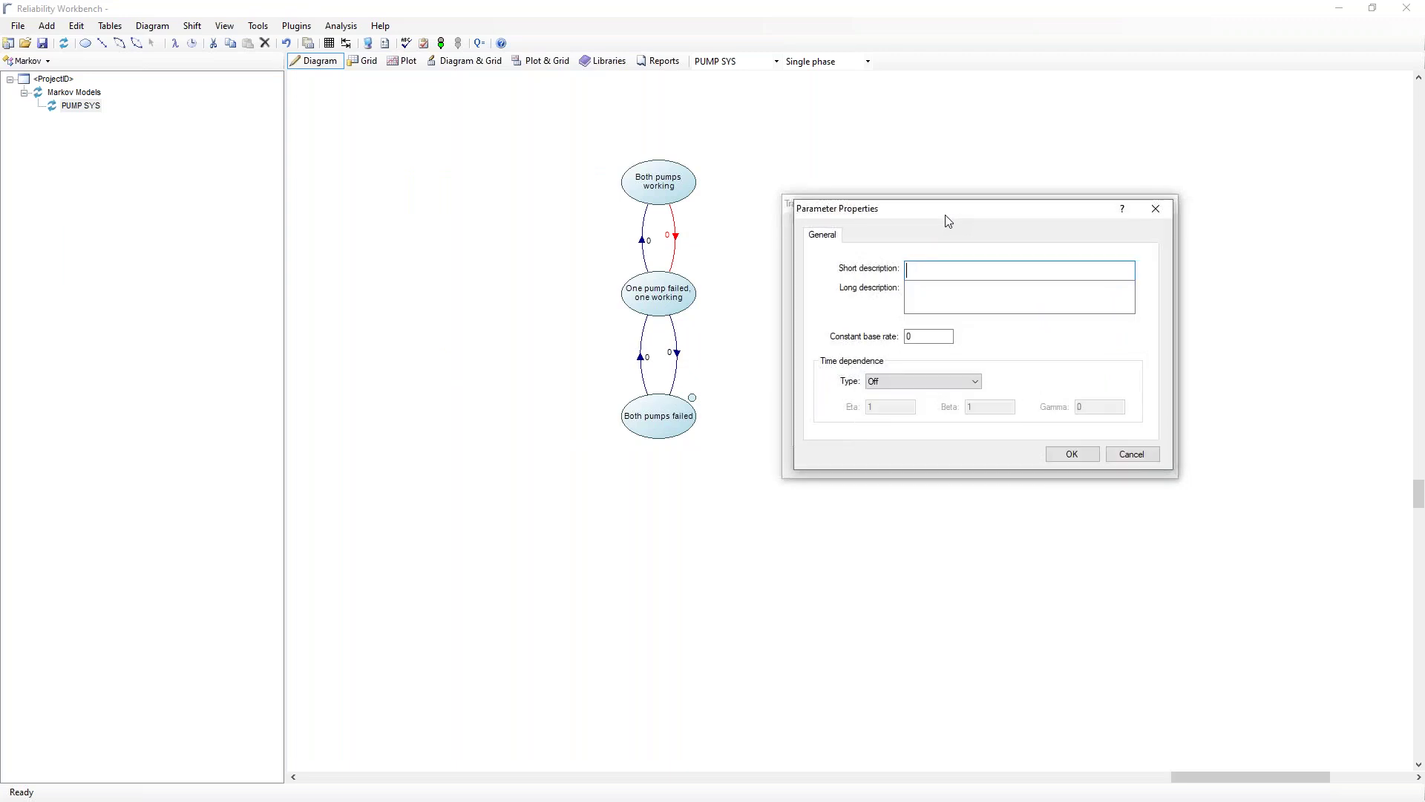
{"action": "left_click_drag", "start_coordinate": [904, 219], "coordinate": [908, 295]}
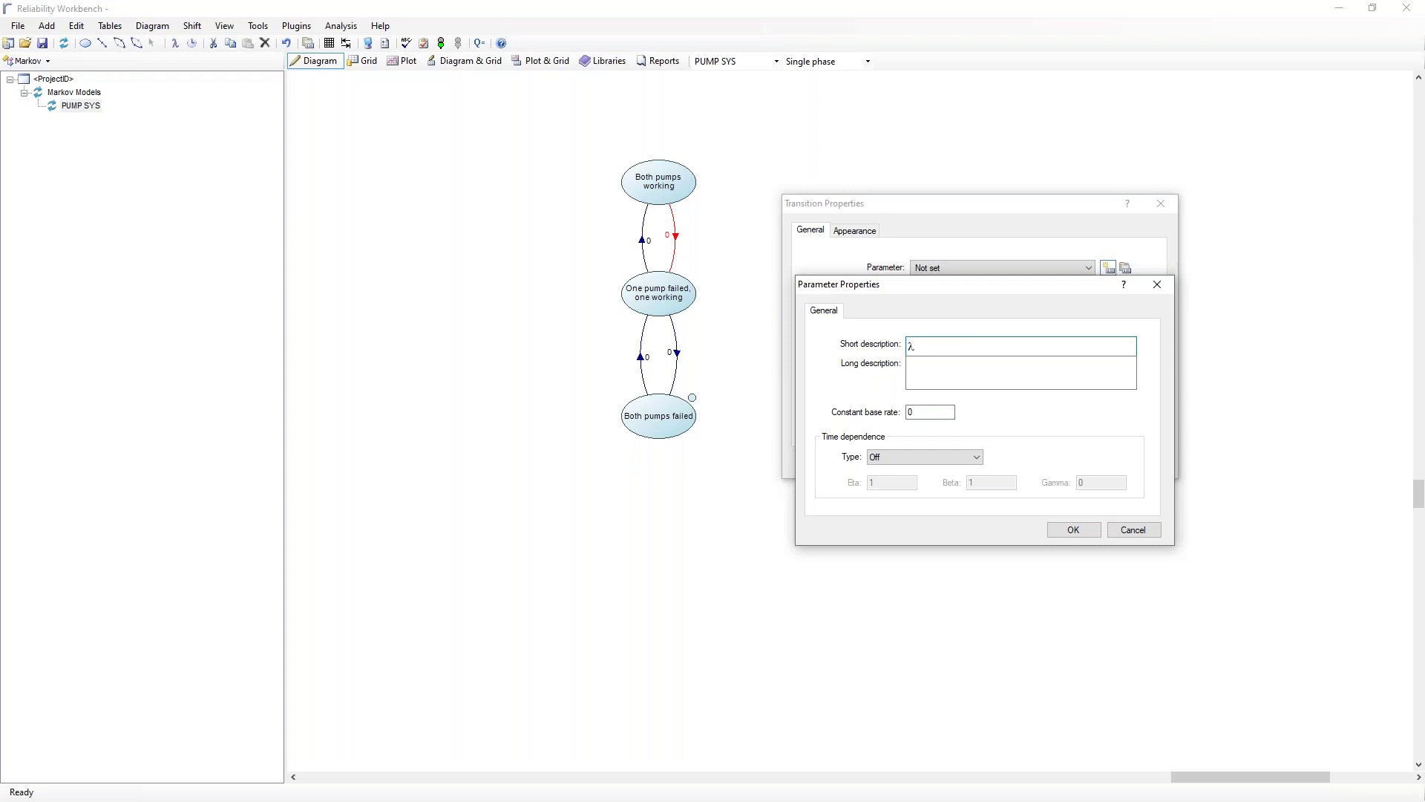
{"action": "left_click", "coordinate": [965, 371]}
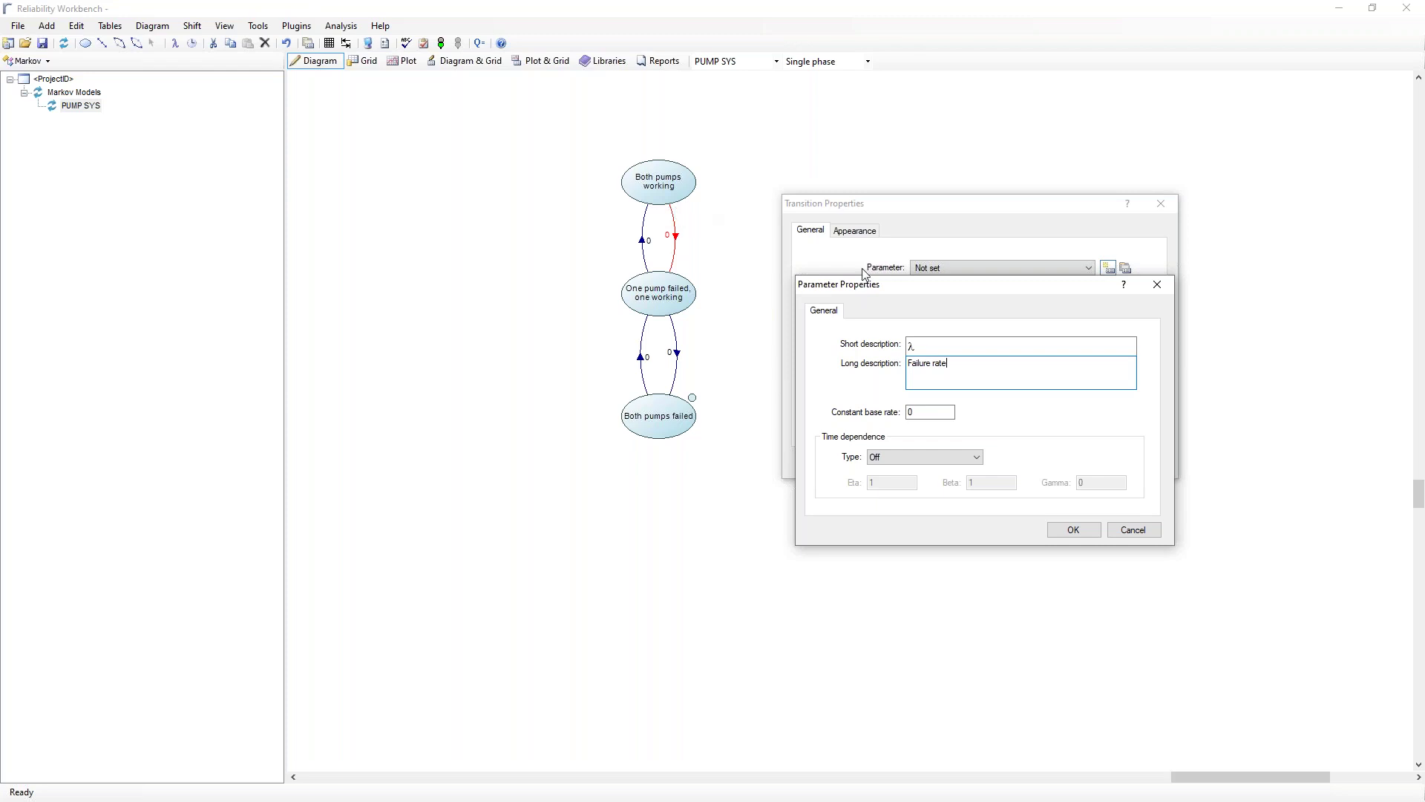
{"action": "key", "text": "Tab"}
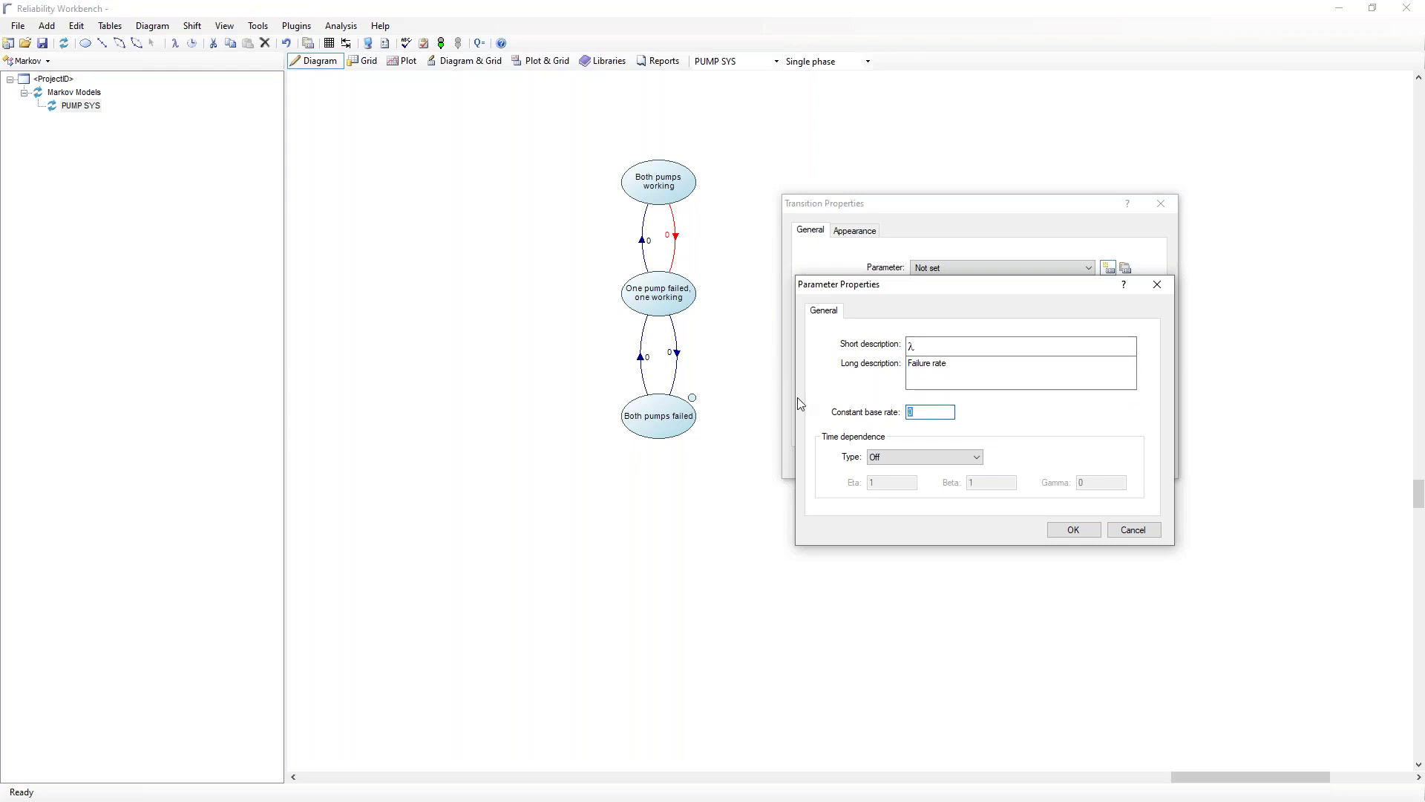
{"action": "type", "text": "2"}
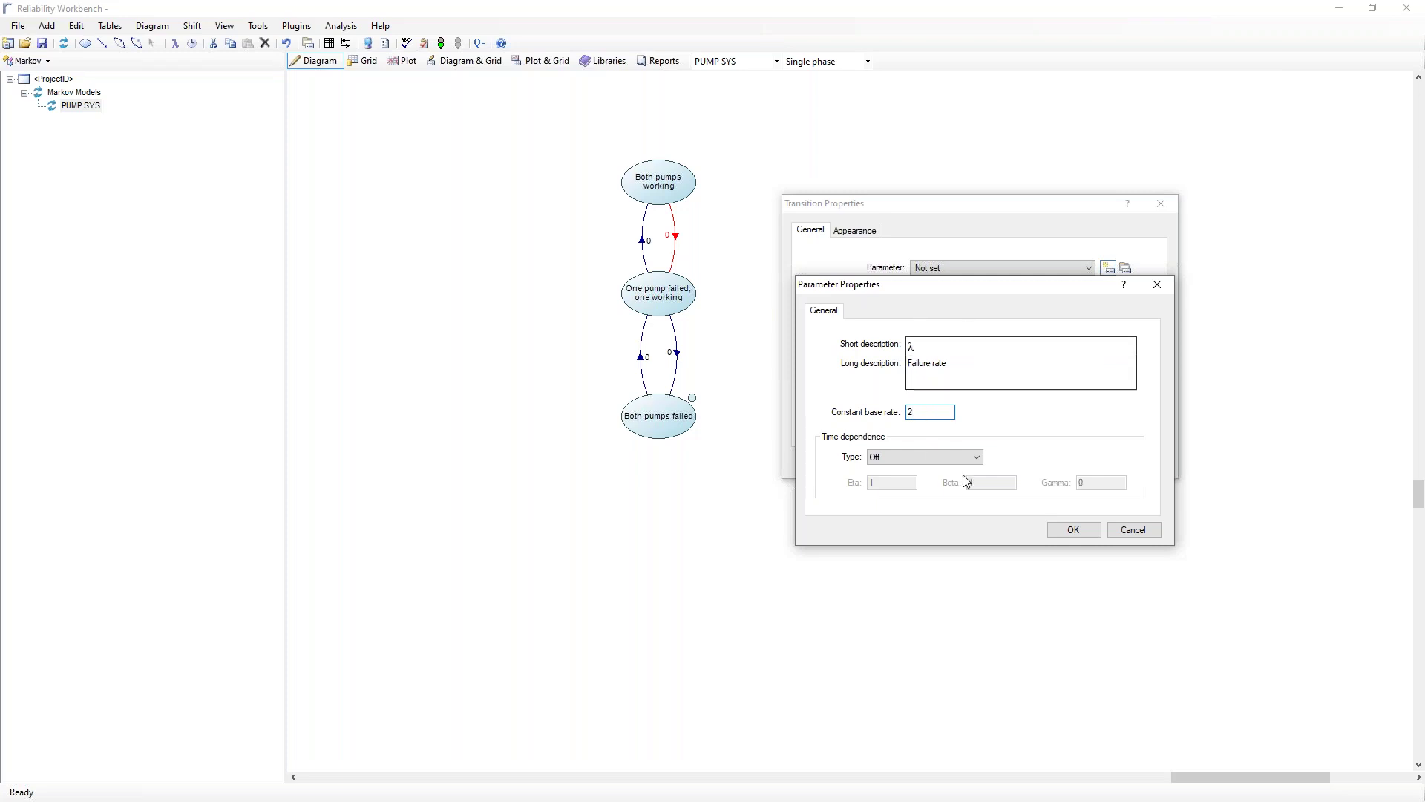
{"action": "left_click", "coordinate": [1073, 530]}
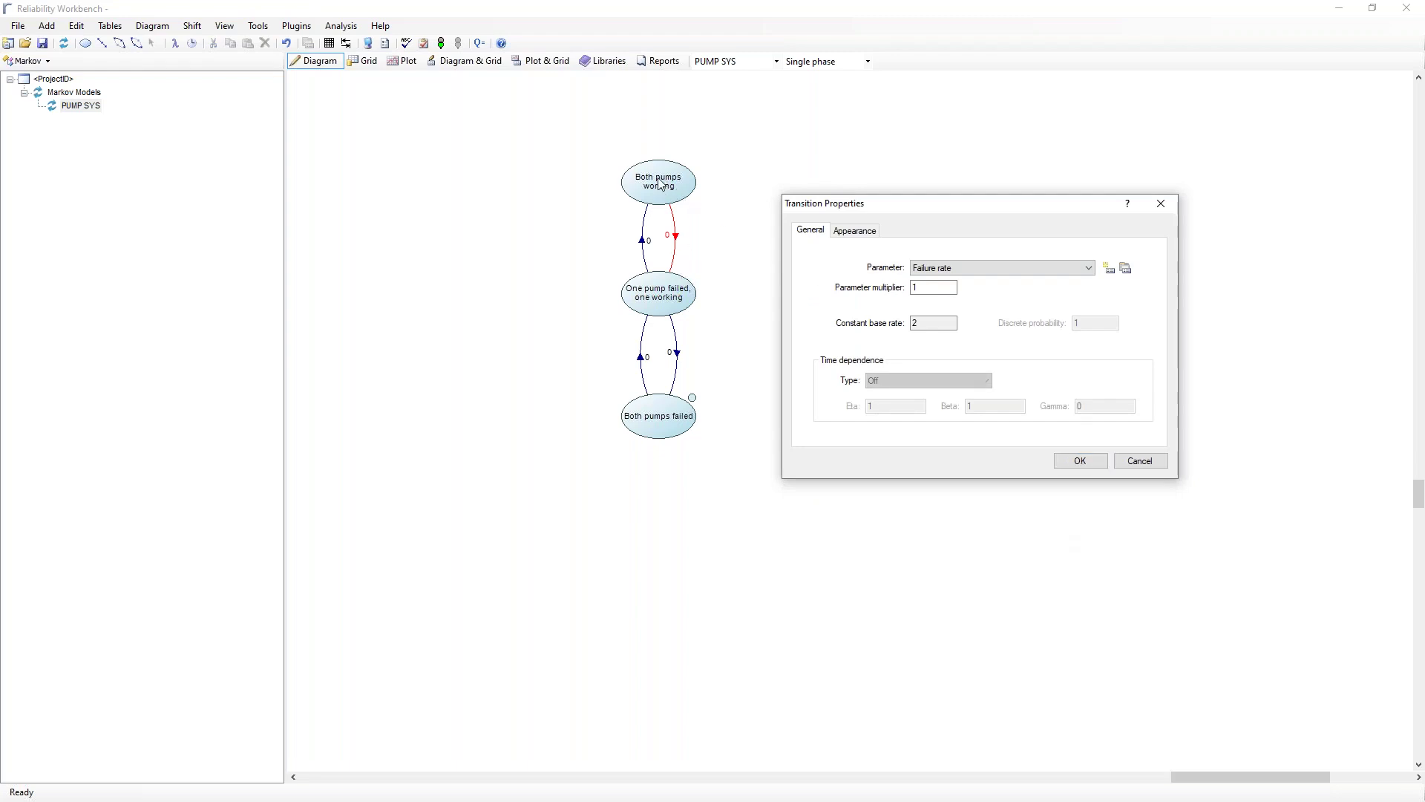
Set the top transition's parameter multiplier to 2, making it 2λ.
{"action": "double_click", "coordinate": [937, 288]}
{"action": "type", "text": "2"}
{"action": "left_click", "coordinate": [1083, 463]}
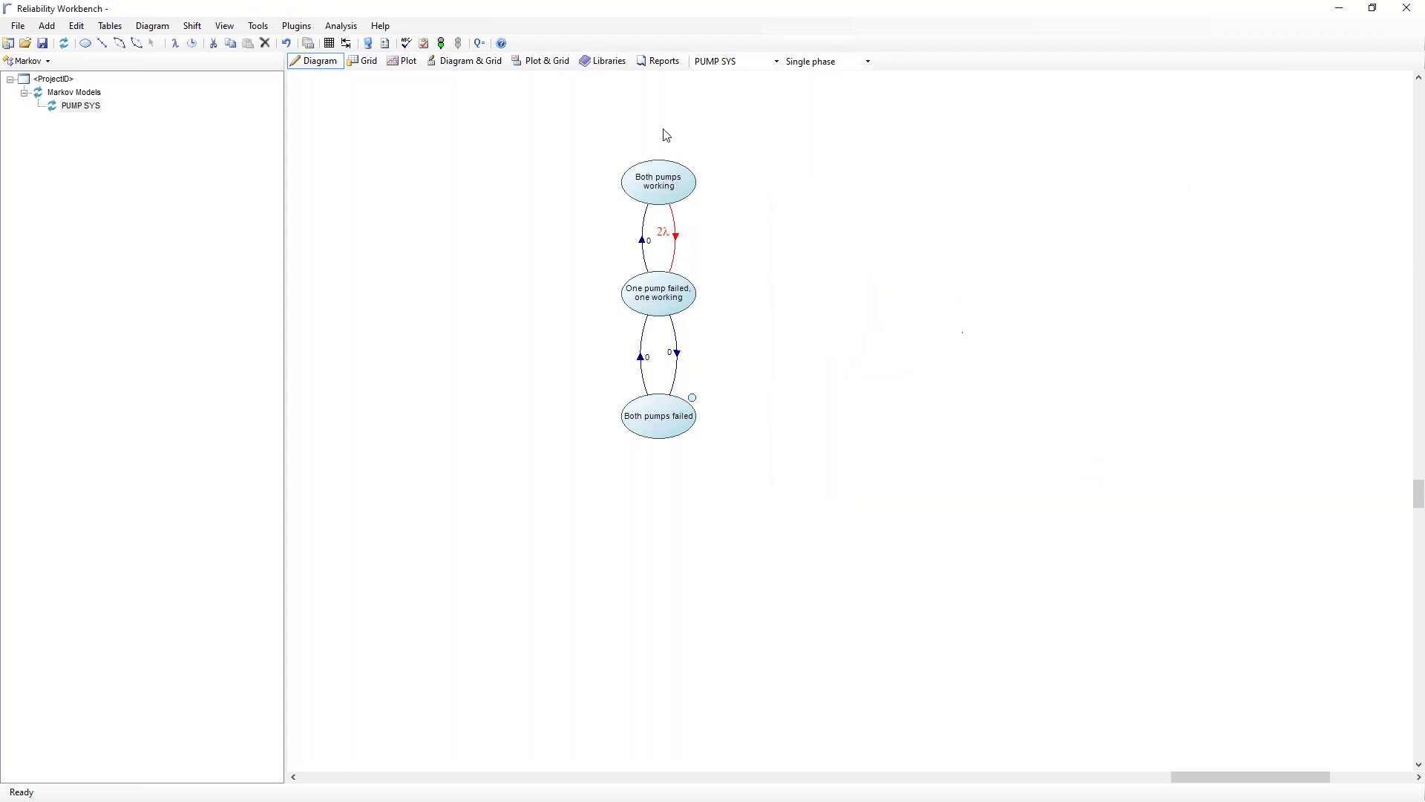
Assign the Failure rate parameter λ to the lower failure transition.
{"action": "left_click", "coordinate": [681, 359]}
{"action": "double_click", "coordinate": [681, 360]}
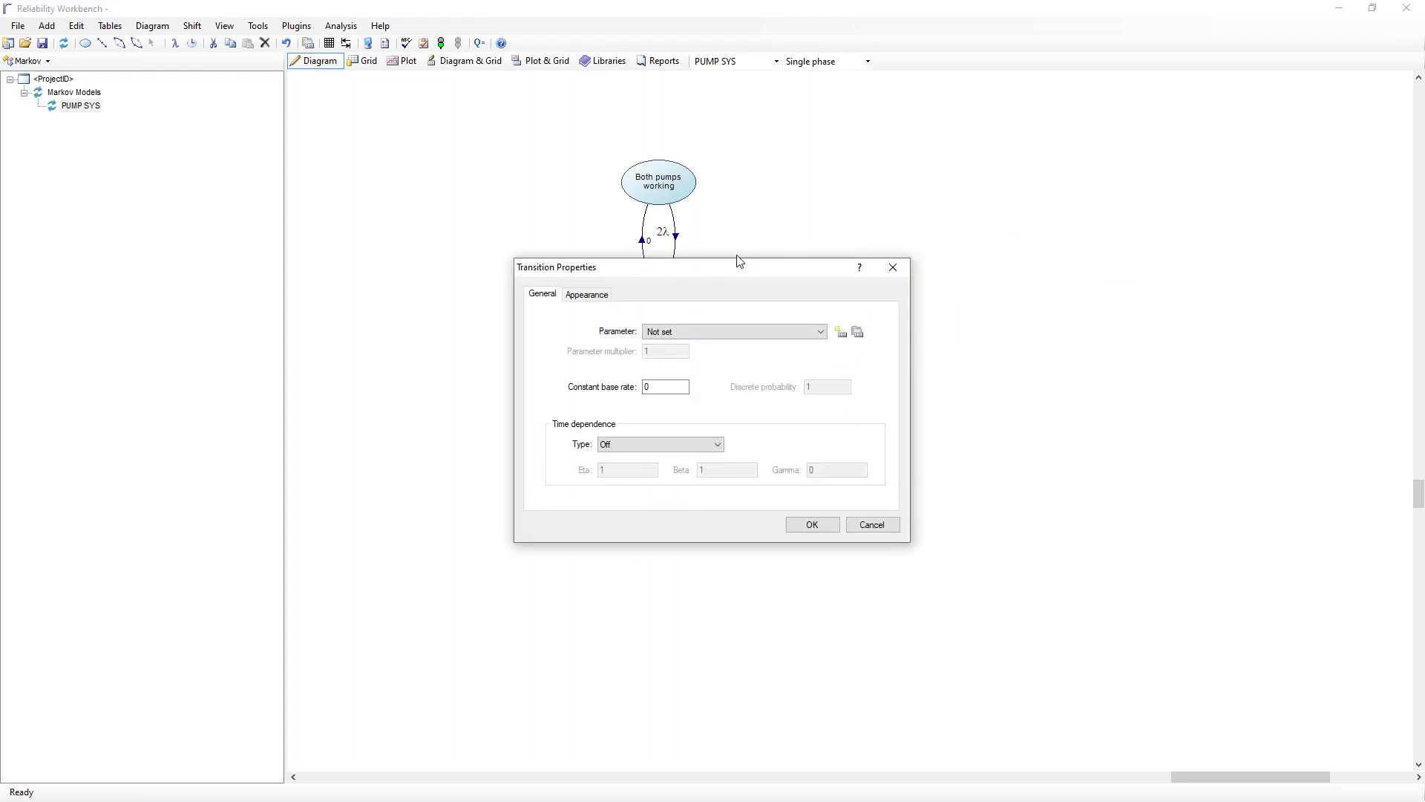
{"action": "left_click_drag", "start_coordinate": [742, 261], "coordinate": [1047, 186]}
{"action": "left_click", "coordinate": [959, 254]}
{"action": "left_click", "coordinate": [947, 273]}
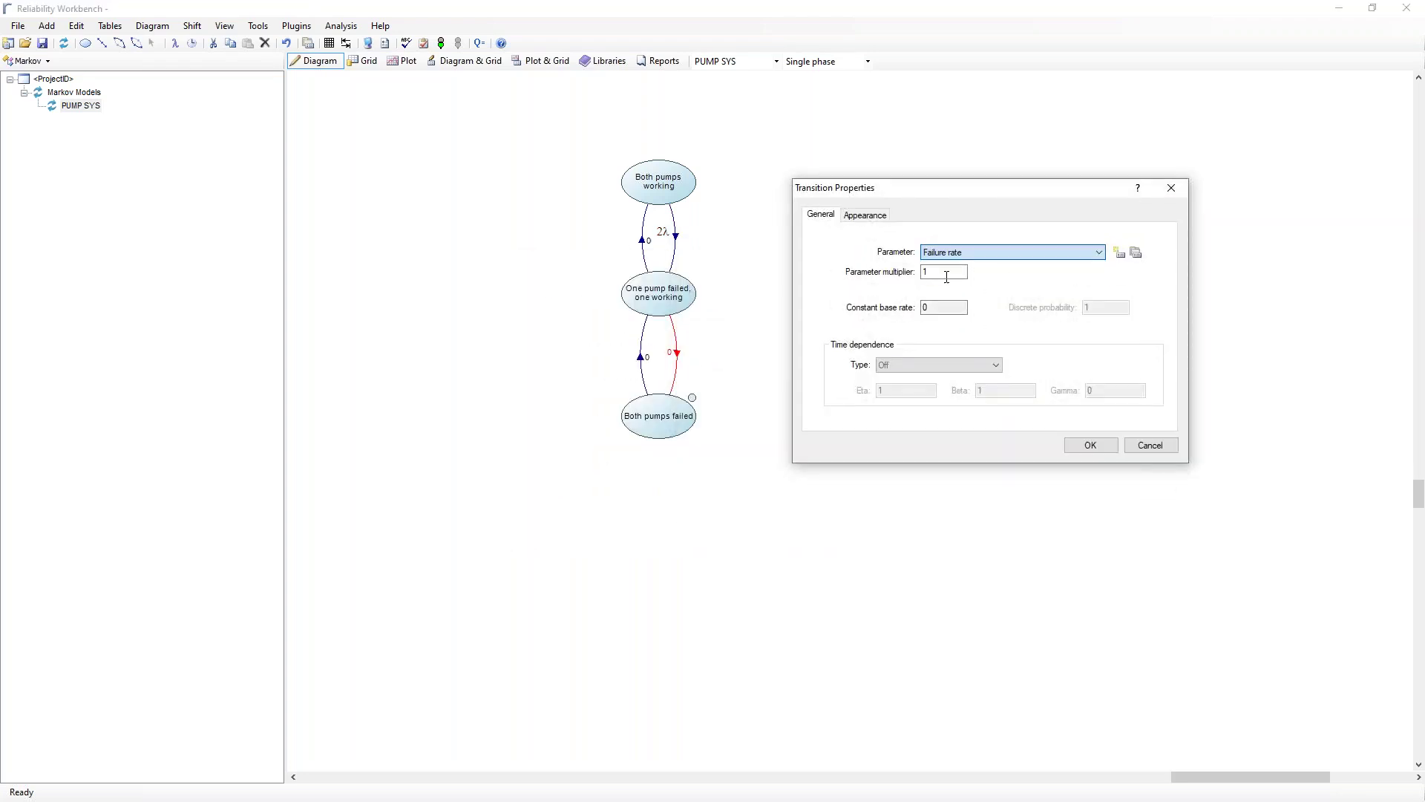
{"action": "left_click", "coordinate": [1085, 445]}
{"action": "left_click", "coordinate": [654, 278]}
{"action": "left_click", "coordinate": [656, 423]}
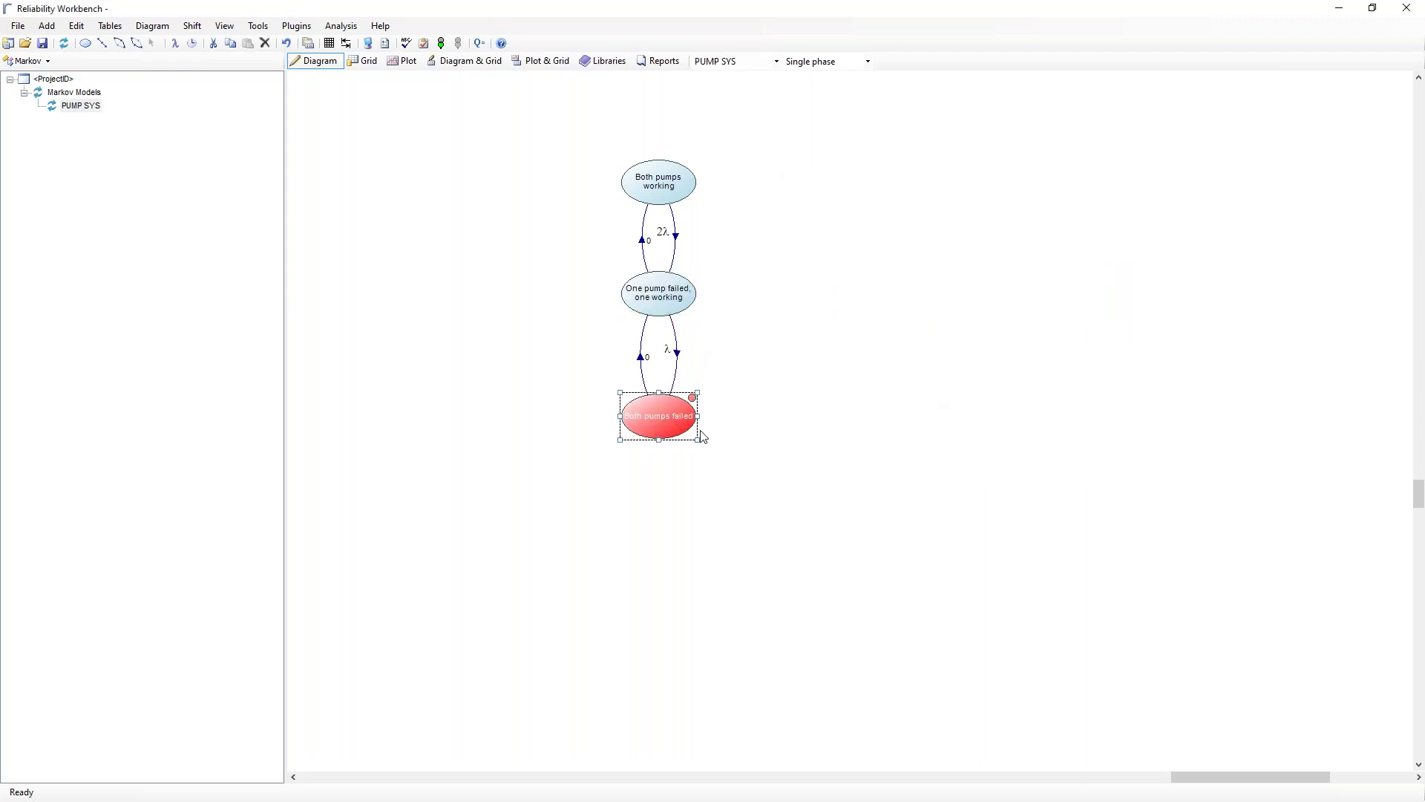
Create Repair rate parameter µ with base rate 100 and apply it to the lower repair transition.
{"action": "double_click", "coordinate": [644, 363]}
{"action": "left_click_drag", "start_coordinate": [671, 269], "coordinate": [935, 223]}
{"action": "left_click", "coordinate": [1104, 289]}
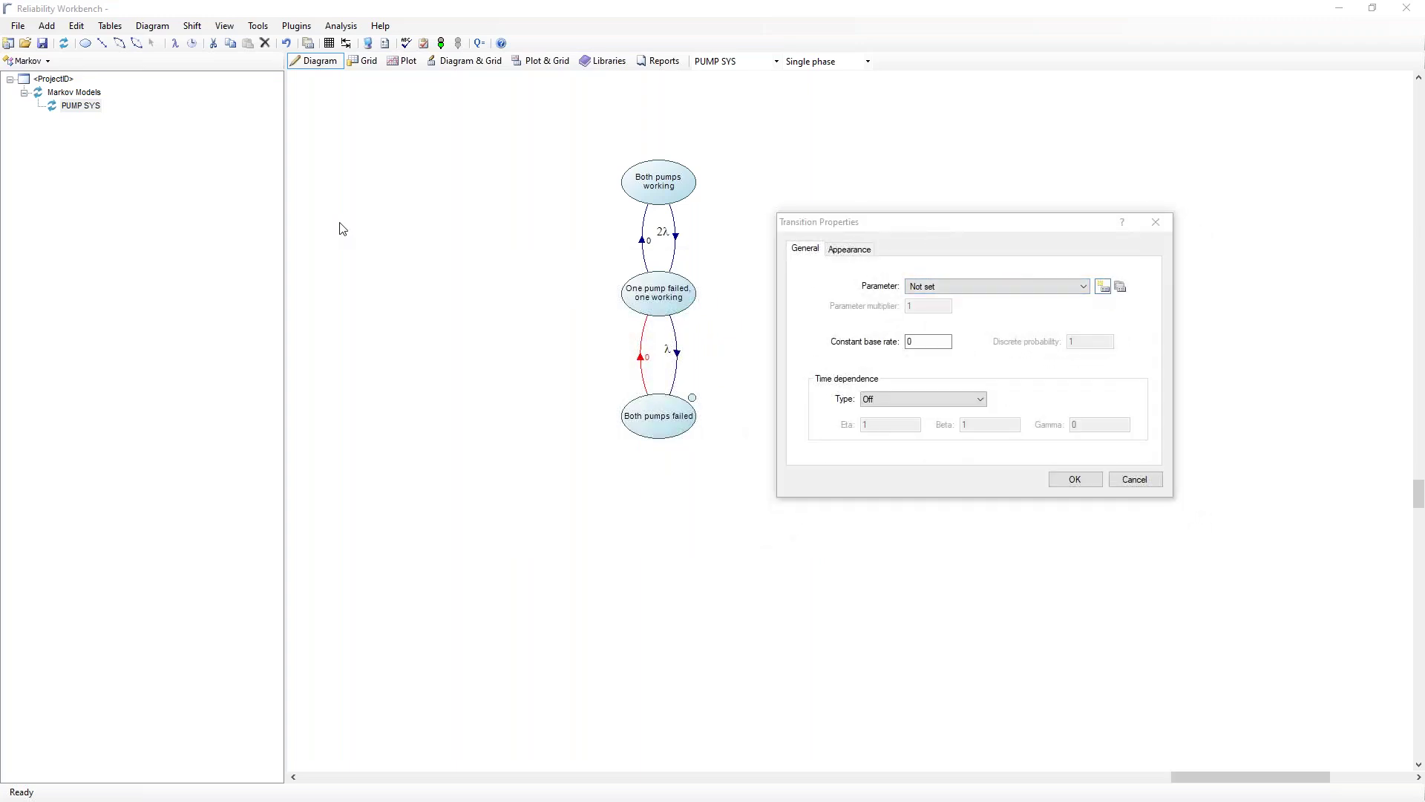
{"action": "left_click_drag", "start_coordinate": [786, 207], "coordinate": [1037, 216]}
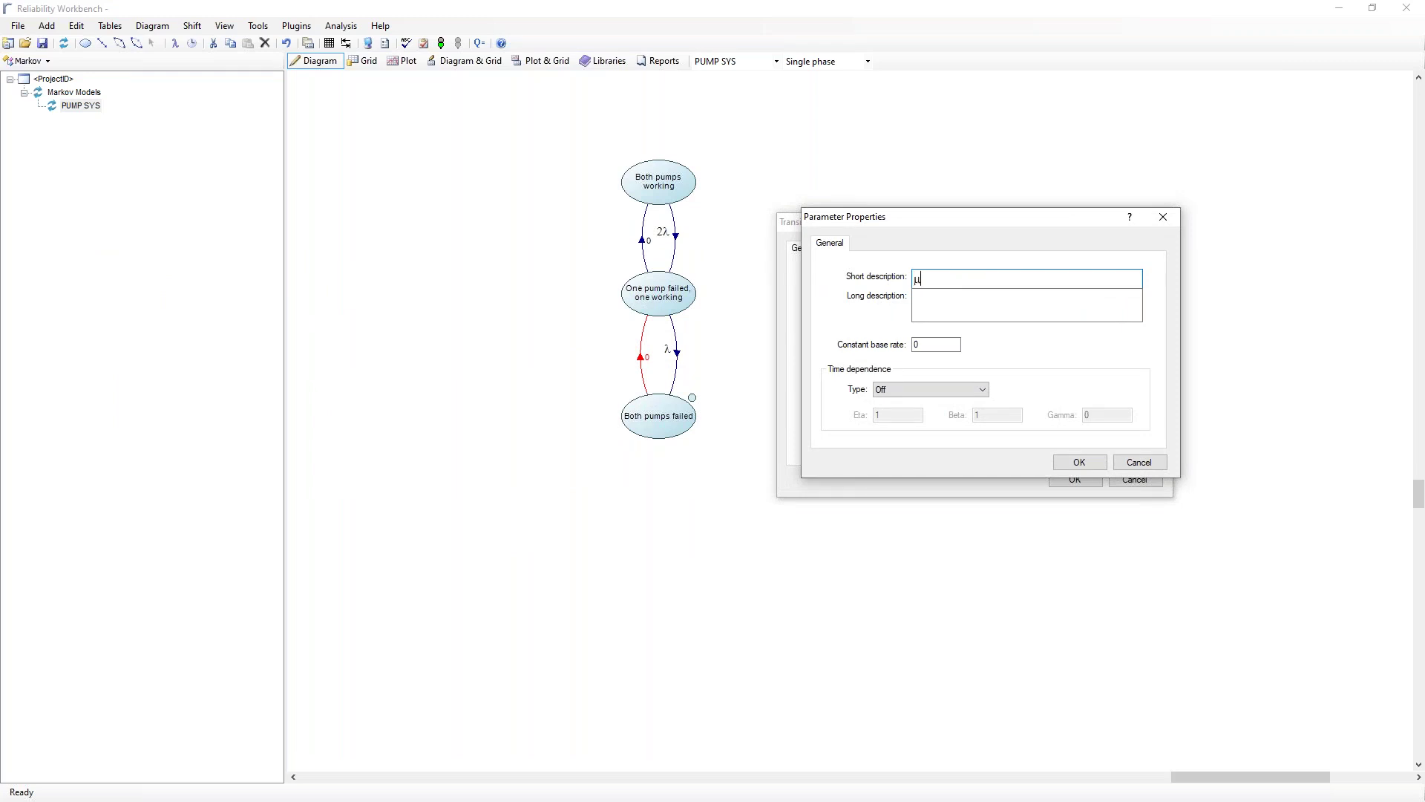
{"action": "left_click", "coordinate": [914, 295]}
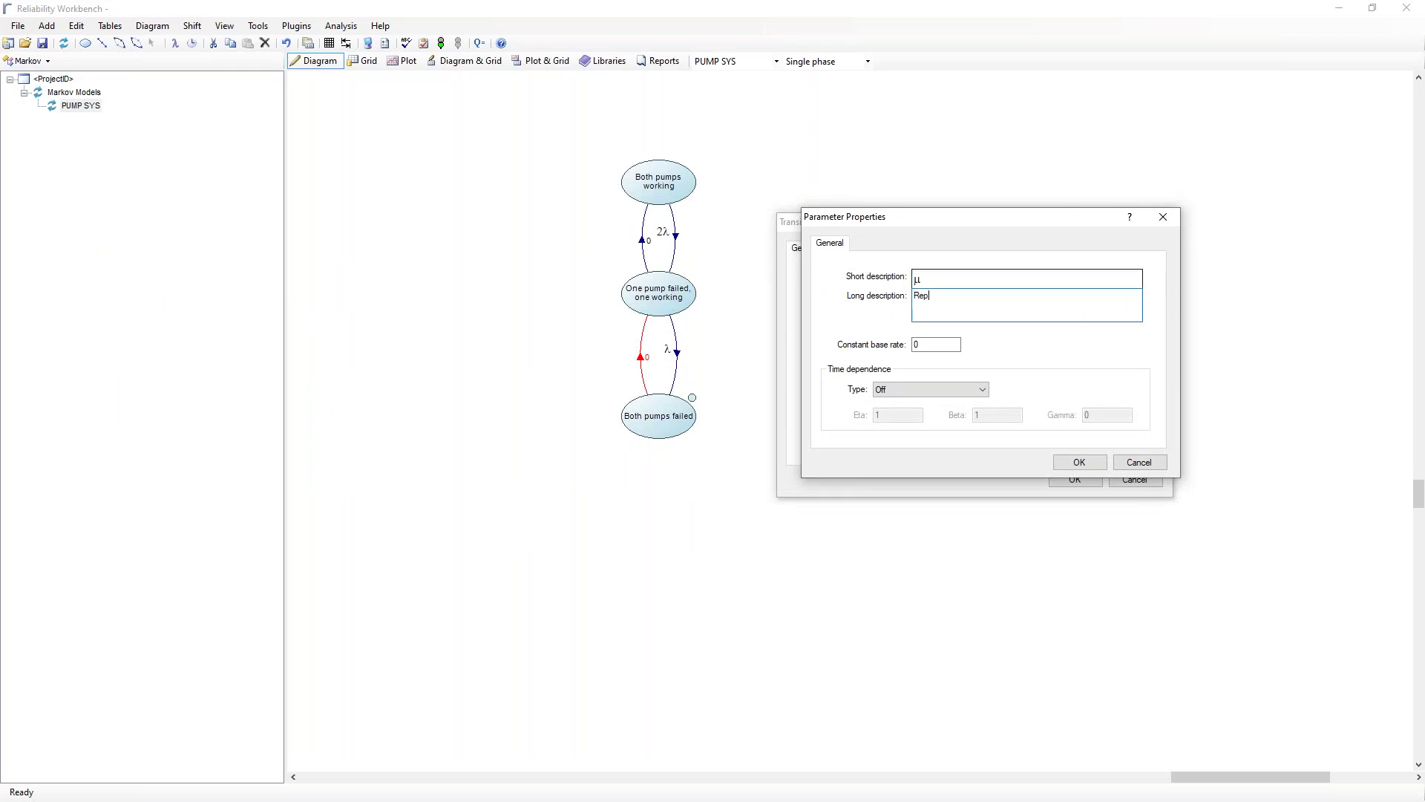
{"action": "key", "text": "Tab"}
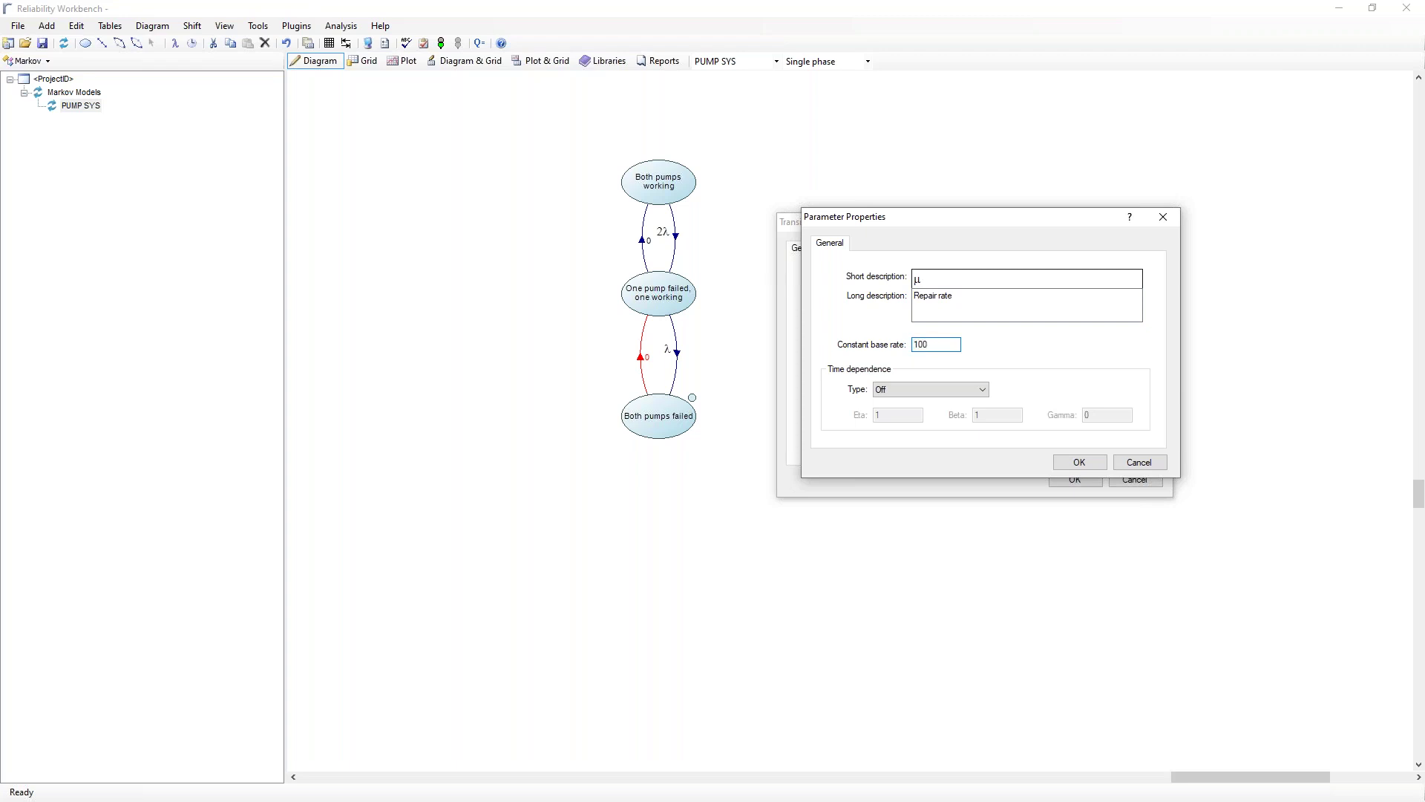
{"action": "double_click", "coordinate": [955, 344]}
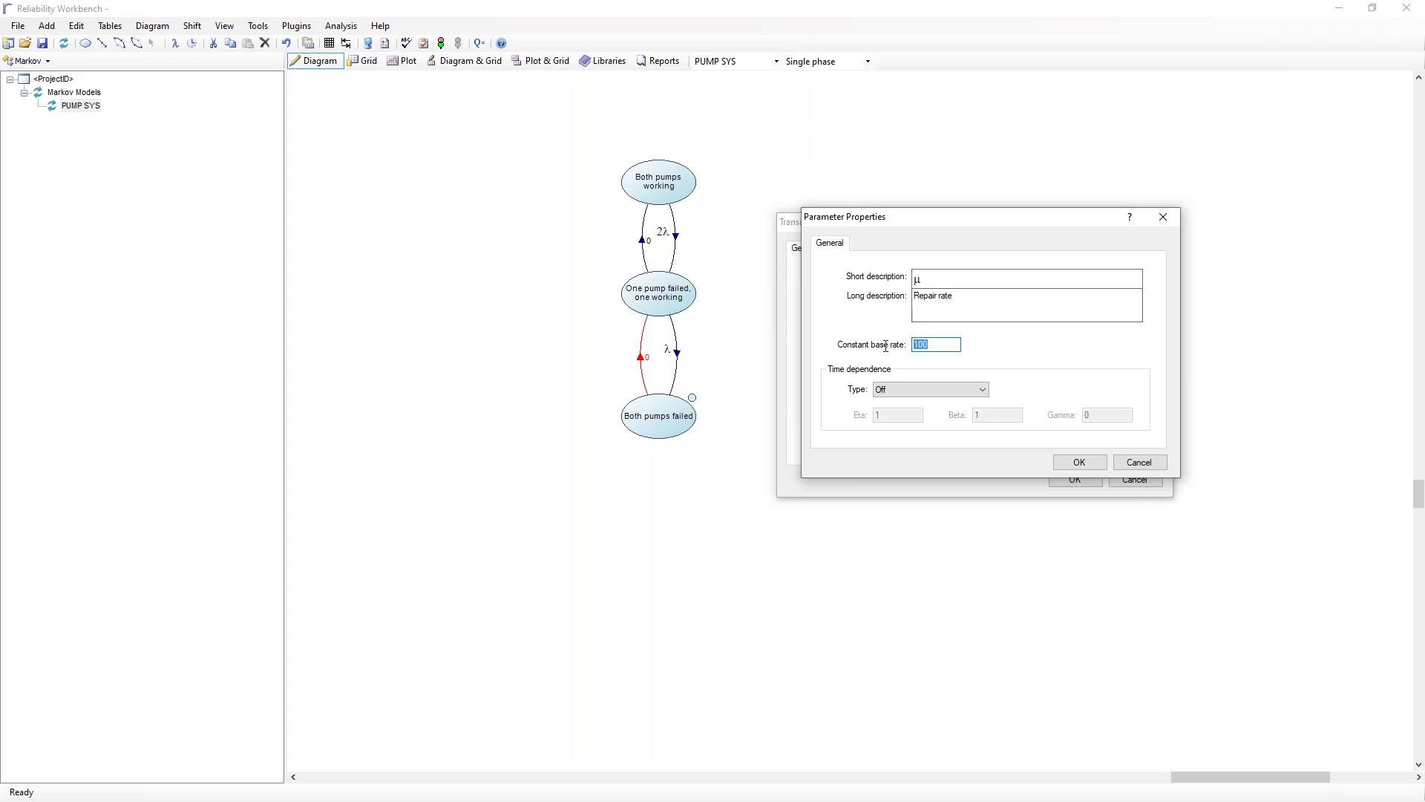
{"action": "left_click", "coordinate": [940, 345]}
{"action": "left_click", "coordinate": [1080, 464]}
{"action": "left_click", "coordinate": [1078, 481]}
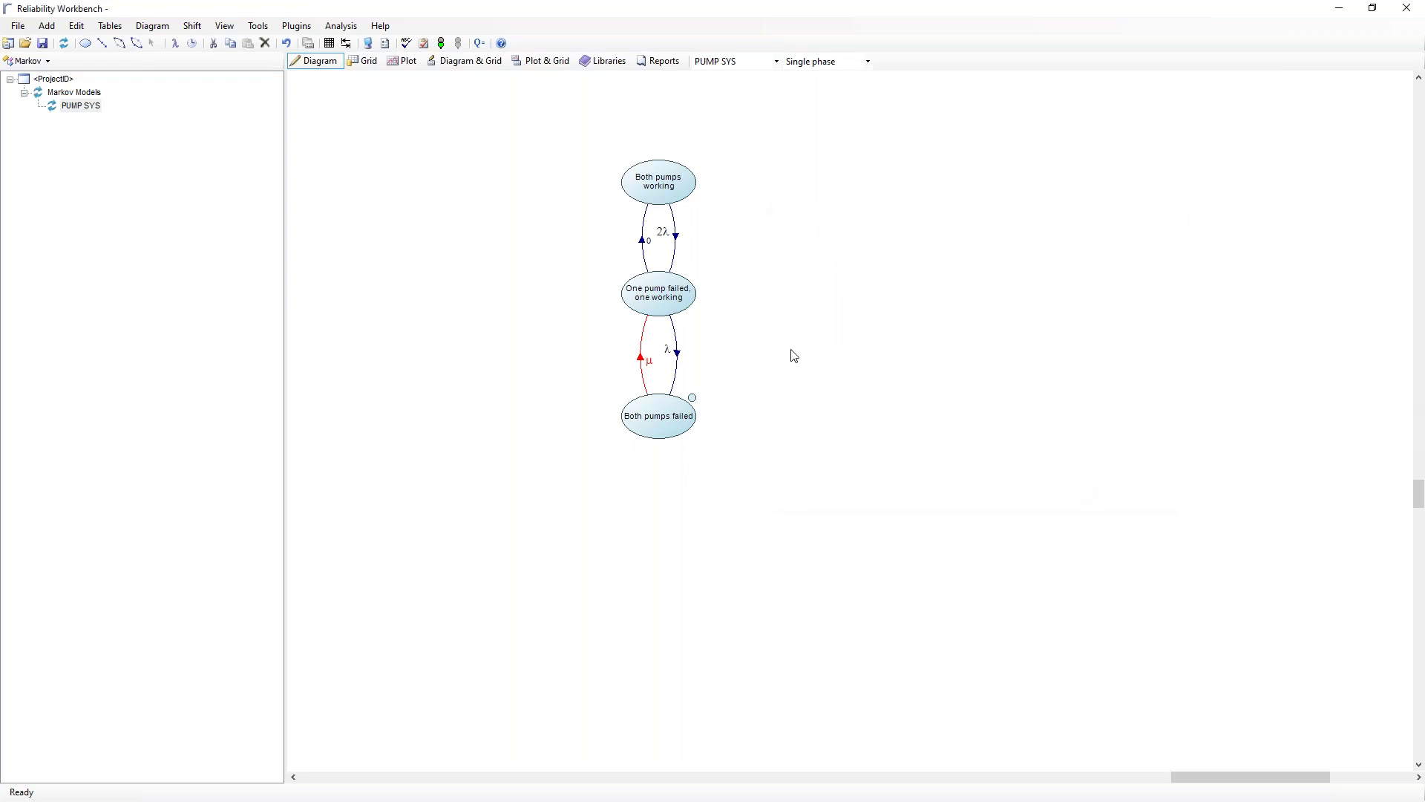
Give the upper zero-rate transition into Both pumps working the repair rate μ.
{"action": "double_click", "coordinate": [654, 240]}
{"action": "left_click", "coordinate": [699, 332]}
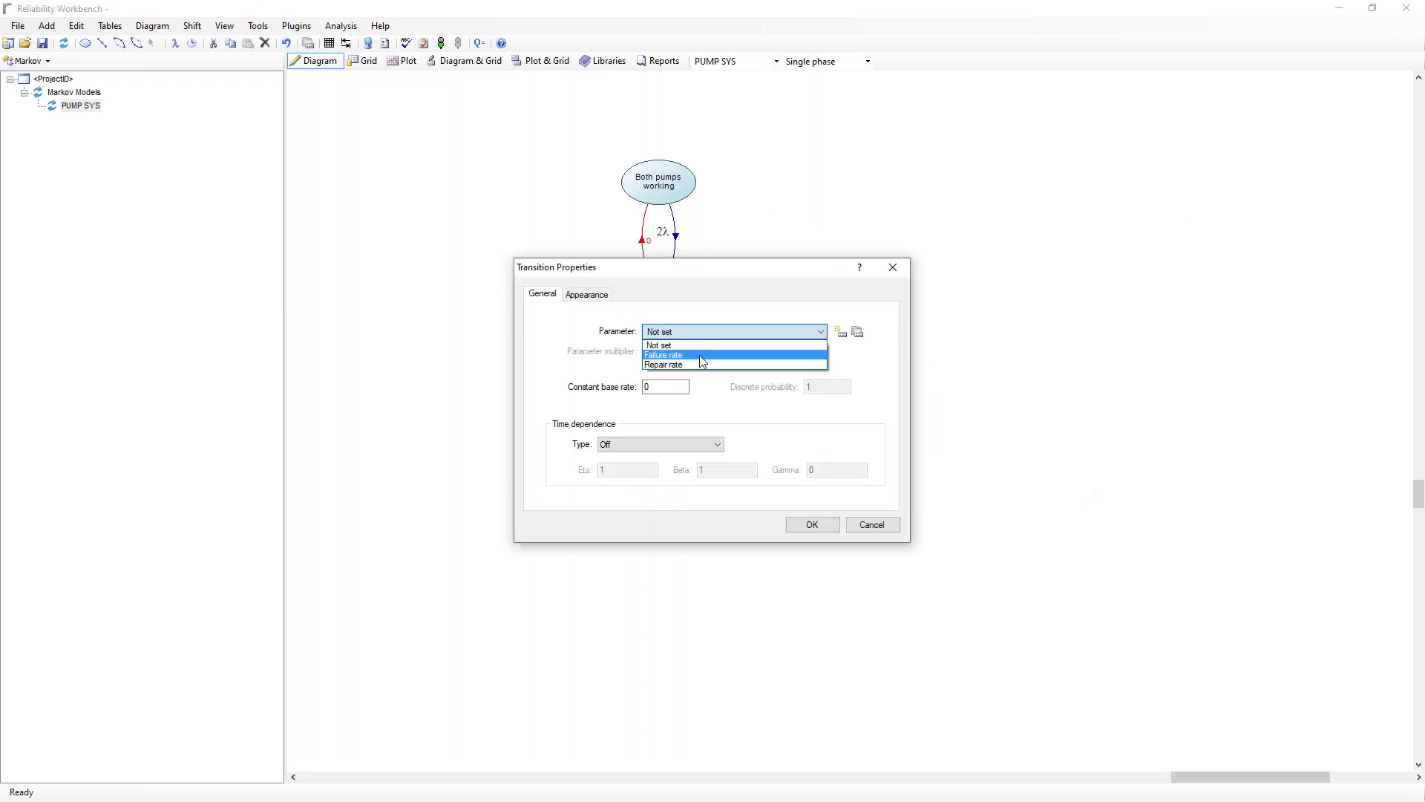
{"action": "left_click", "coordinate": [696, 365]}
{"action": "left_click", "coordinate": [811, 525]}
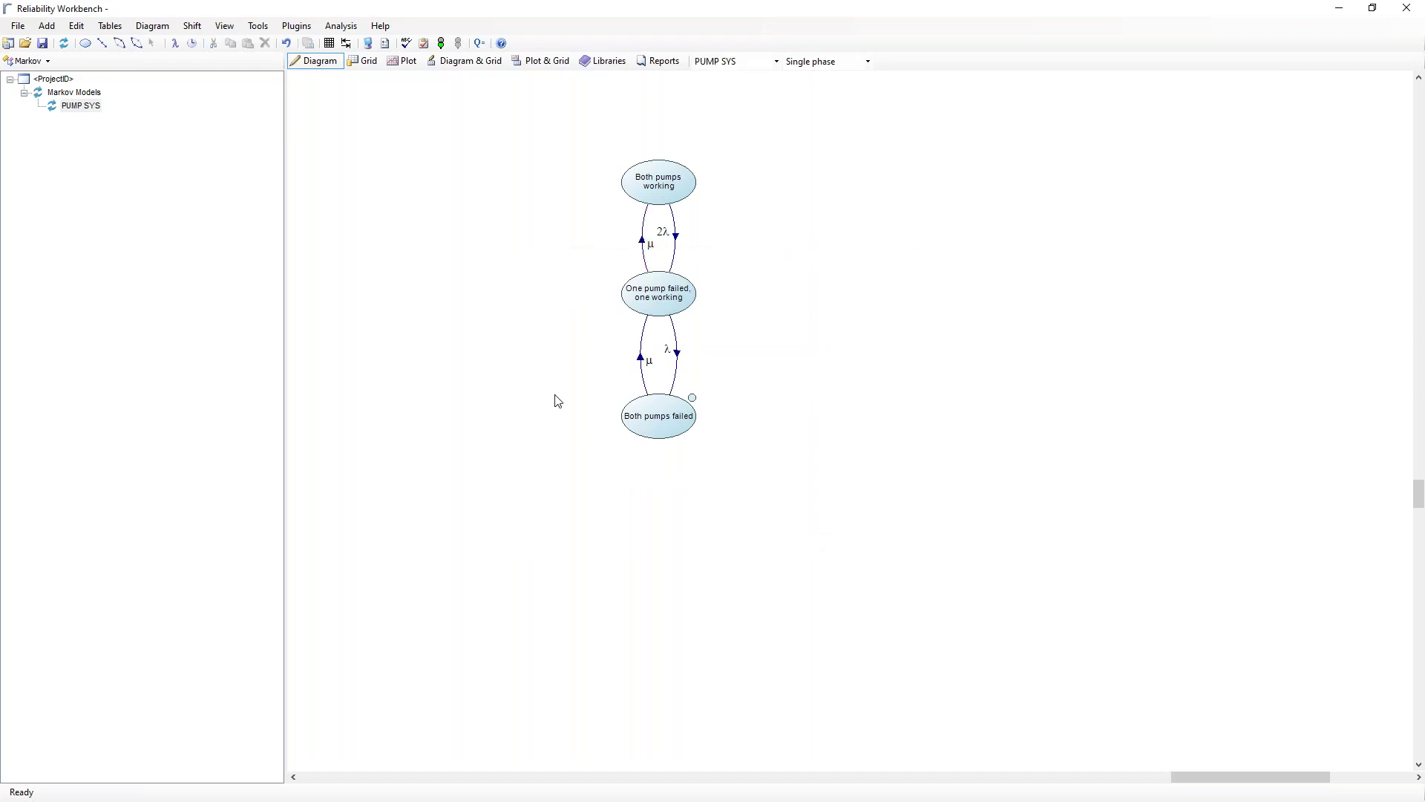
{"action": "left_click", "coordinate": [650, 418]}
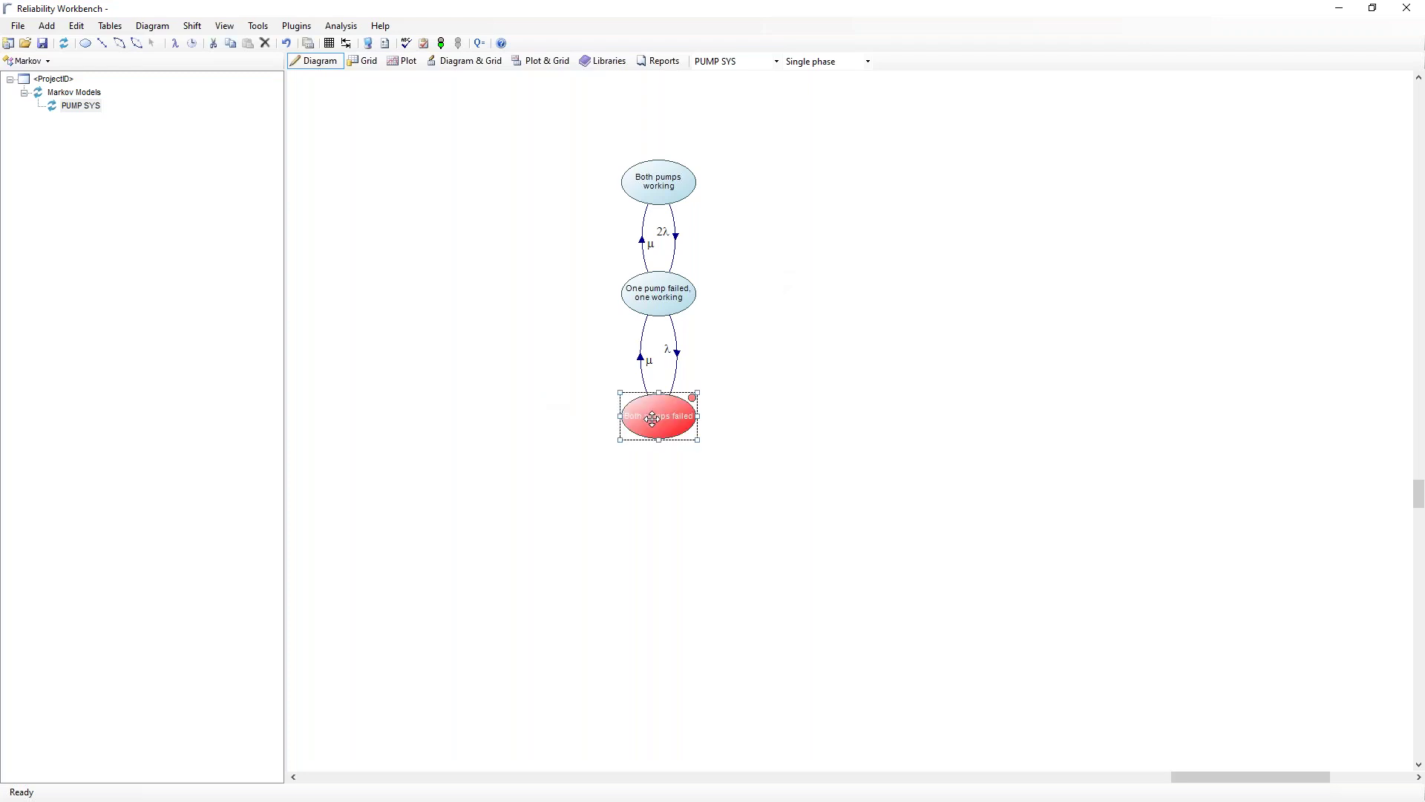
{"action": "left_click", "coordinate": [642, 365]}
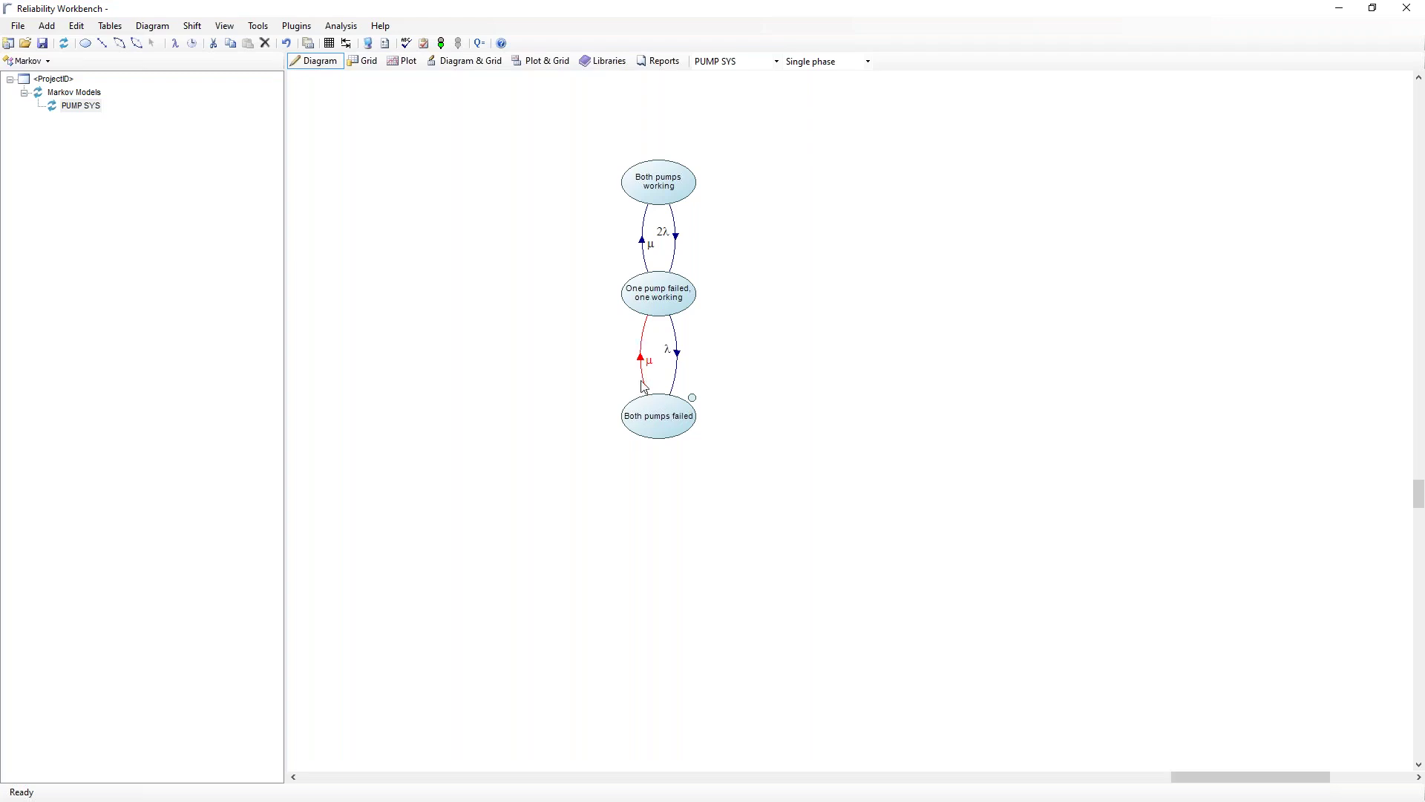
{"action": "left_click", "coordinate": [653, 425]}
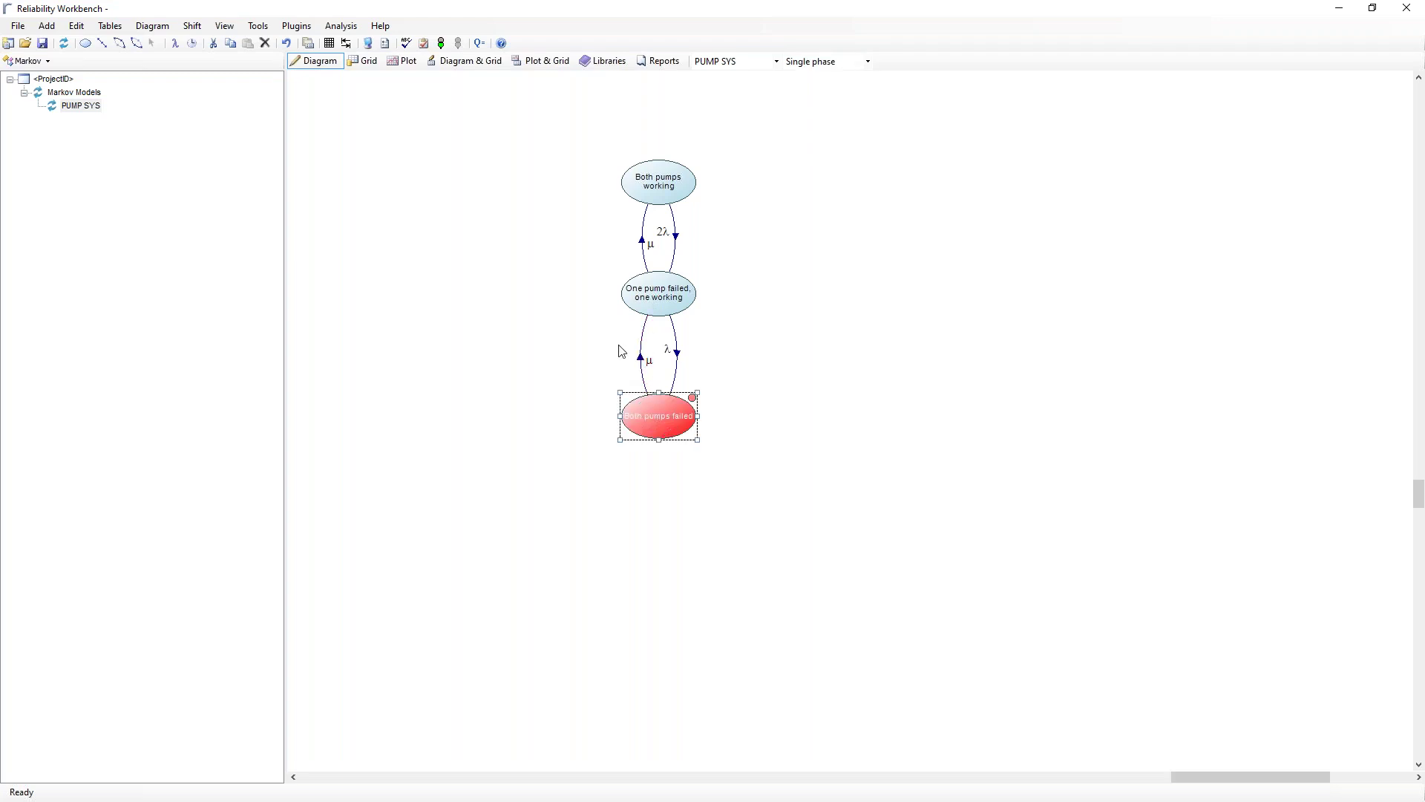
{"action": "left_click", "coordinate": [770, 300]}
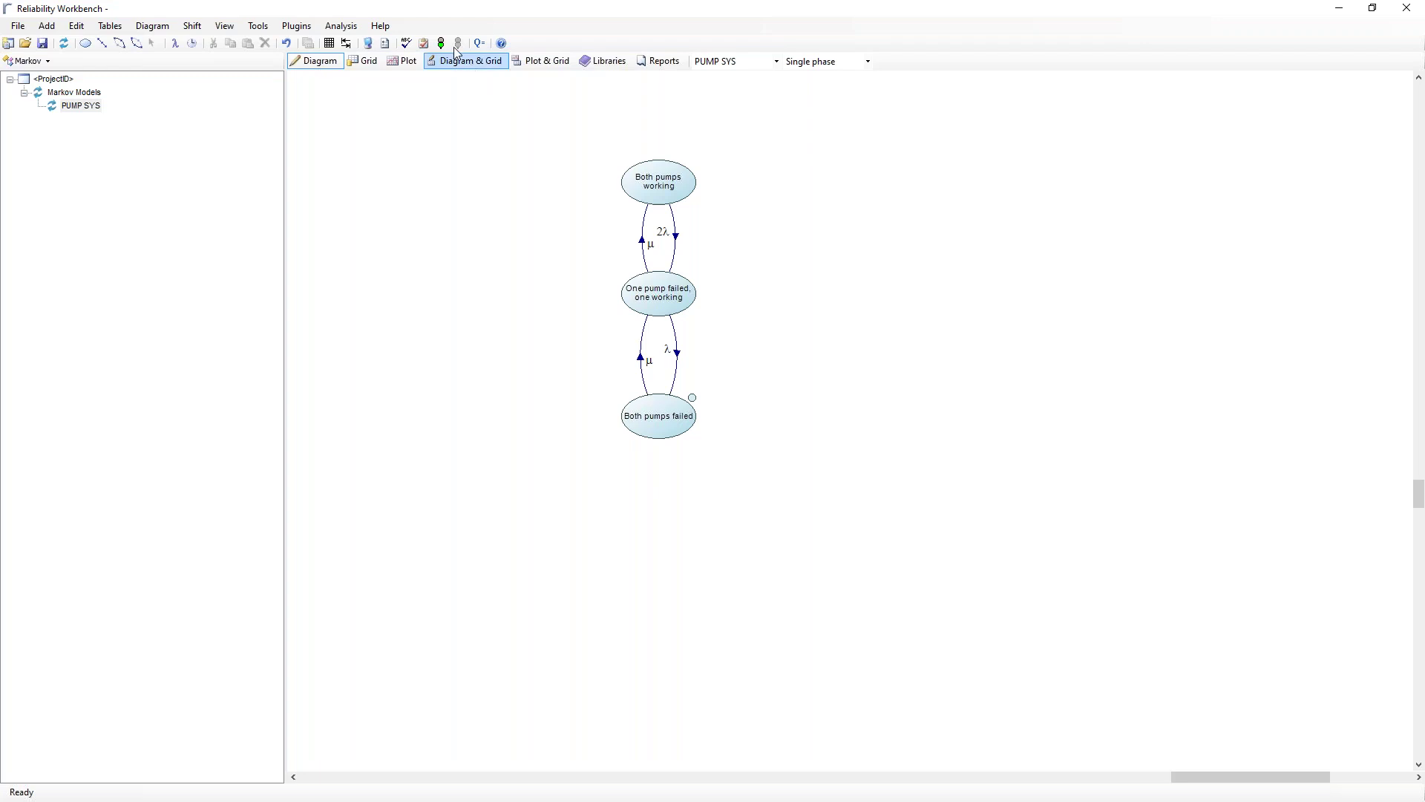
In PUMP SYS's Analysis settings, untick Use RBDFTET lifetime and set Lifetime to 10.
{"action": "double_click", "coordinate": [80, 105]}
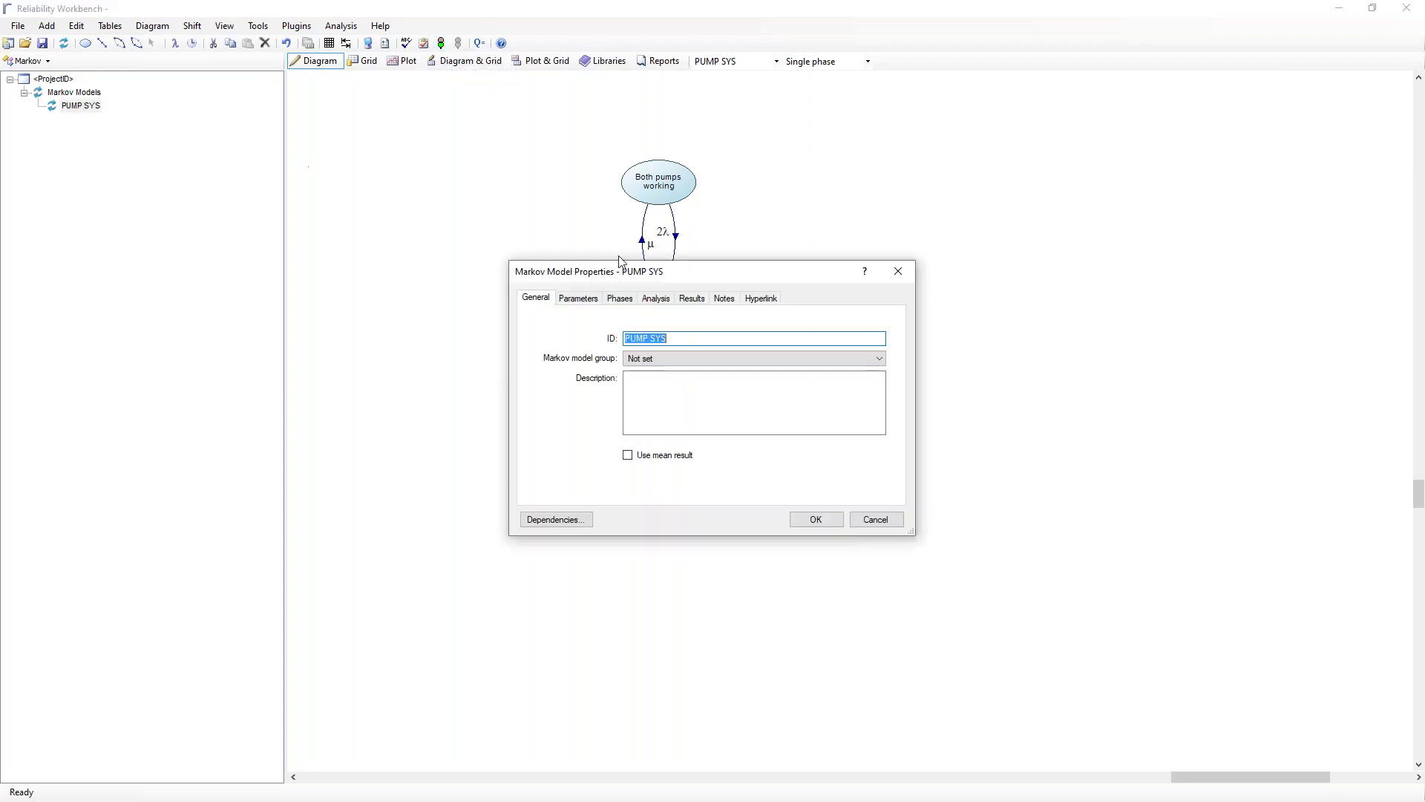
{"action": "left_click", "coordinate": [667, 299]}
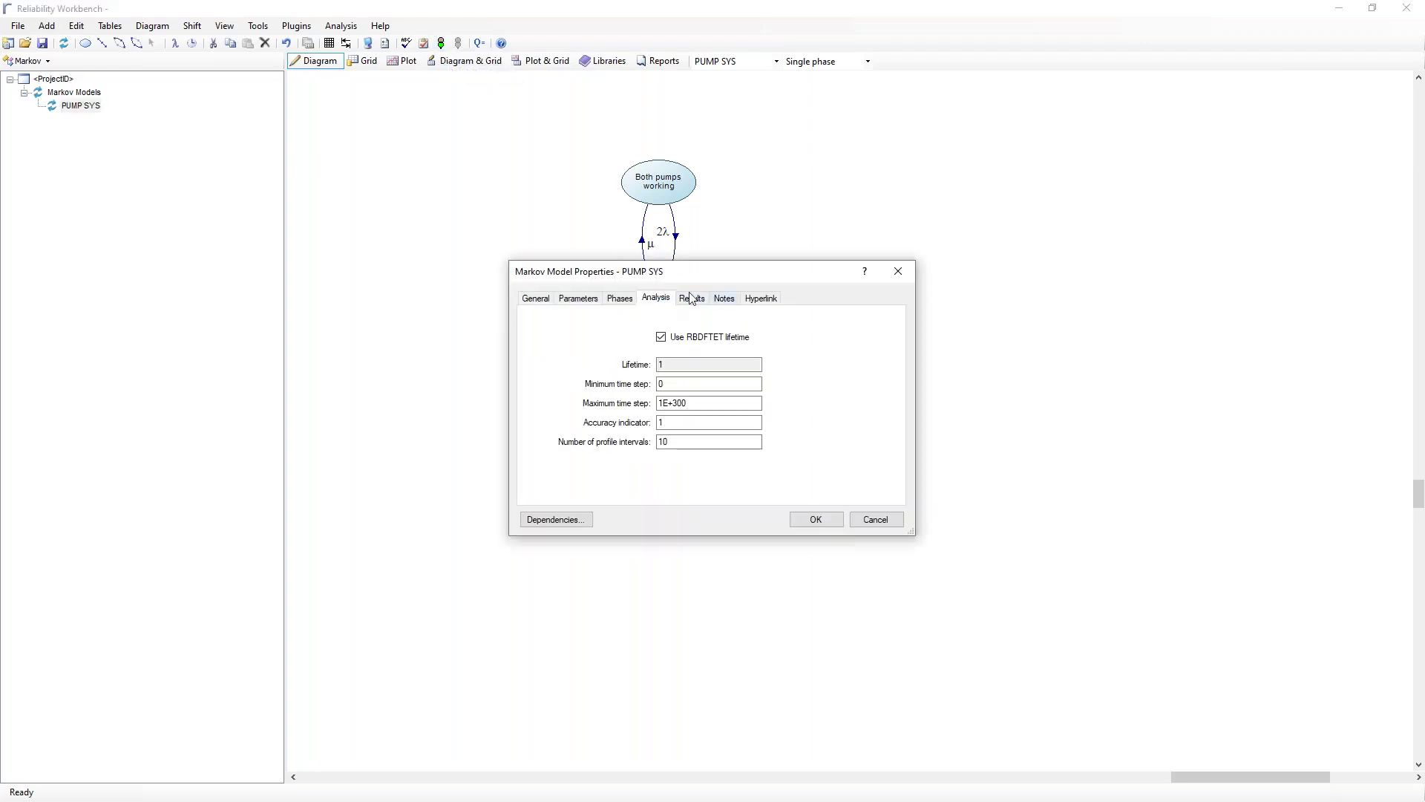
{"action": "left_click", "coordinate": [661, 337]}
{"action": "left_click", "coordinate": [677, 365]}
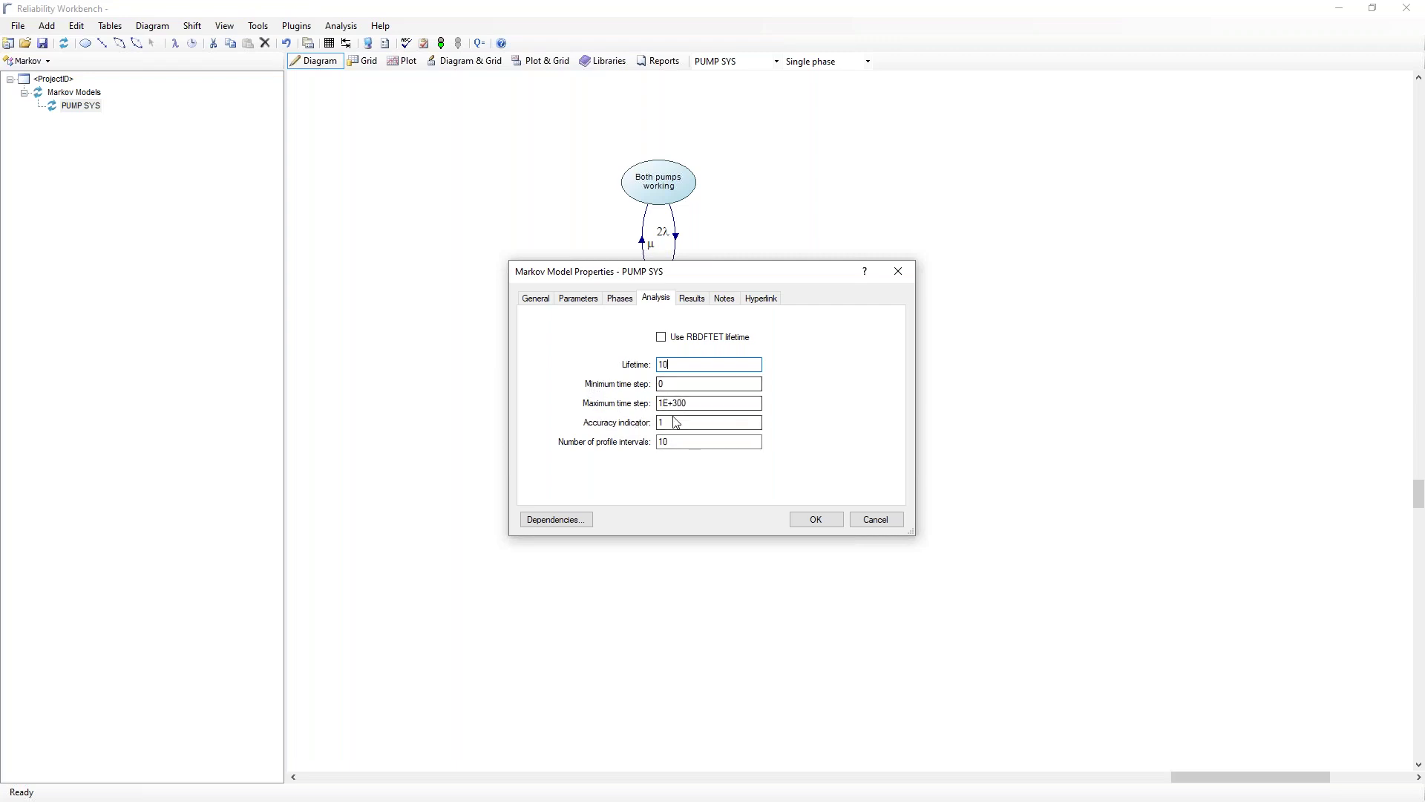
{"action": "left_click", "coordinate": [817, 520]}
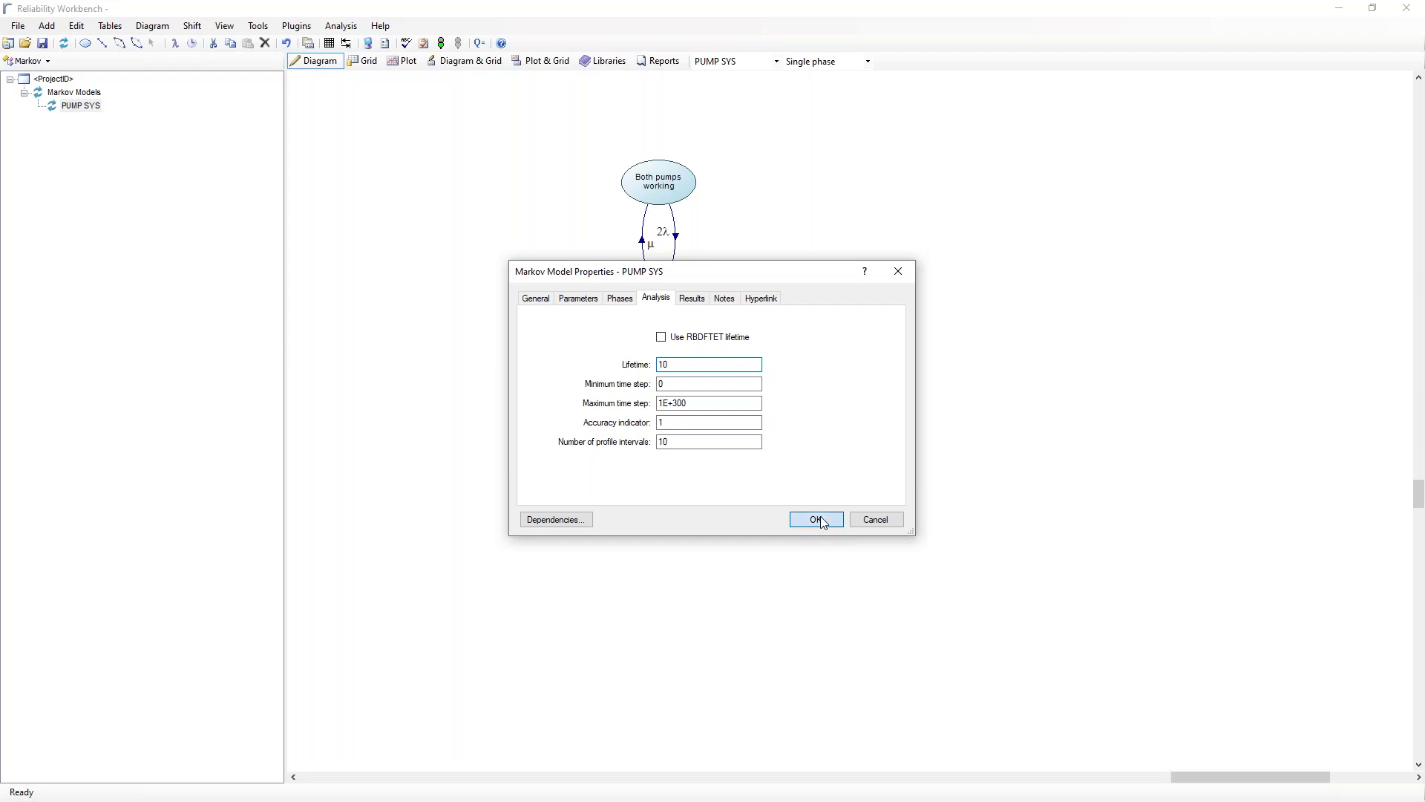
Analyse PUMP SYS and check unavailability 0.0007686 and failure frequency 0.07686 in the results.
{"action": "left_click", "coordinate": [445, 46]}
{"action": "left_click_drag", "start_coordinate": [717, 269], "coordinate": [896, 155]}
{"action": "left_click_drag", "start_coordinate": [1136, 415], "coordinate": [1193, 611]}
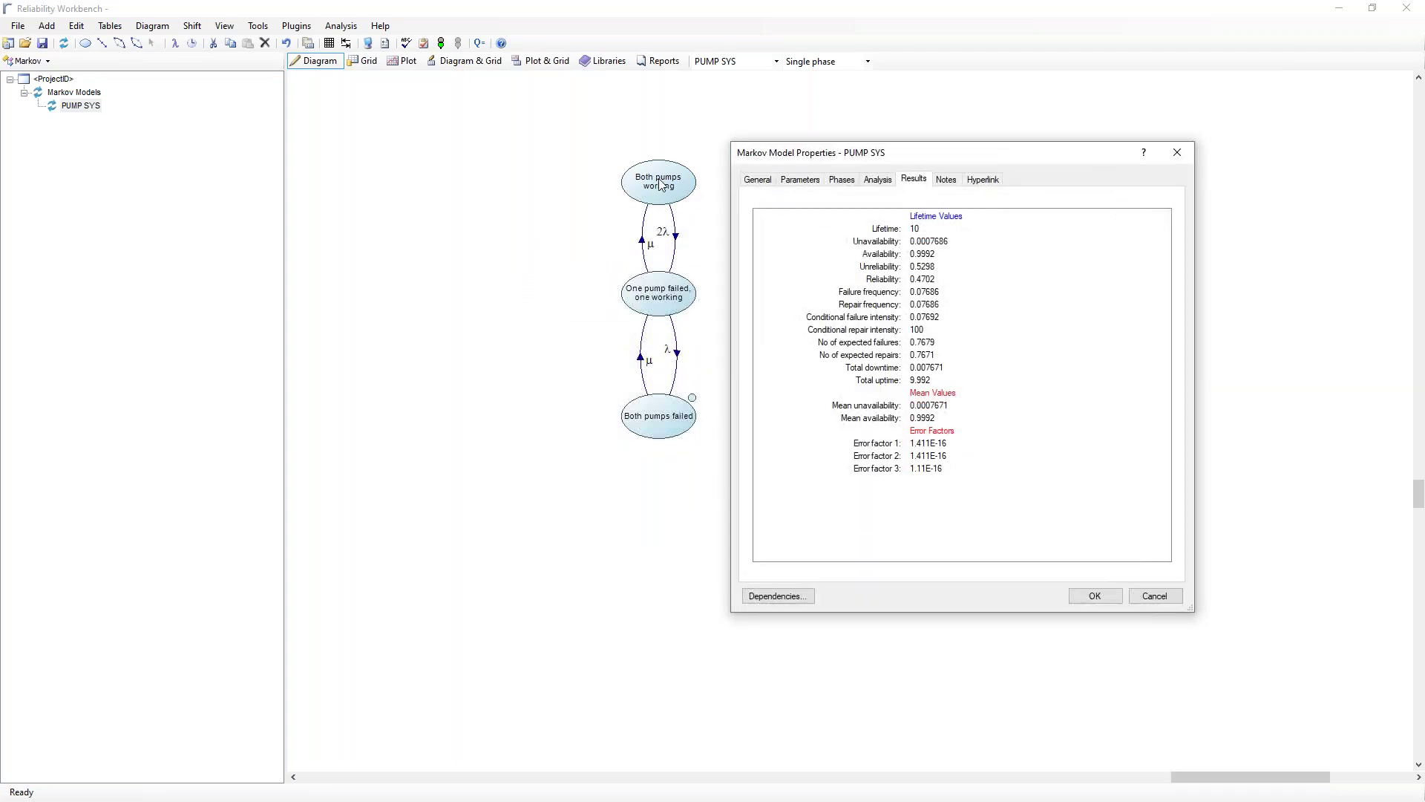
{"action": "left_click", "coordinate": [939, 244]}
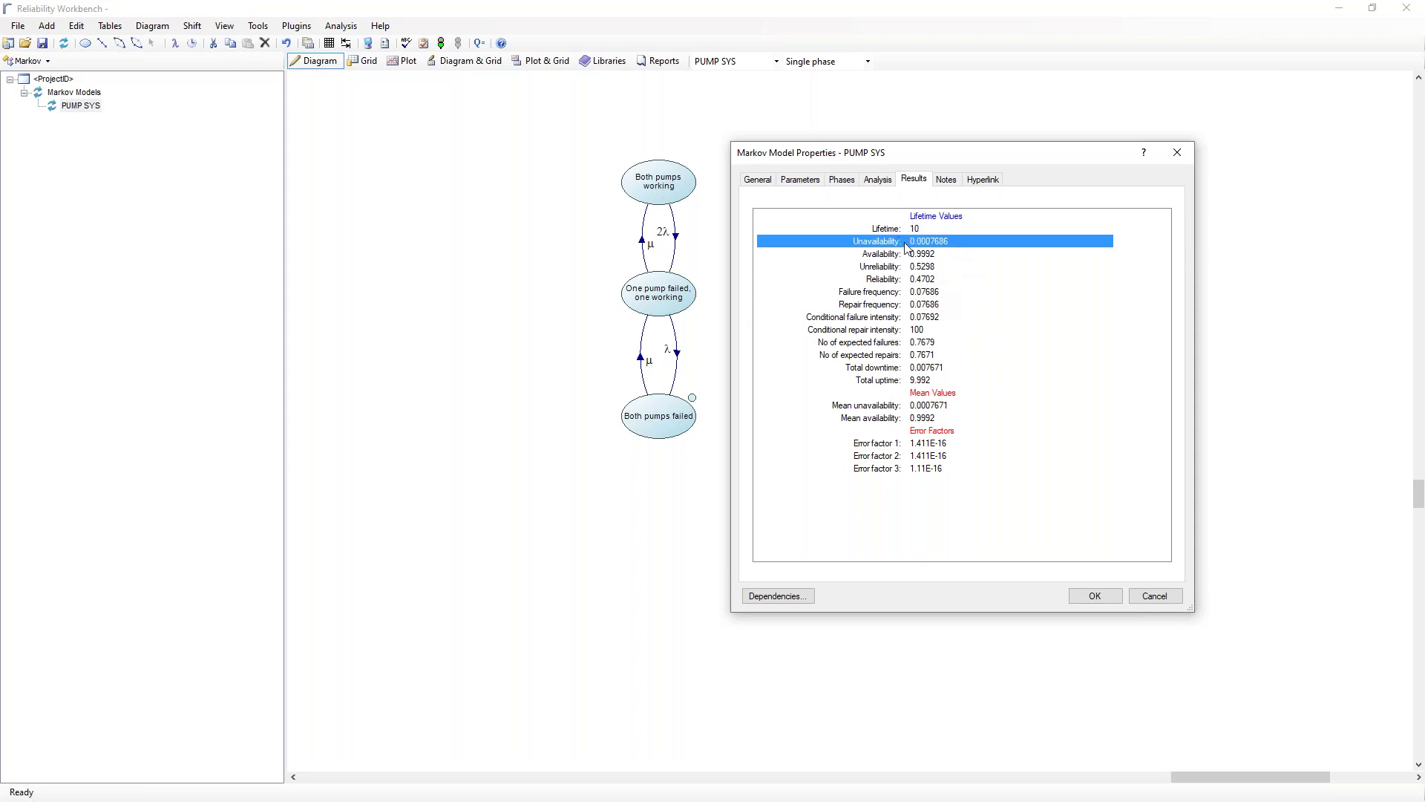
{"action": "left_click", "coordinate": [930, 405]}
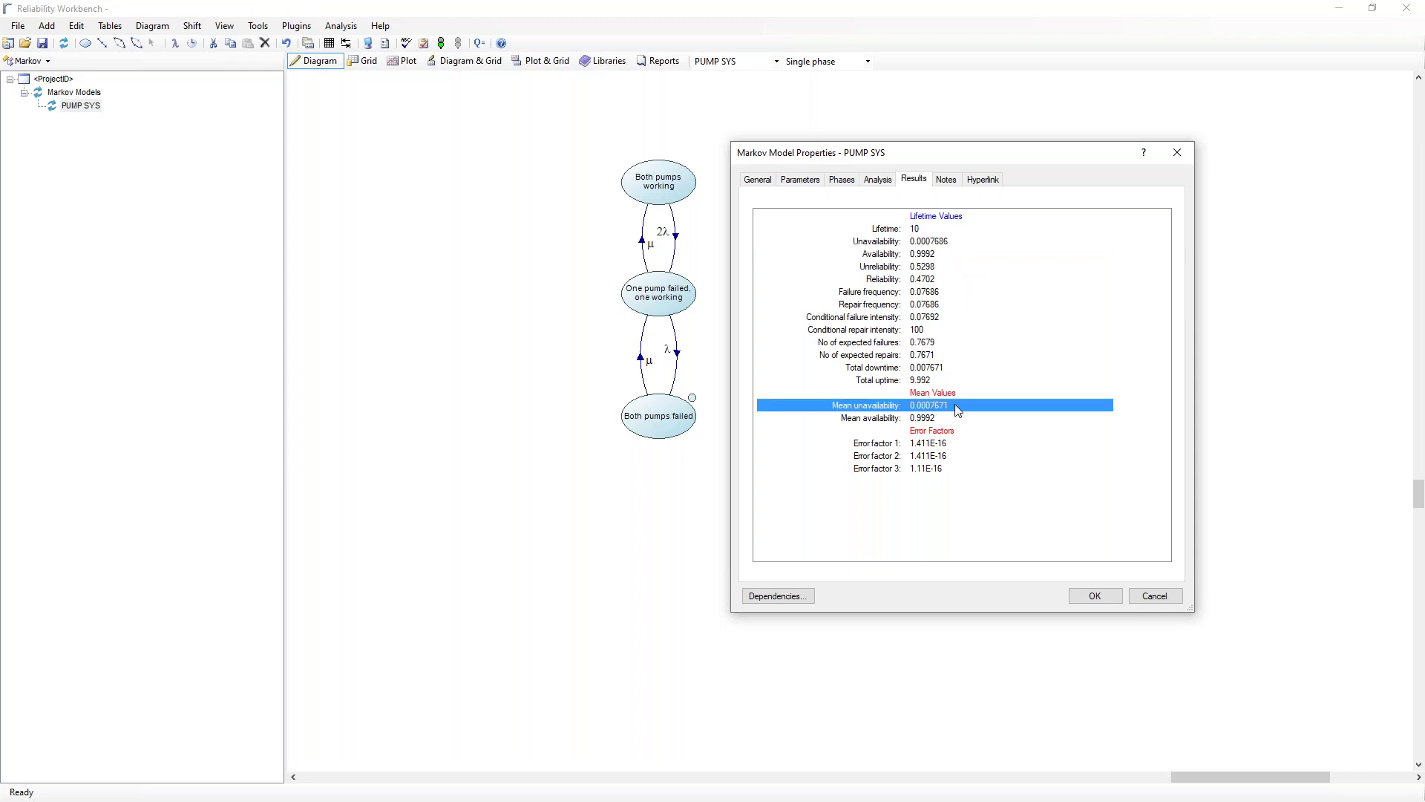
{"action": "left_click", "coordinate": [925, 295]}
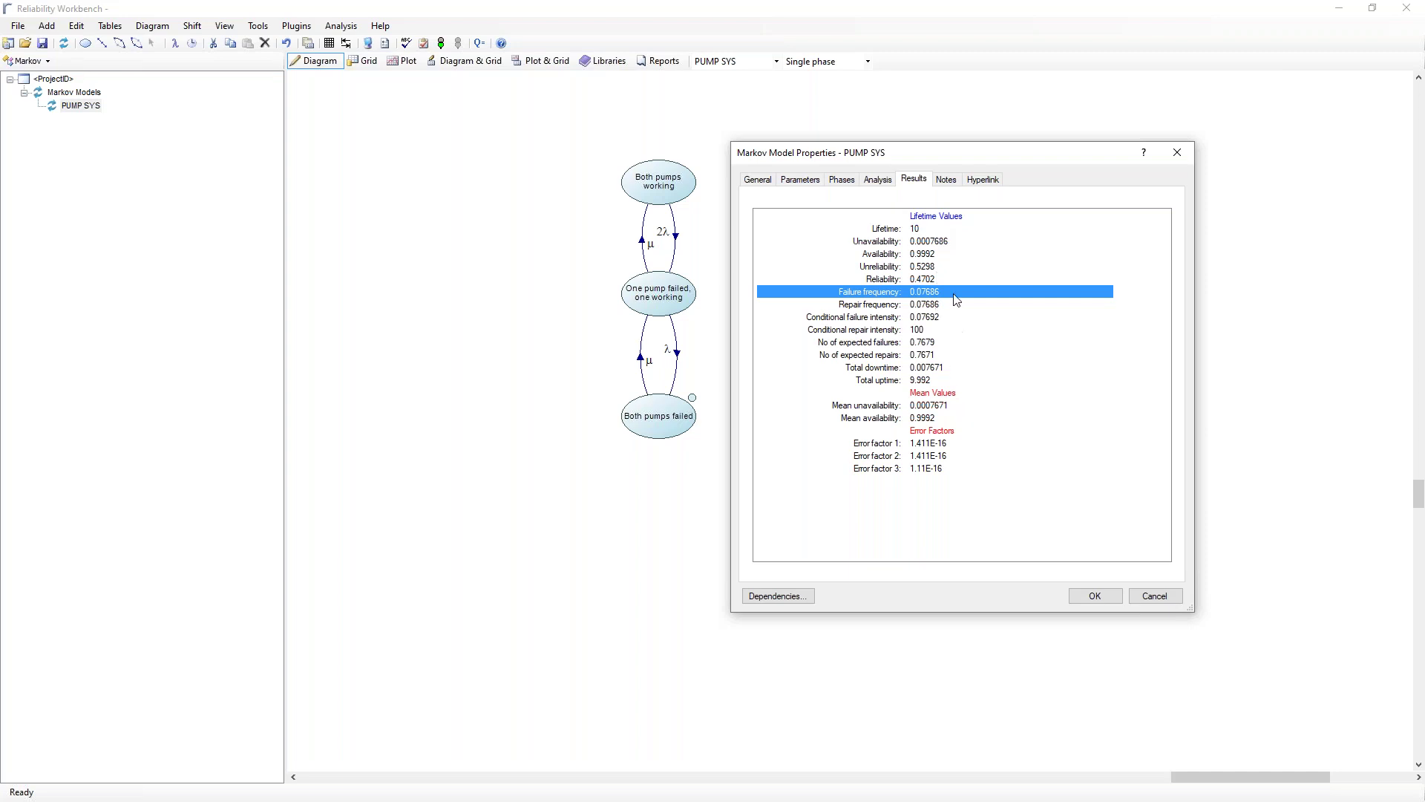
{"action": "left_click", "coordinate": [943, 244]}
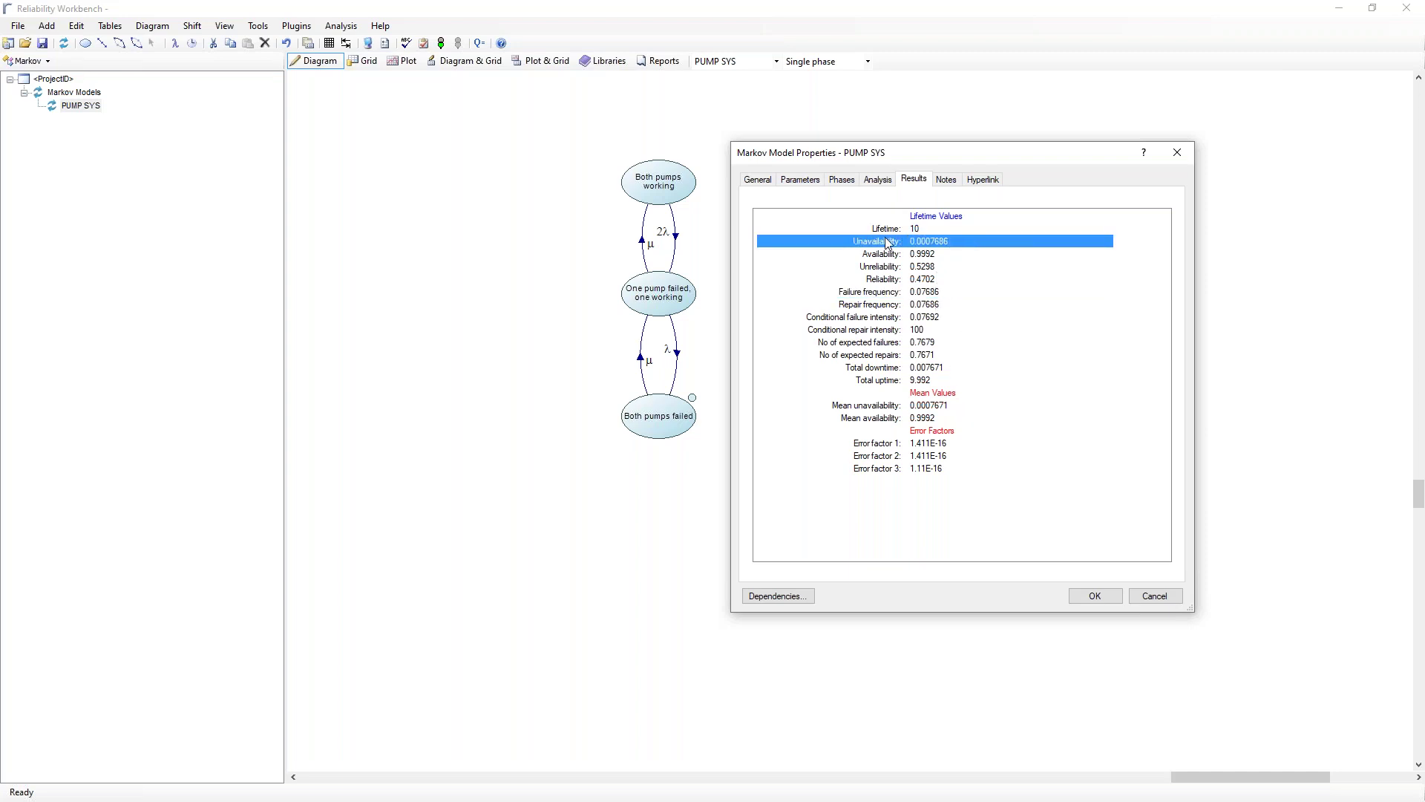
{"action": "left_click", "coordinate": [930, 294]}
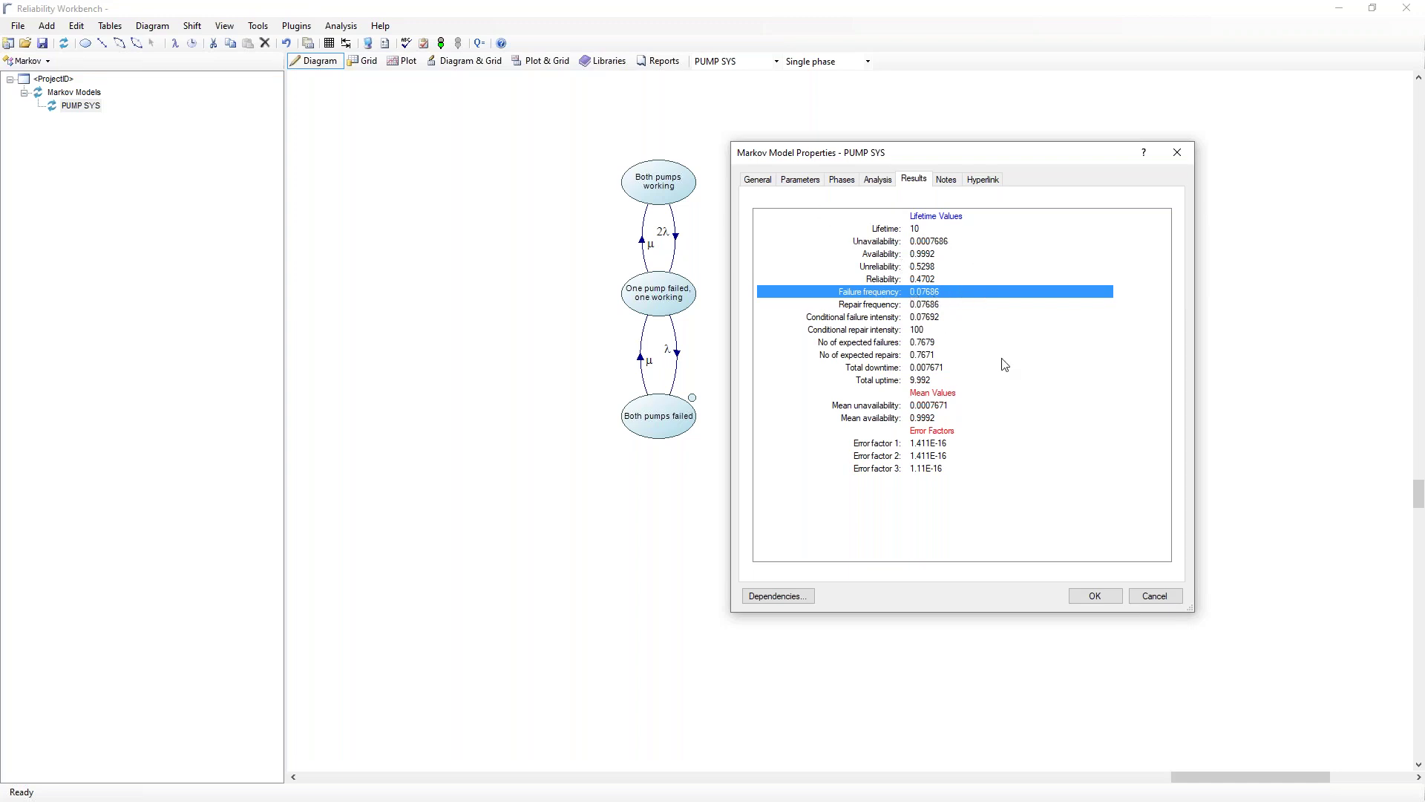
{"action": "left_click", "coordinate": [1095, 596]}
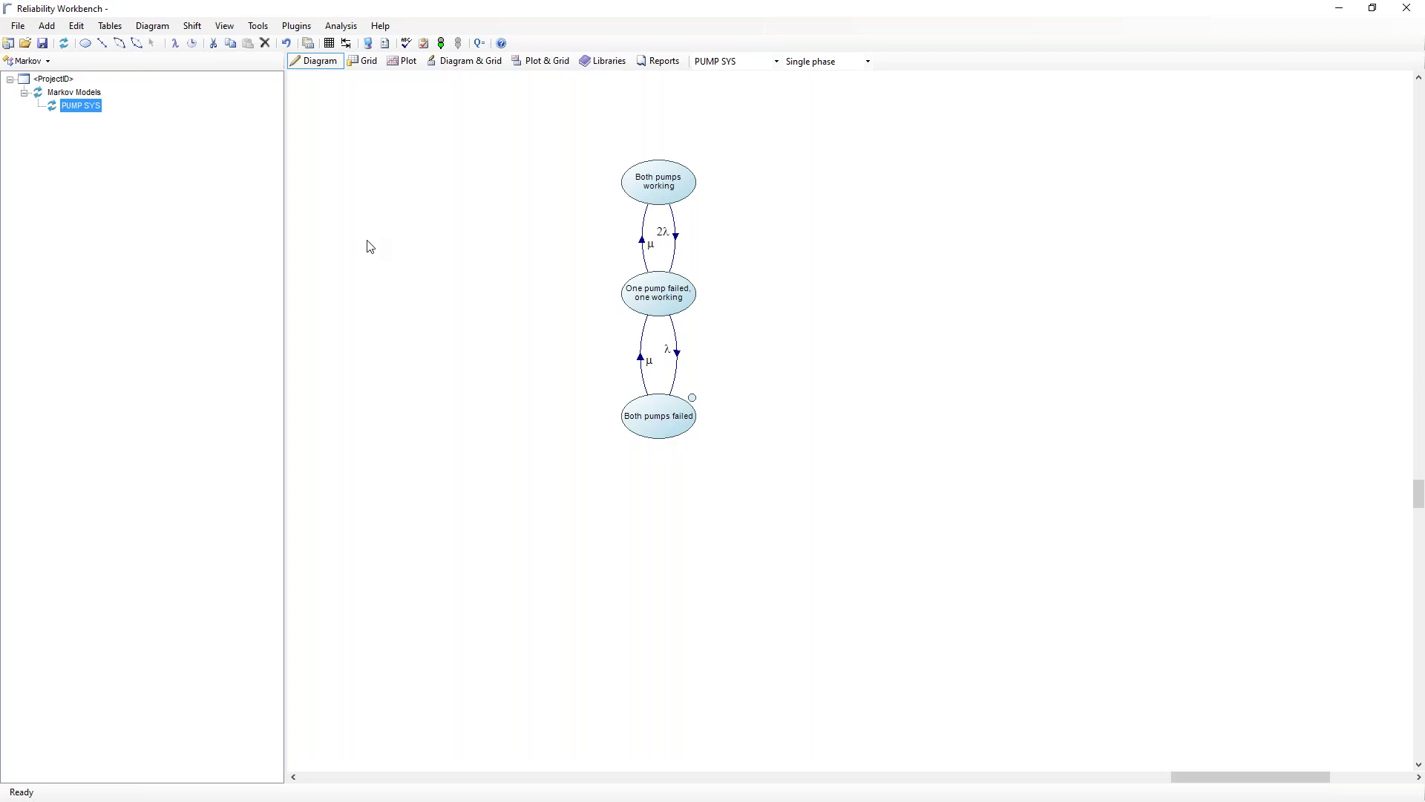
Switch to the Fault tree module and look over the PUMP1 and PUMP2 failure branches.
{"action": "left_click", "coordinate": [43, 63]}
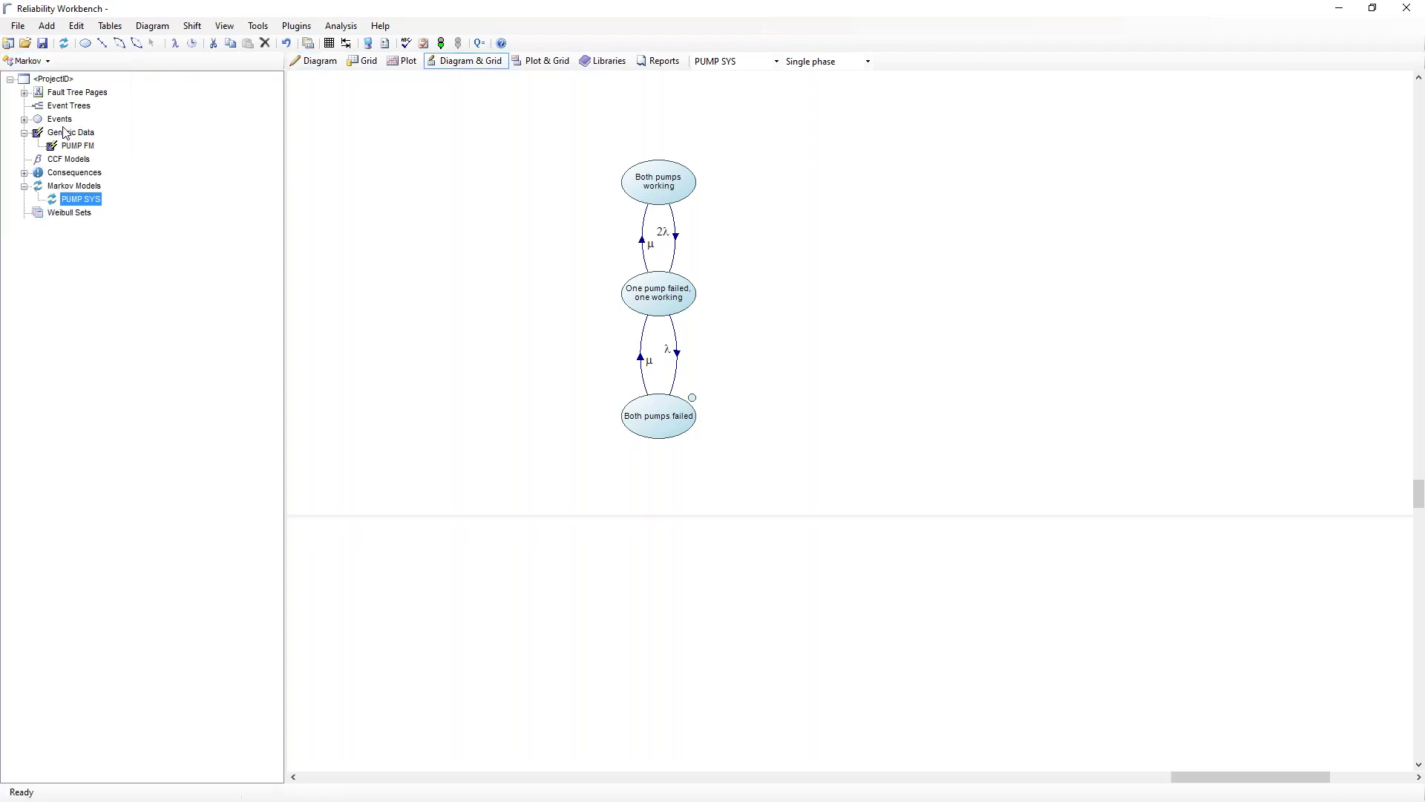
{"action": "left_click", "coordinate": [62, 127]}
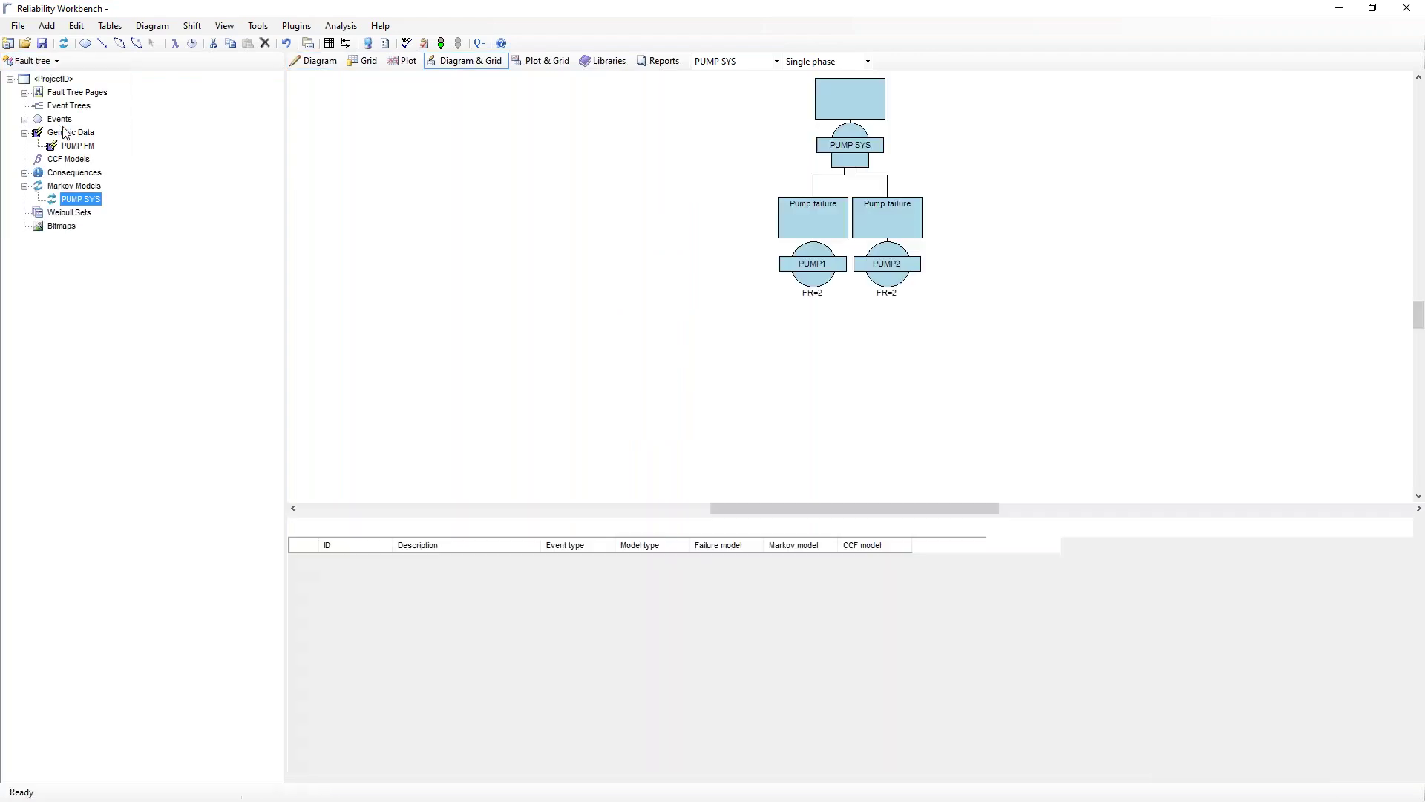
{"action": "left_click", "coordinate": [821, 245]}
{"action": "left_click", "coordinate": [907, 250]}
{"action": "left_click", "coordinate": [816, 247]}
{"action": "left_click", "coordinate": [919, 245]}
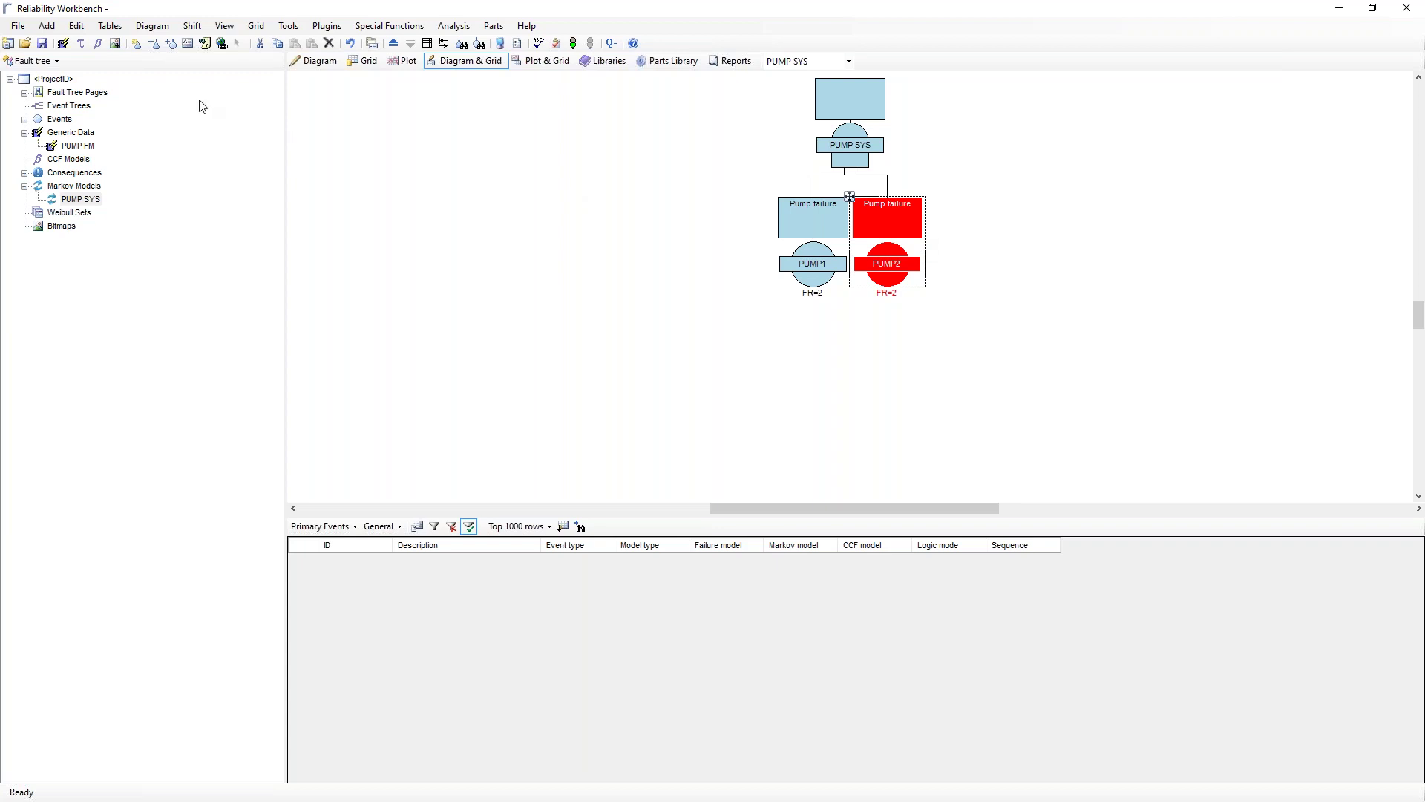
Create new top gate TP1 and place basic event EV1 beneath it.
{"action": "left_click", "coordinate": [138, 46]}
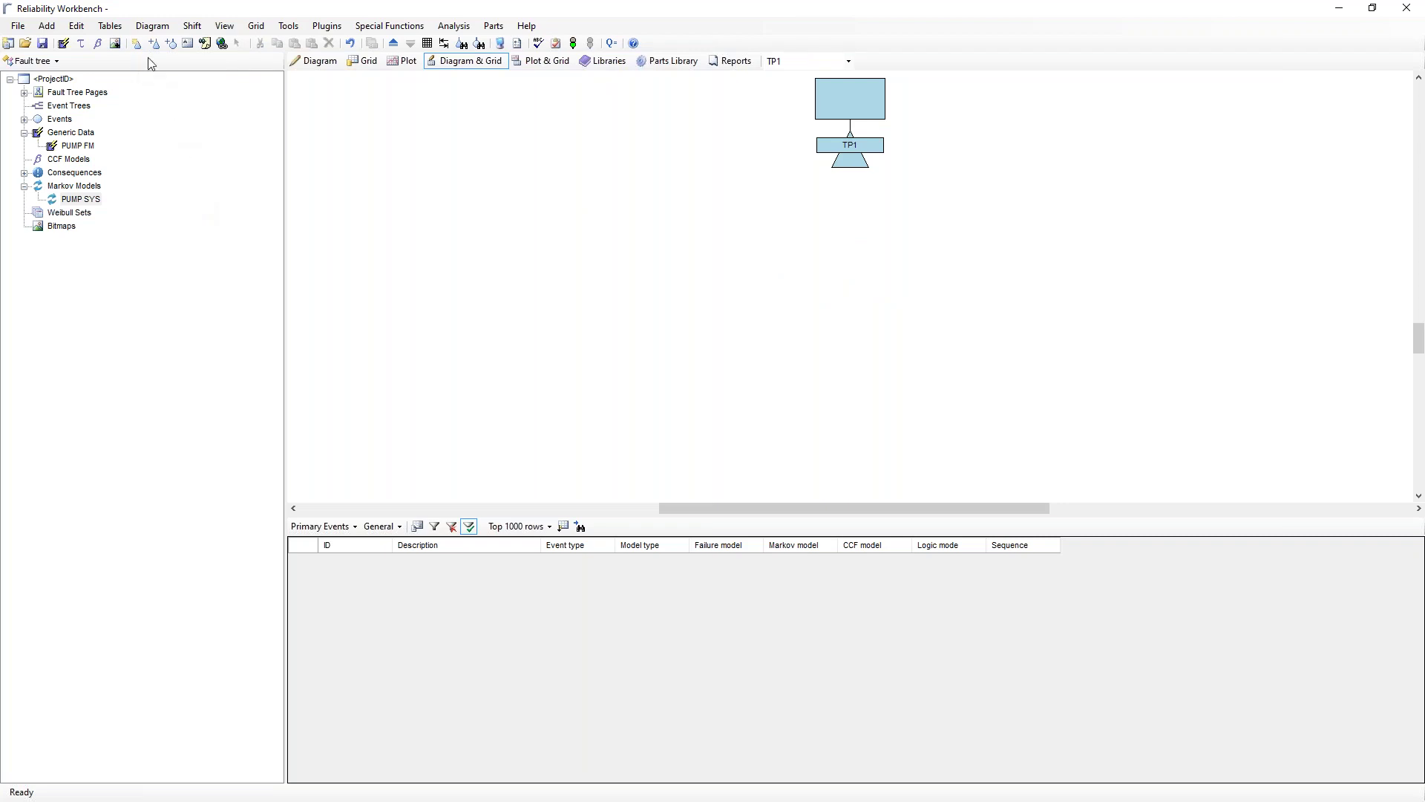
{"action": "left_click", "coordinate": [24, 92]}
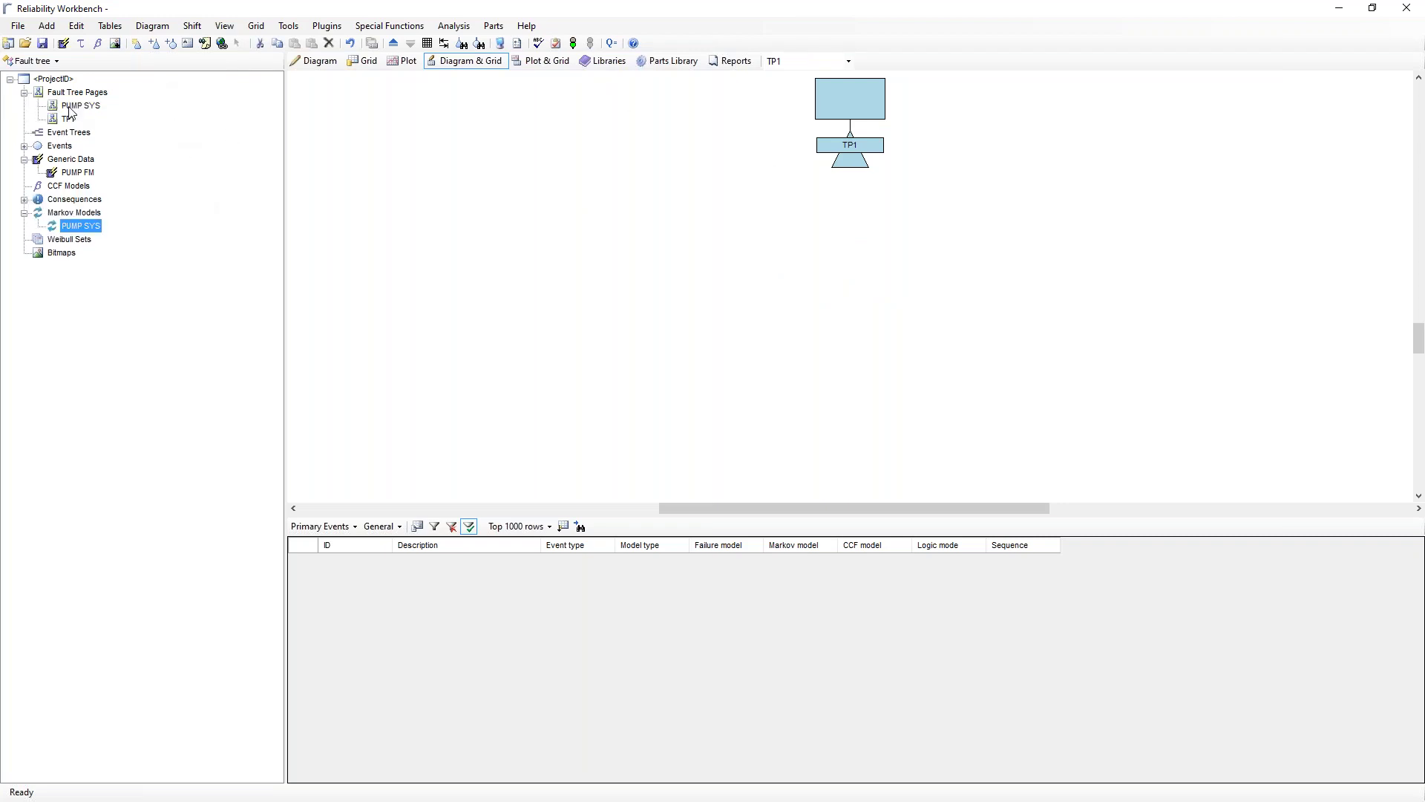
{"action": "left_click", "coordinate": [171, 43]}
{"action": "left_click", "coordinate": [846, 130]}
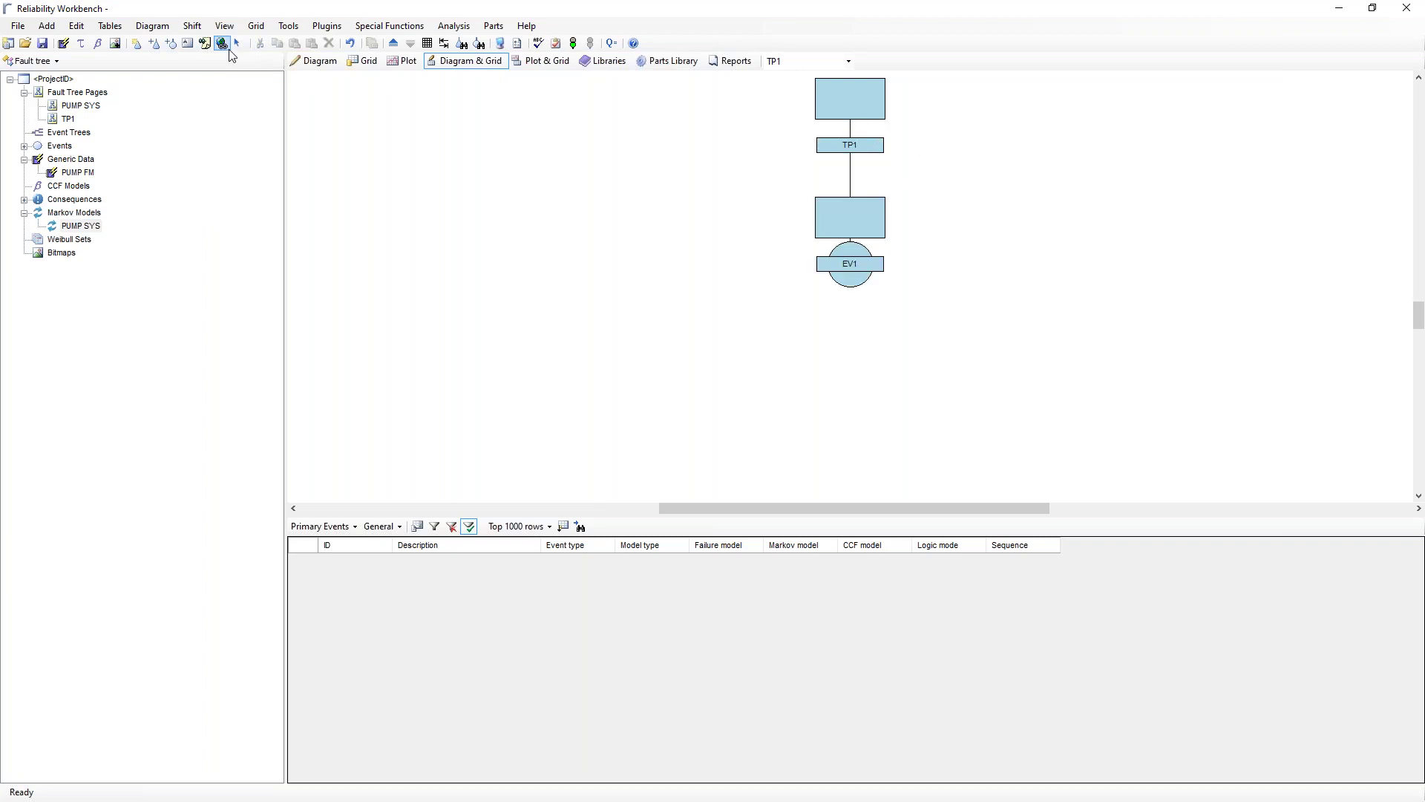
Make EV1 use the PUMP SYS Markov model, giving Q=0.00076864.
{"action": "double_click", "coordinate": [857, 248]}
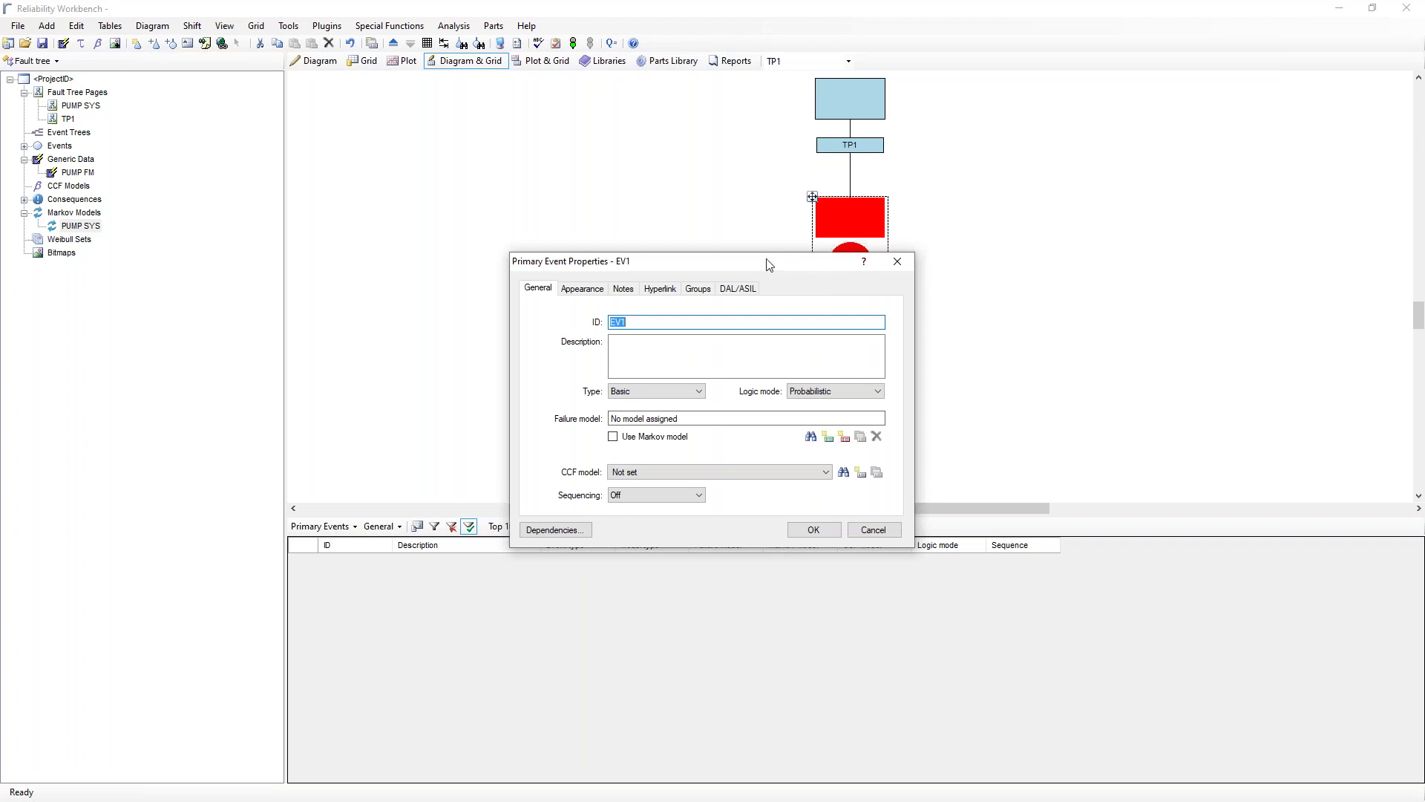
{"action": "left_click_drag", "start_coordinate": [732, 259], "coordinate": [536, 185]}
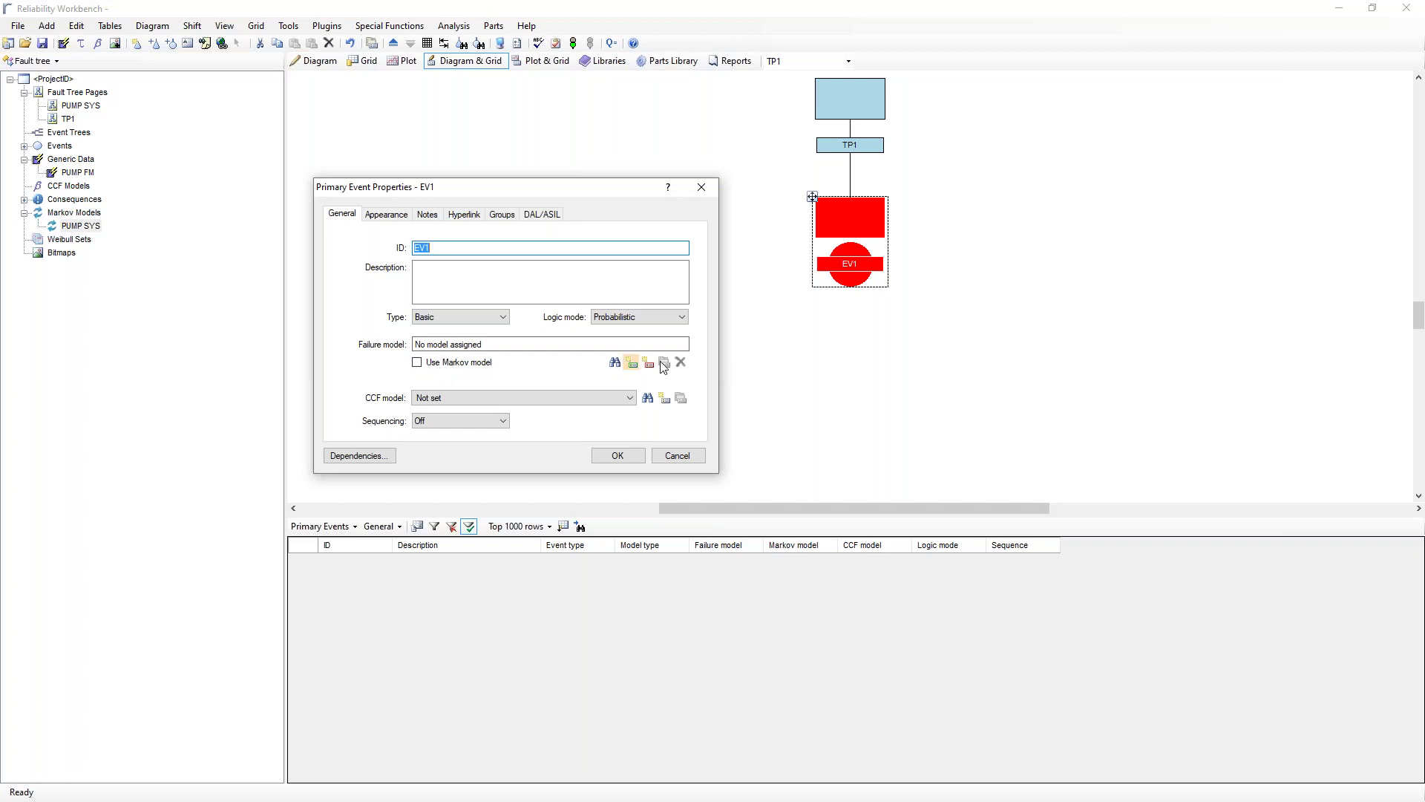
{"action": "left_click", "coordinate": [418, 363]}
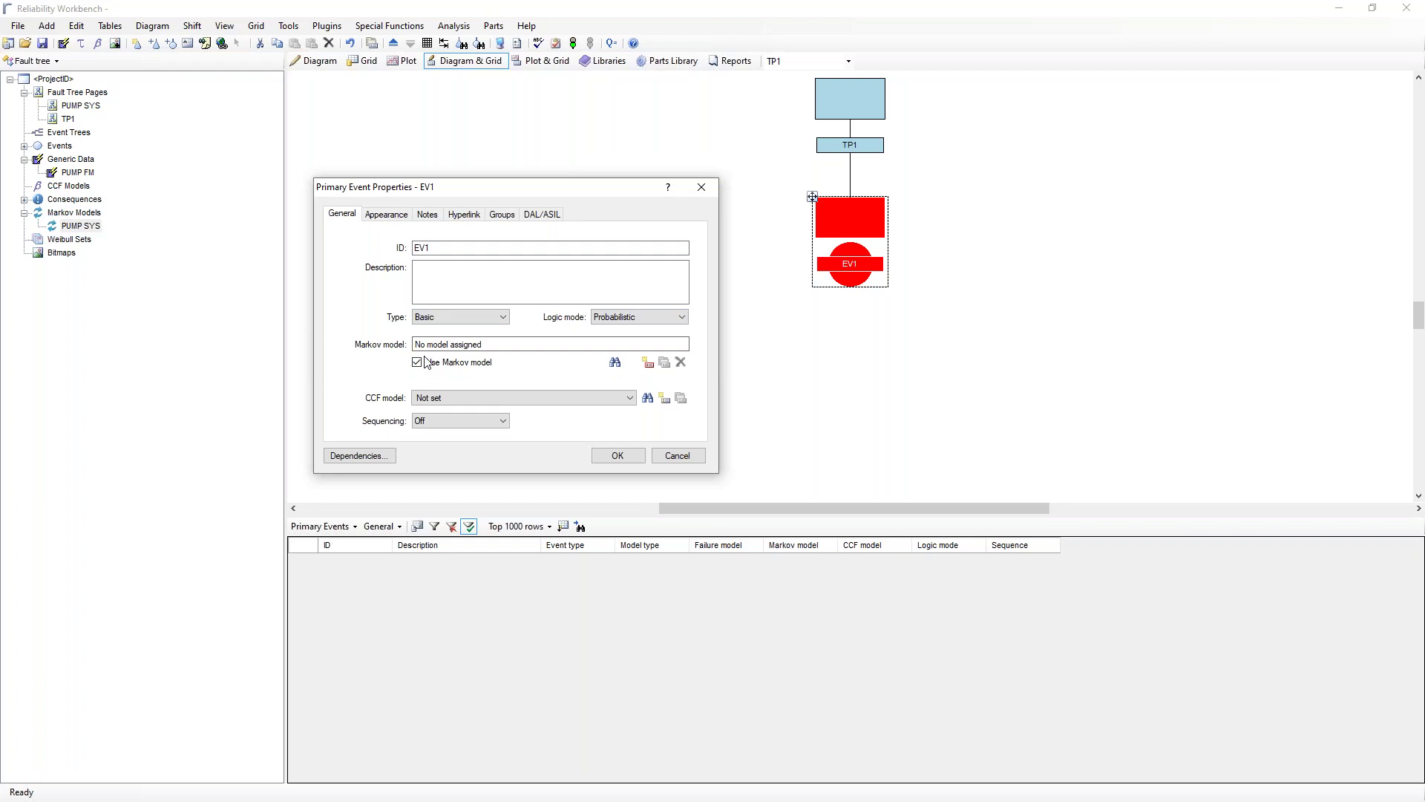
{"action": "left_click", "coordinate": [615, 363]}
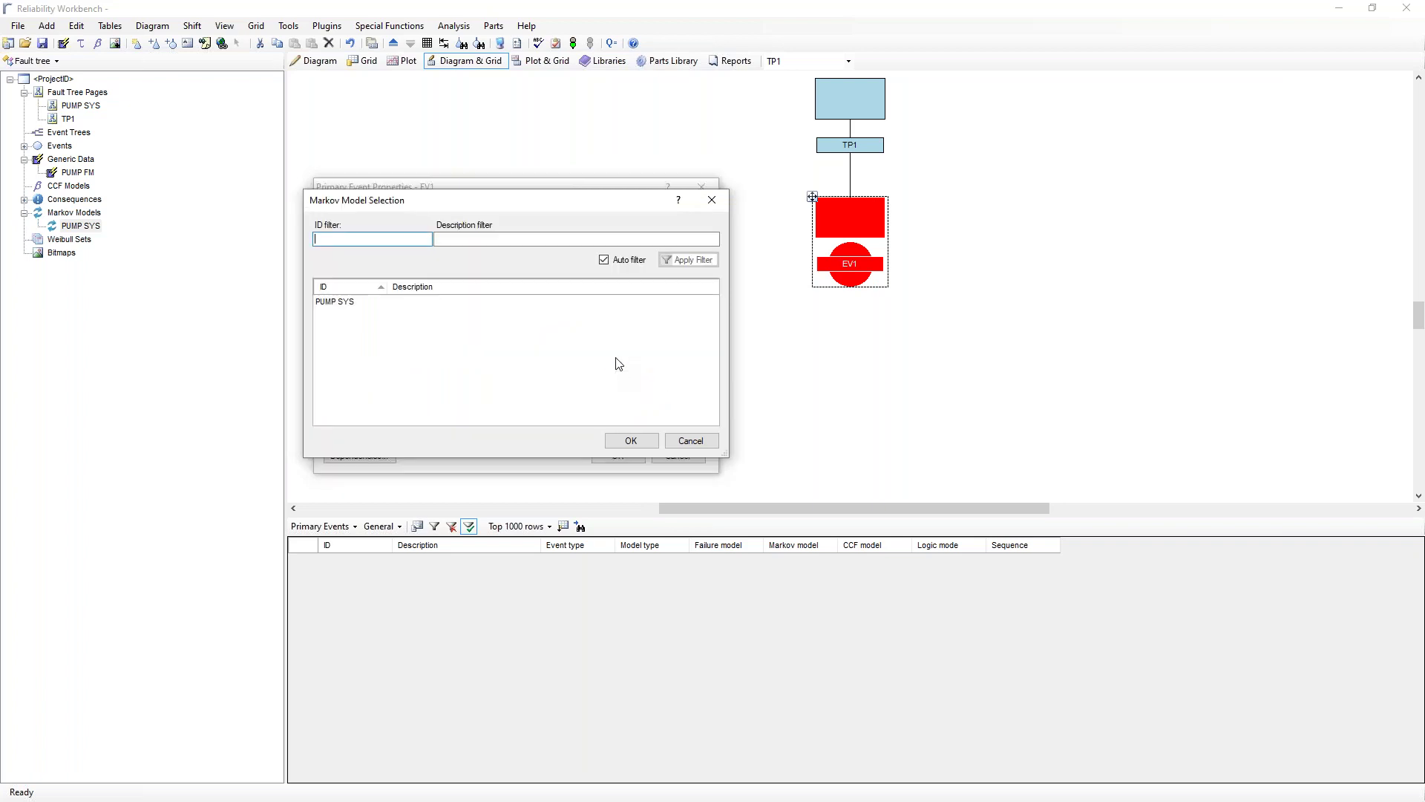
{"action": "left_click", "coordinate": [343, 309]}
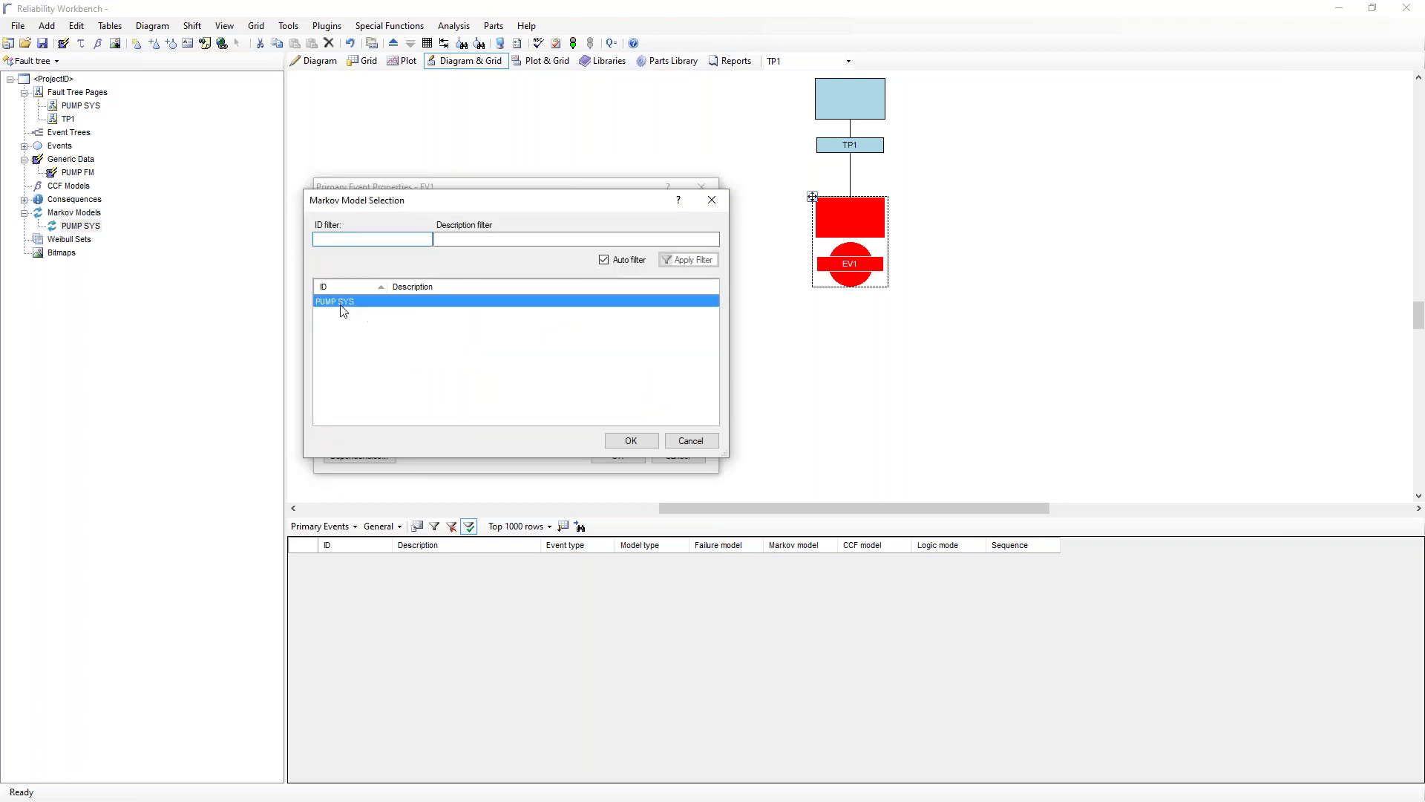
{"action": "left_click", "coordinate": [631, 441]}
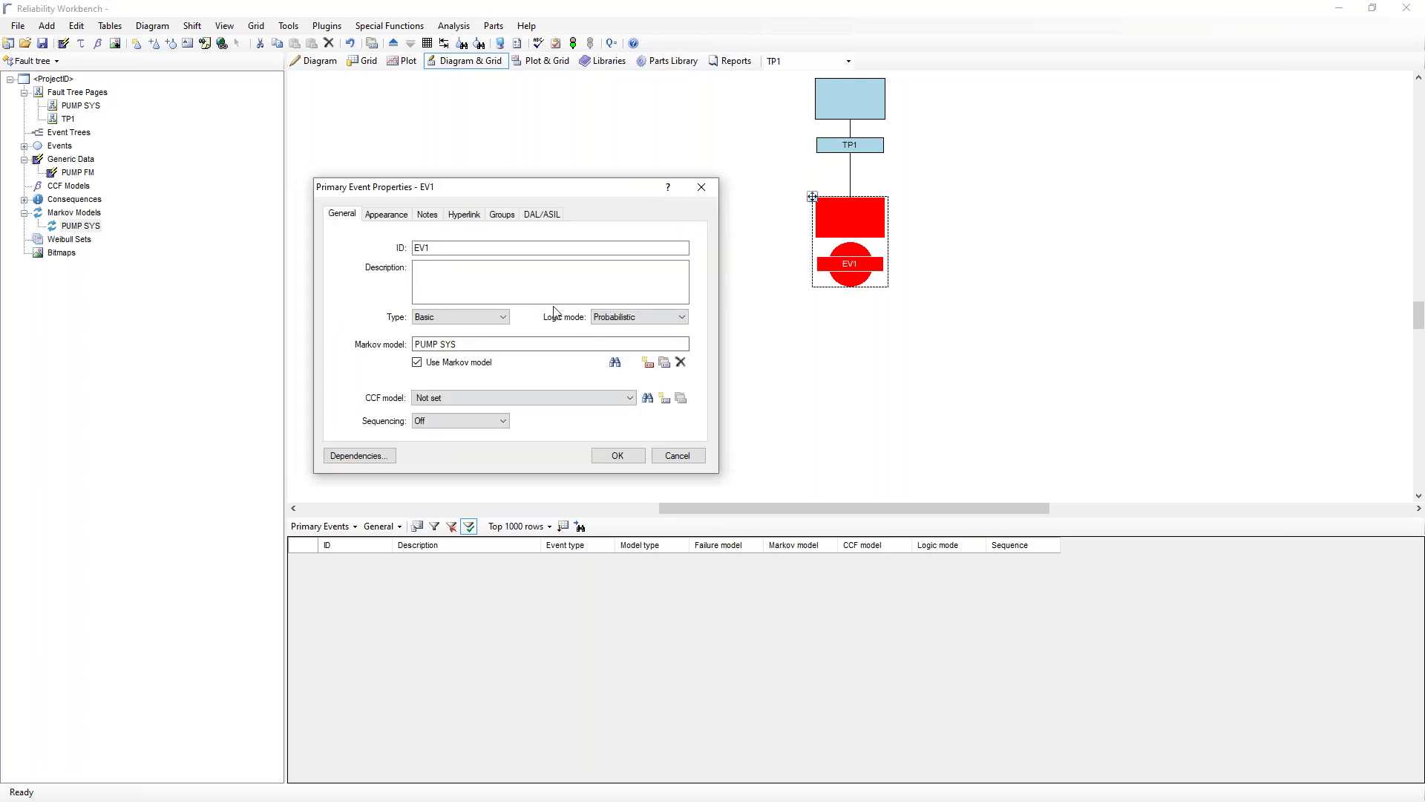
{"action": "left_click", "coordinate": [617, 456]}
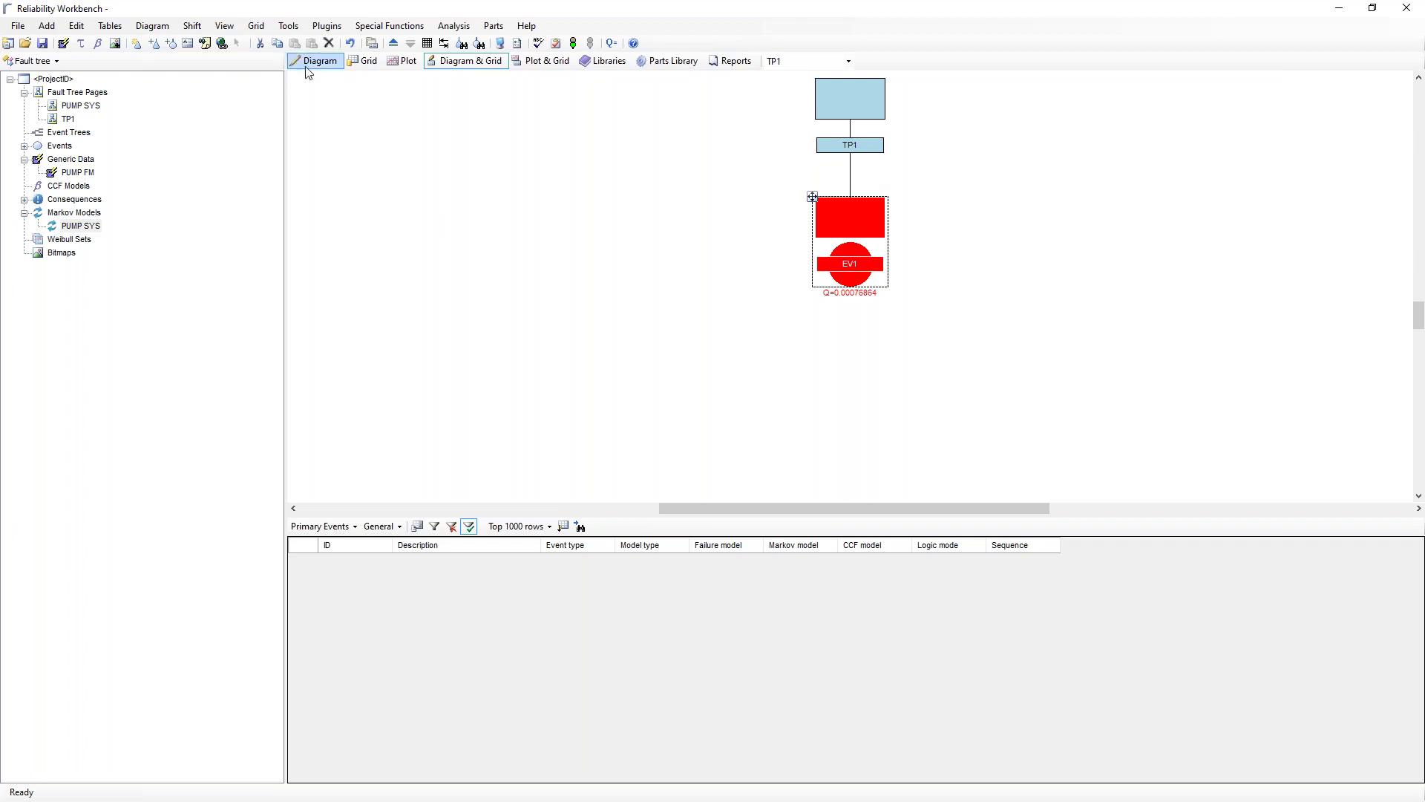
Set the system lifetime to 10, then analyse TP1 to get Q=0.0007686.
{"action": "left_click", "coordinate": [518, 43]}
{"action": "left_click", "coordinate": [647, 254]}
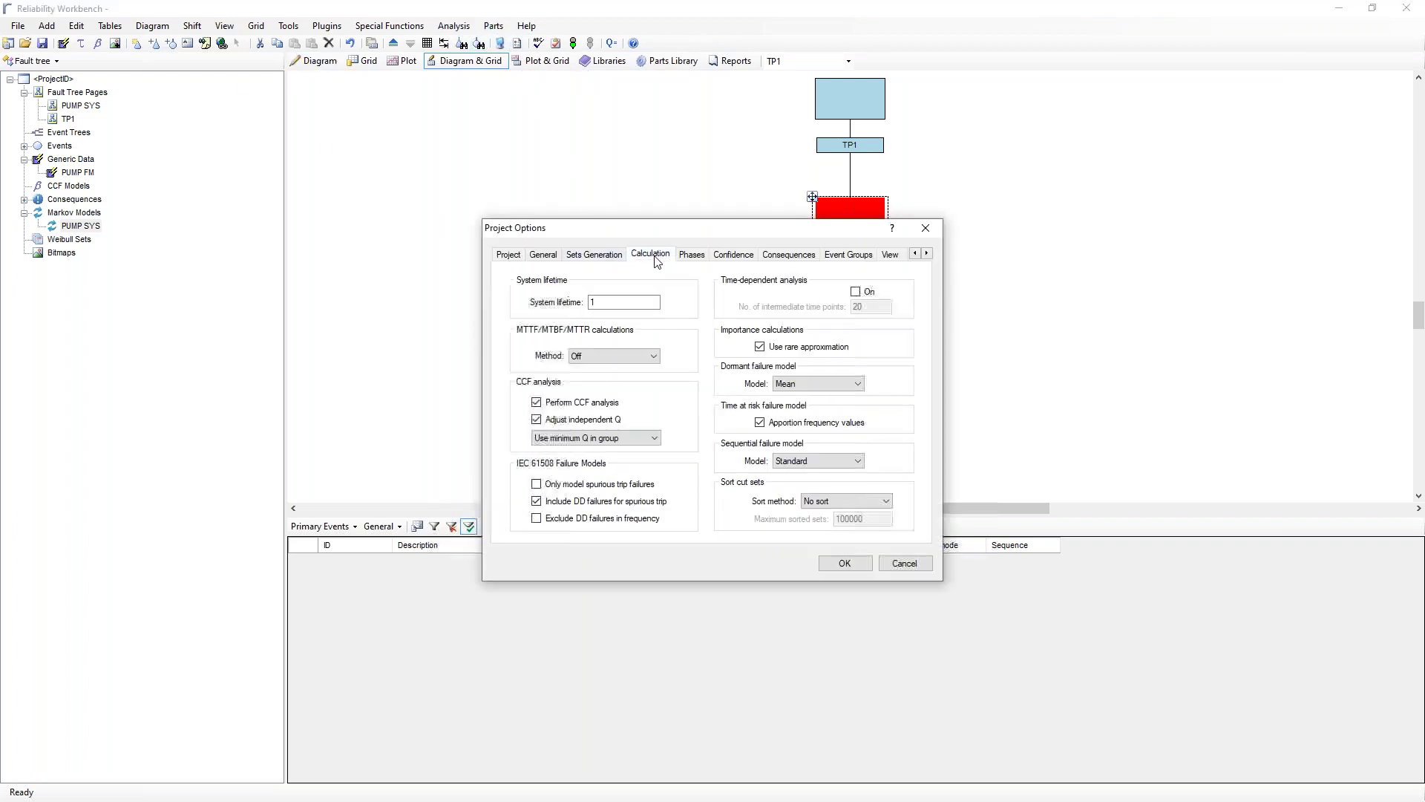
{"action": "left_click", "coordinate": [597, 303]}
{"action": "left_click", "coordinate": [845, 564]}
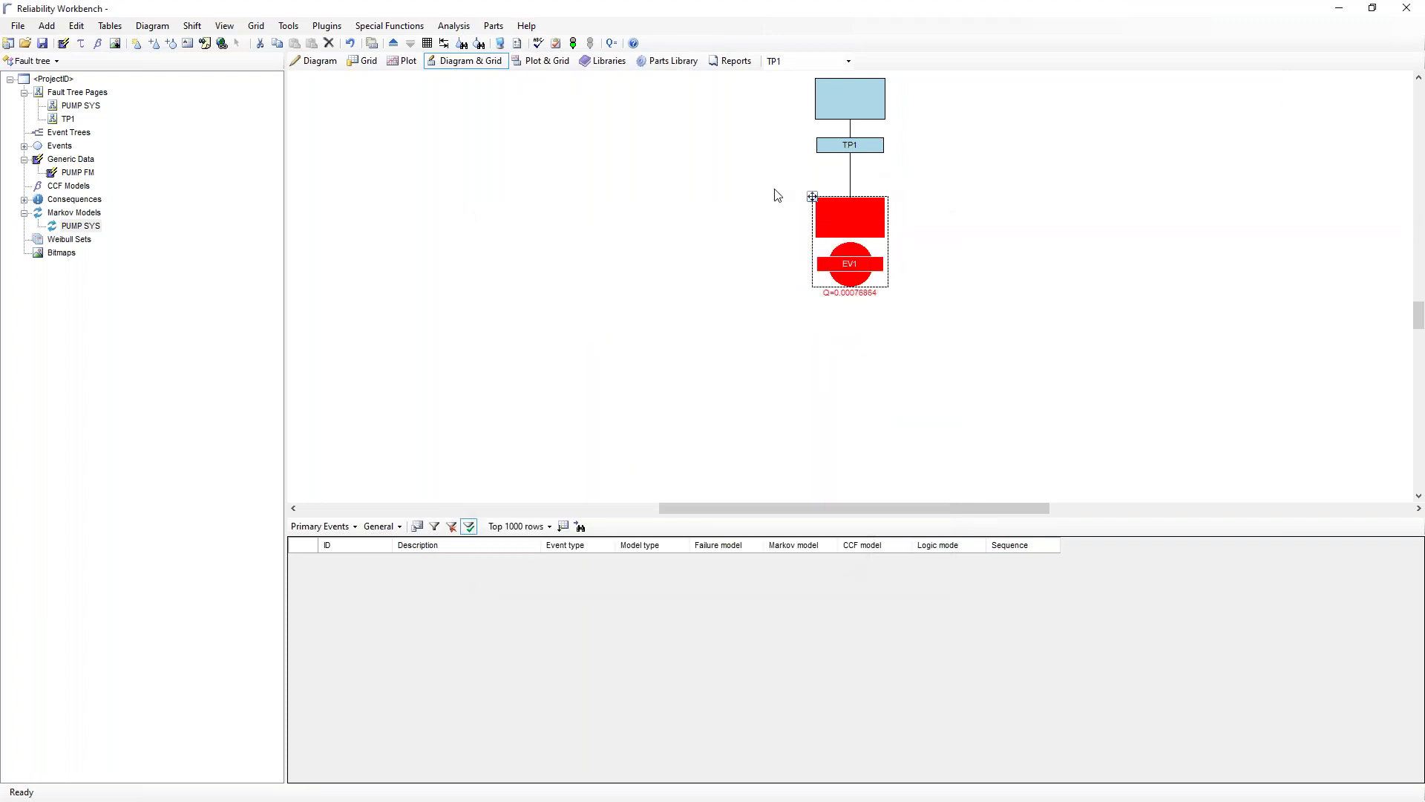
{"action": "left_click", "coordinate": [738, 199]}
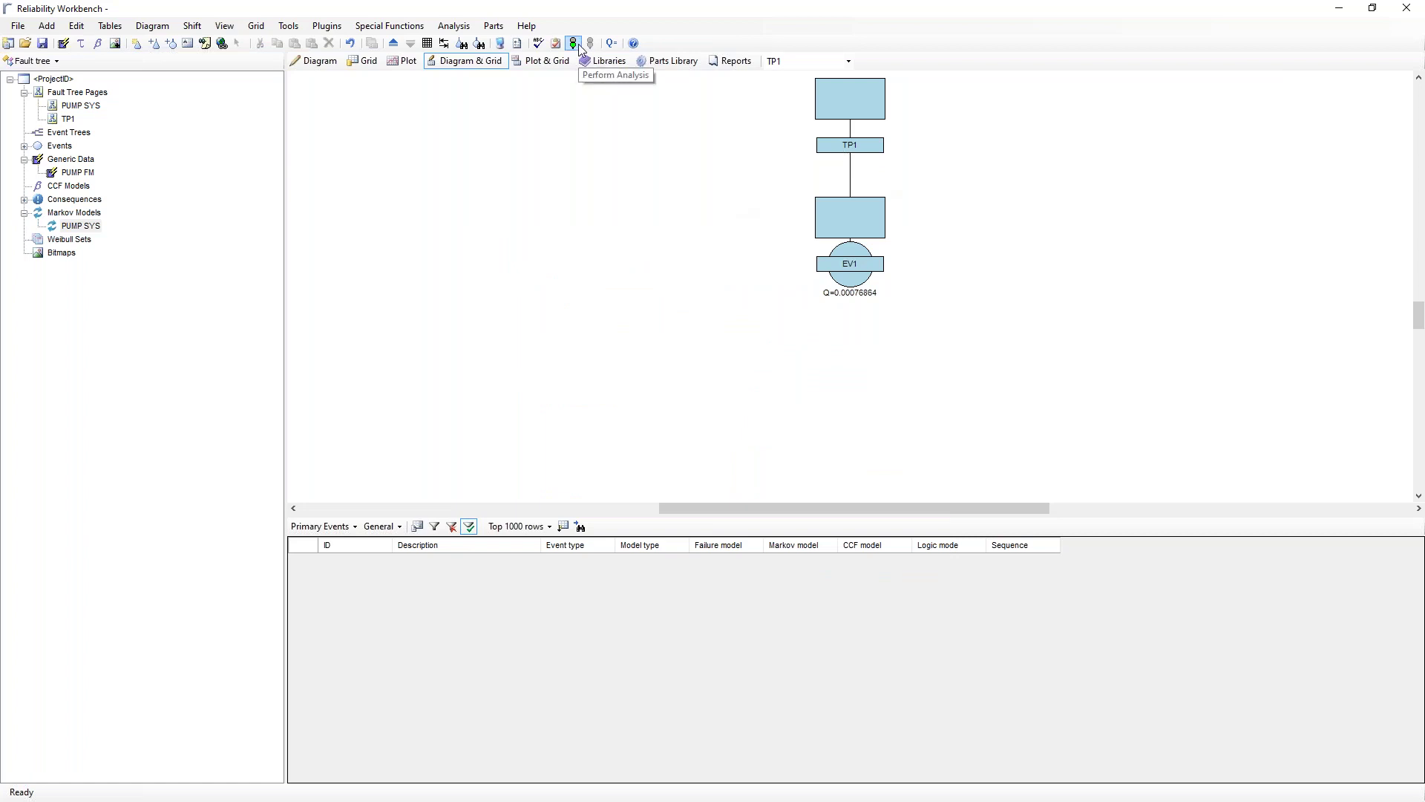
{"action": "left_click", "coordinate": [577, 43]}
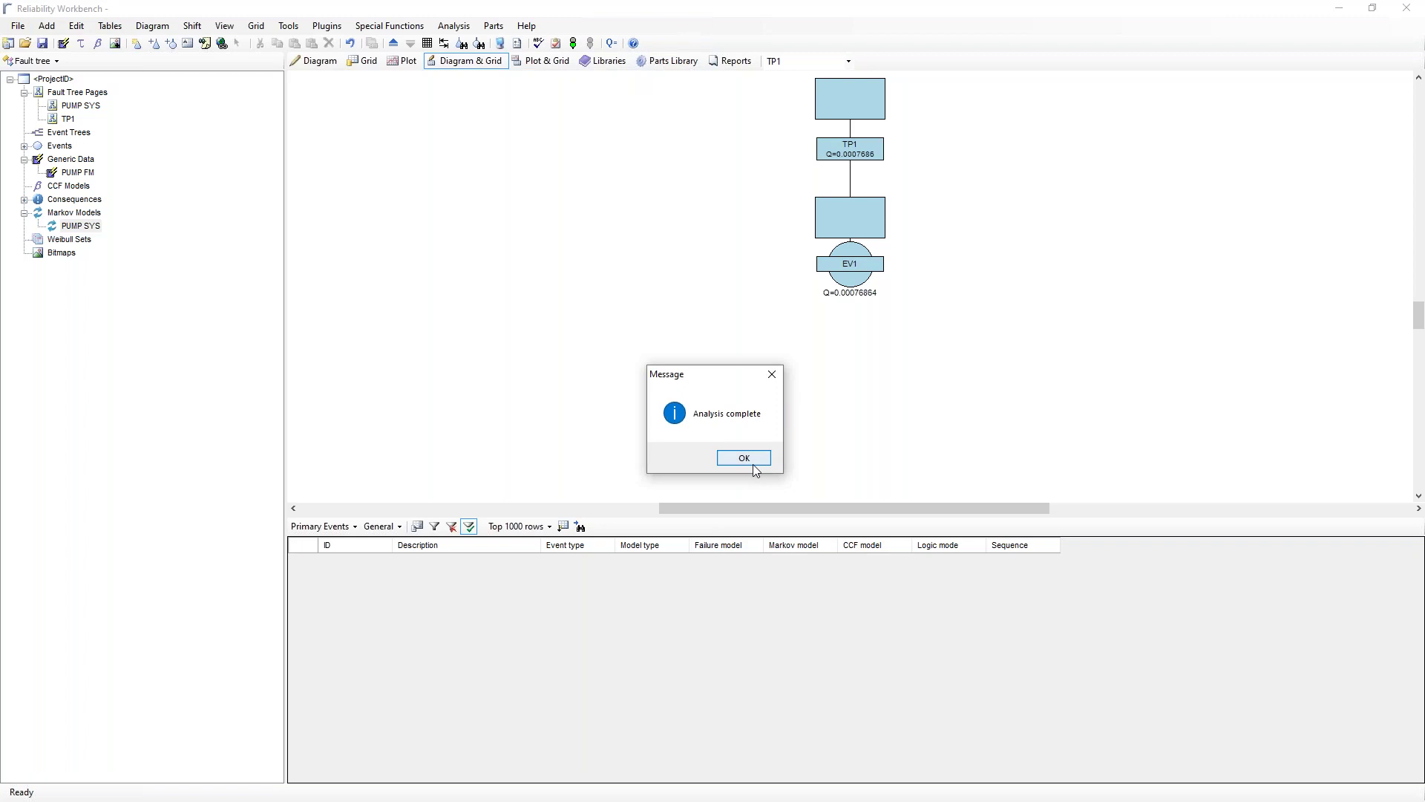
{"action": "left_click", "coordinate": [743, 458]}
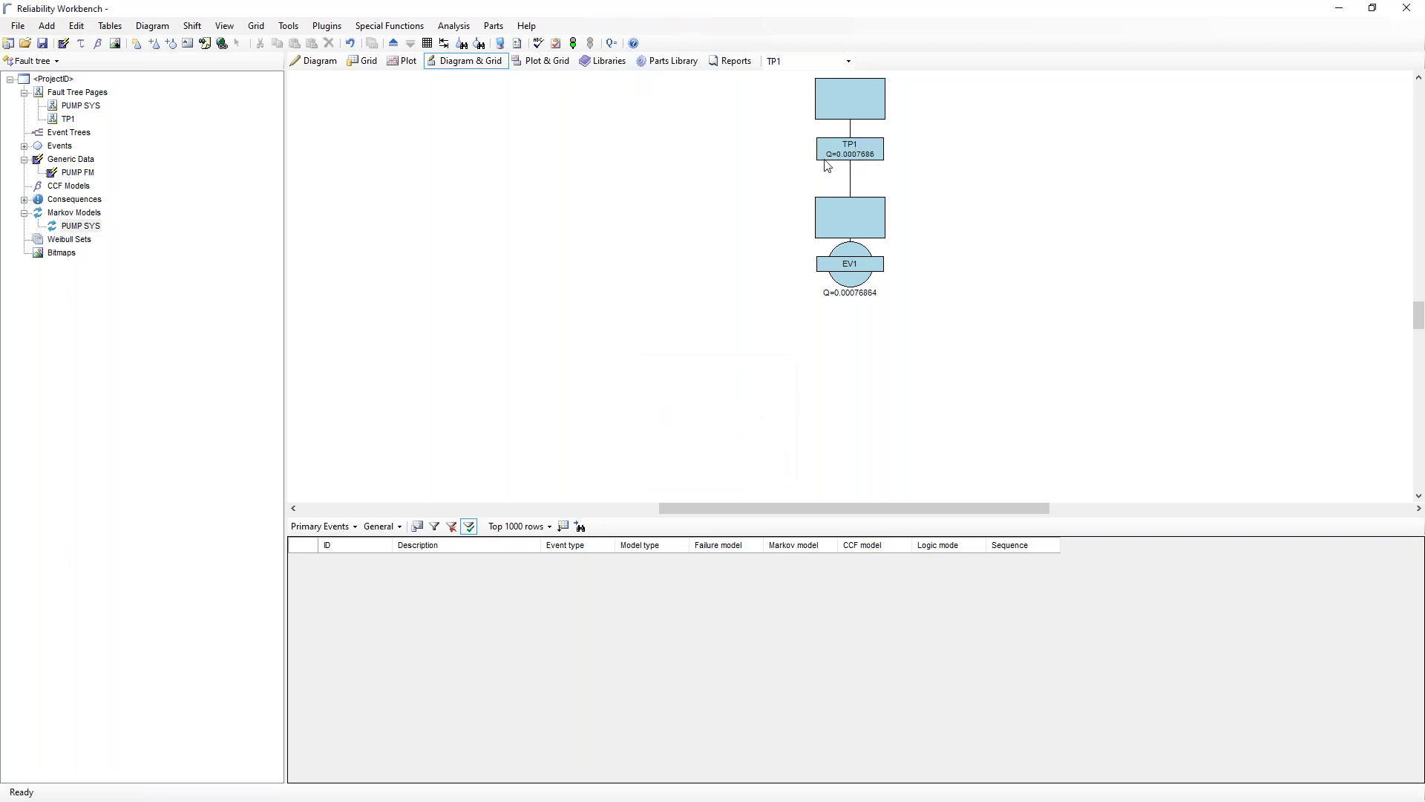
Inspect the original PUMP SYS fault tree at Q=0.0003845, then go back to the TP1 page.
{"action": "left_click", "coordinate": [80, 106]}
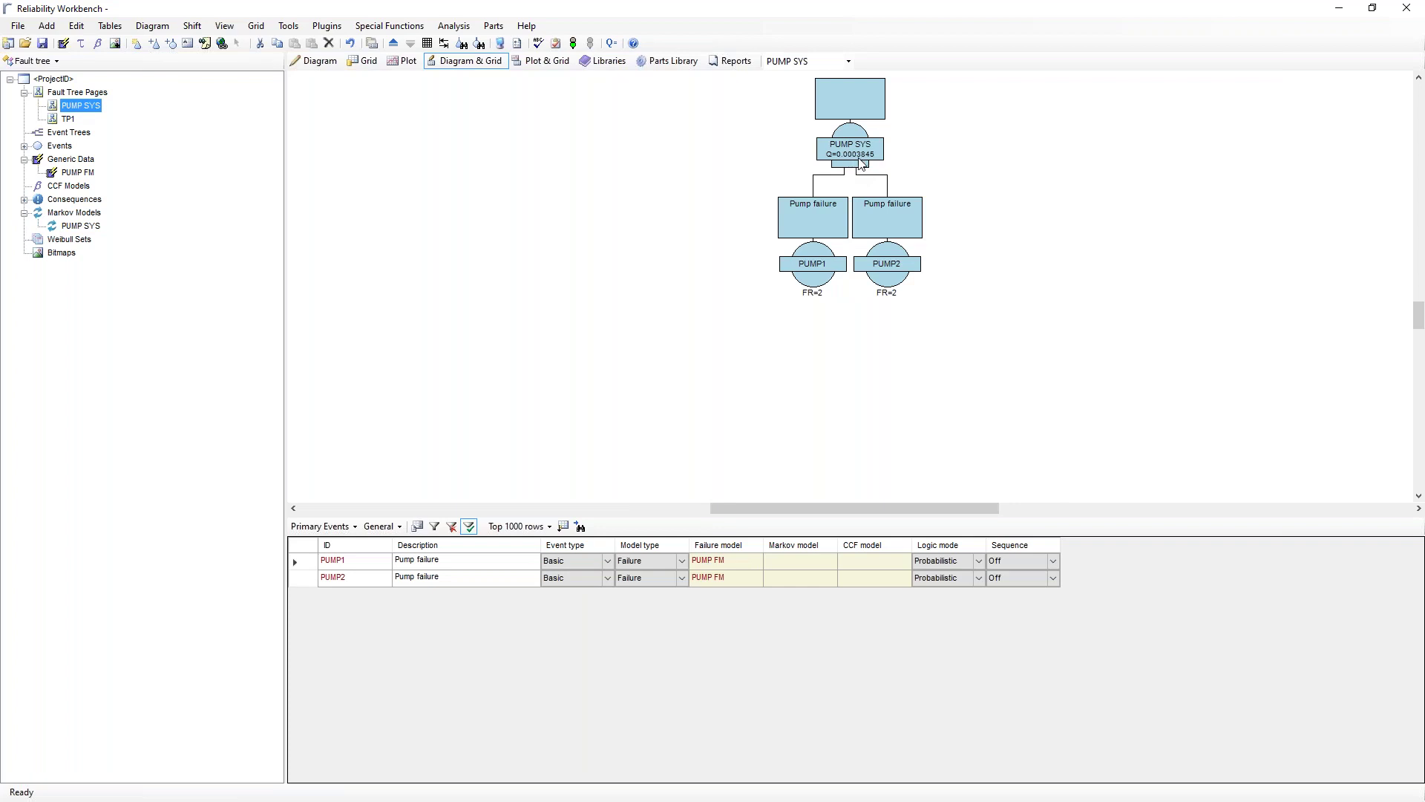
{"action": "scroll", "coordinate": [937, 185], "scroll_direction": "up", "scroll_amount": 3}
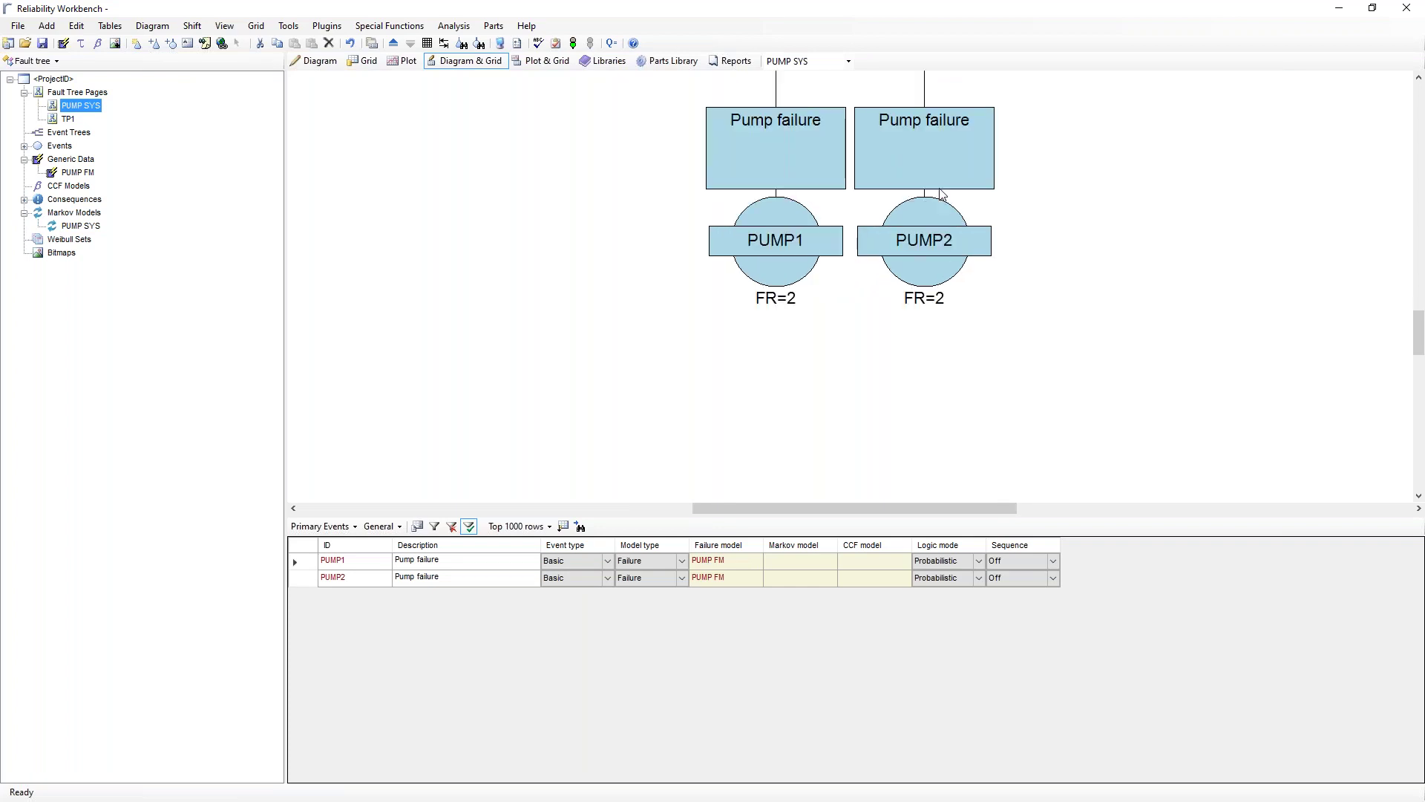
{"action": "scroll", "coordinate": [963, 222], "scroll_direction": "up", "scroll_amount": 5}
{"action": "scroll", "coordinate": [965, 233], "scroll_direction": "down", "scroll_amount": 3}
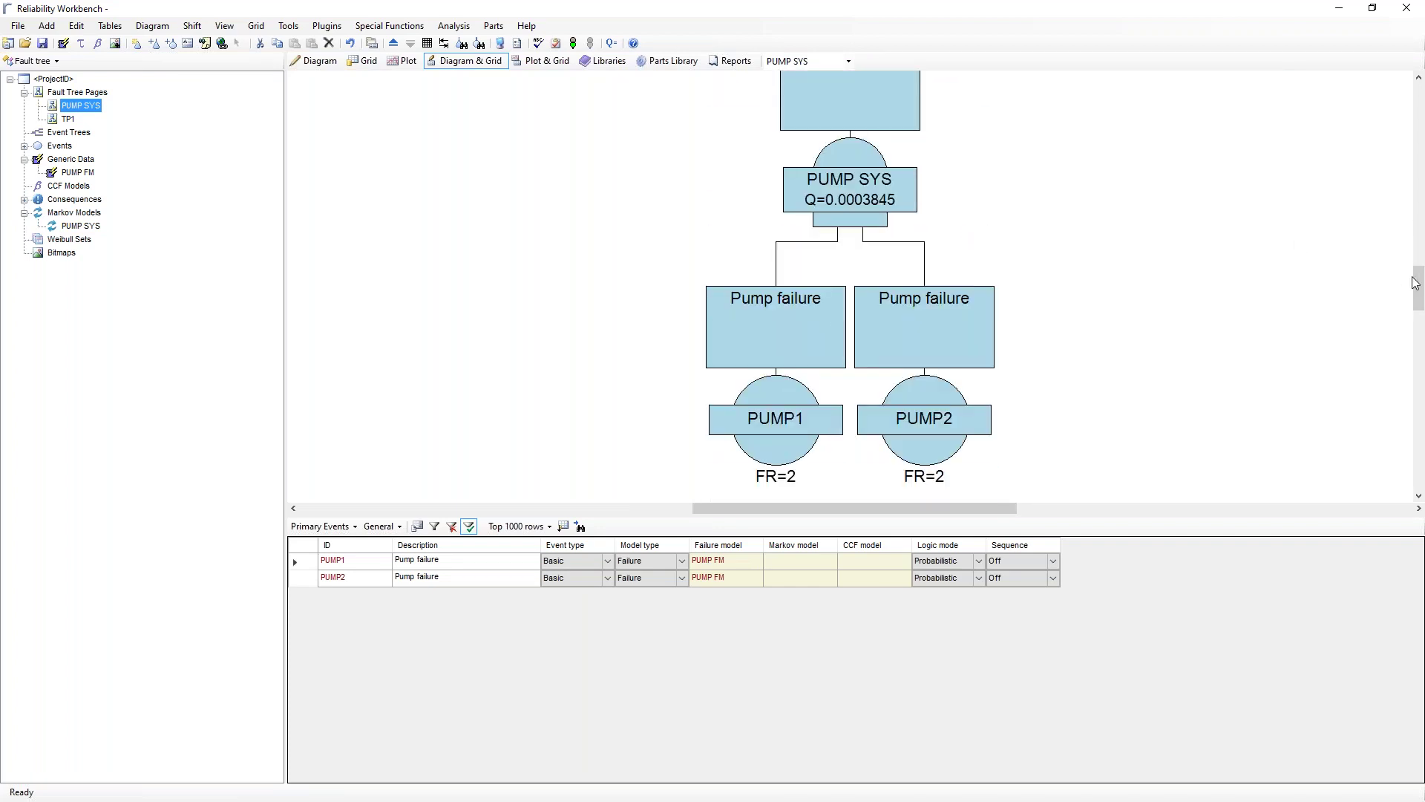
{"action": "left_click_drag", "start_coordinate": [1414, 280], "coordinate": [1412, 268]}
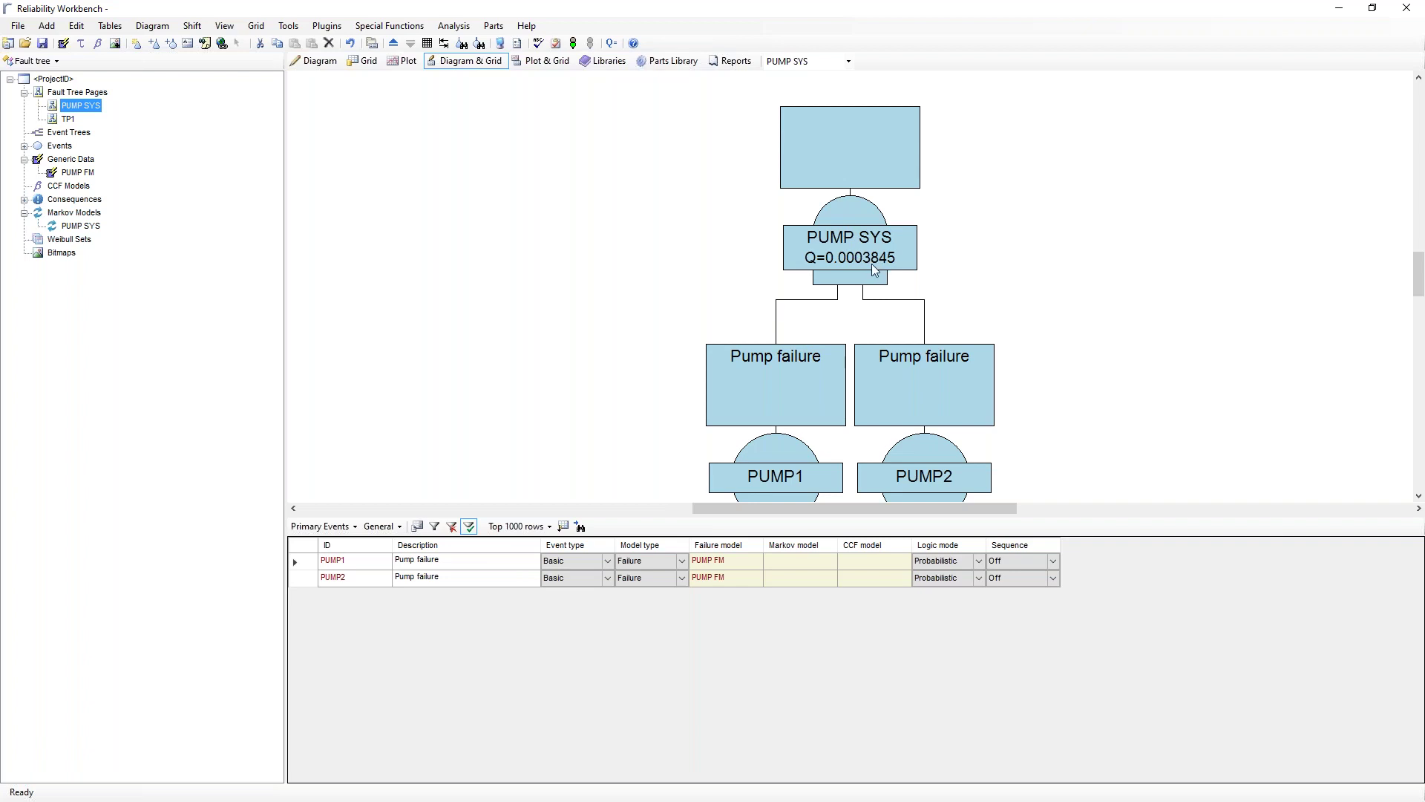
{"action": "left_click", "coordinate": [61, 121]}
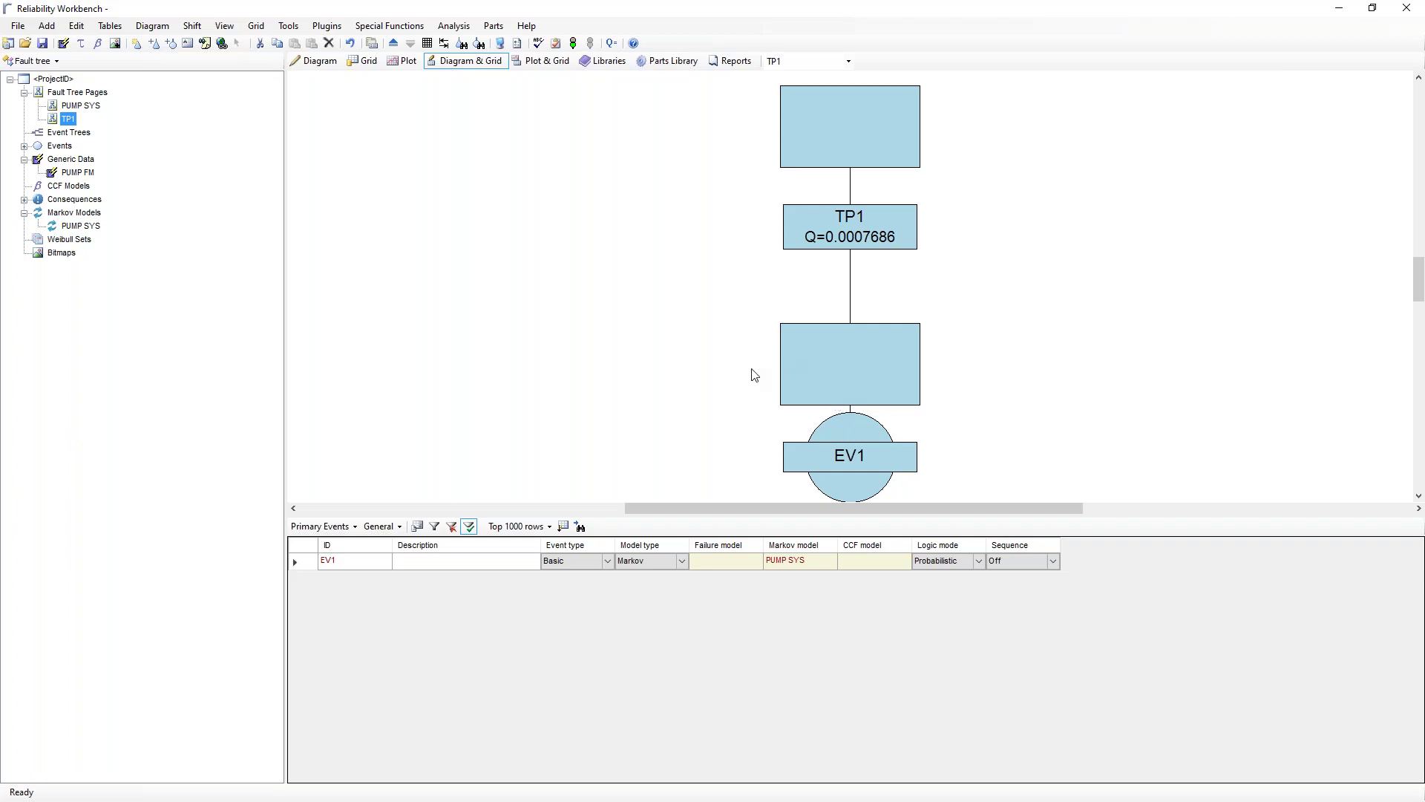
{"action": "left_click", "coordinate": [65, 43]}
{"action": "left_click", "coordinate": [694, 401]}
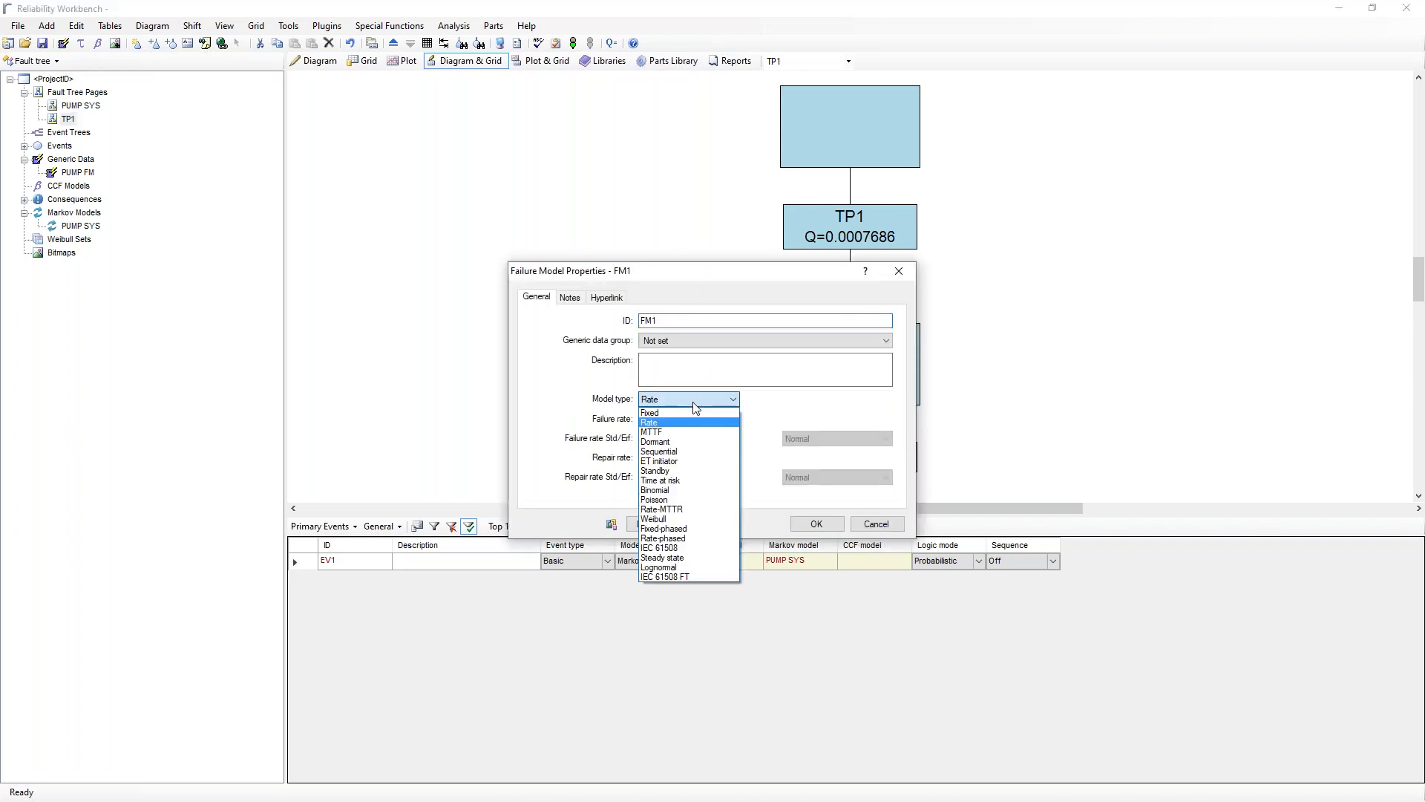
{"action": "left_click", "coordinate": [670, 472]}
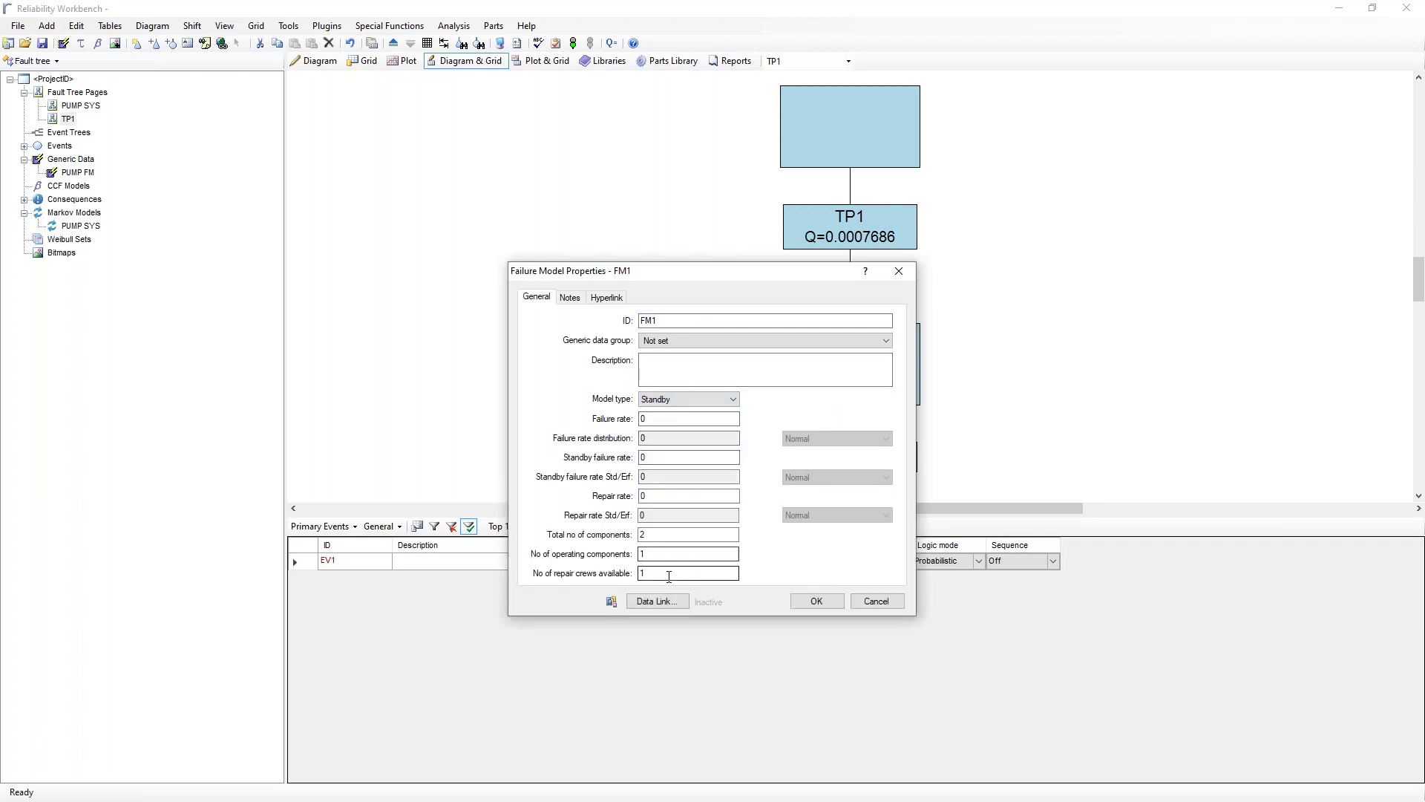
{"action": "double_click", "coordinate": [642, 574]}
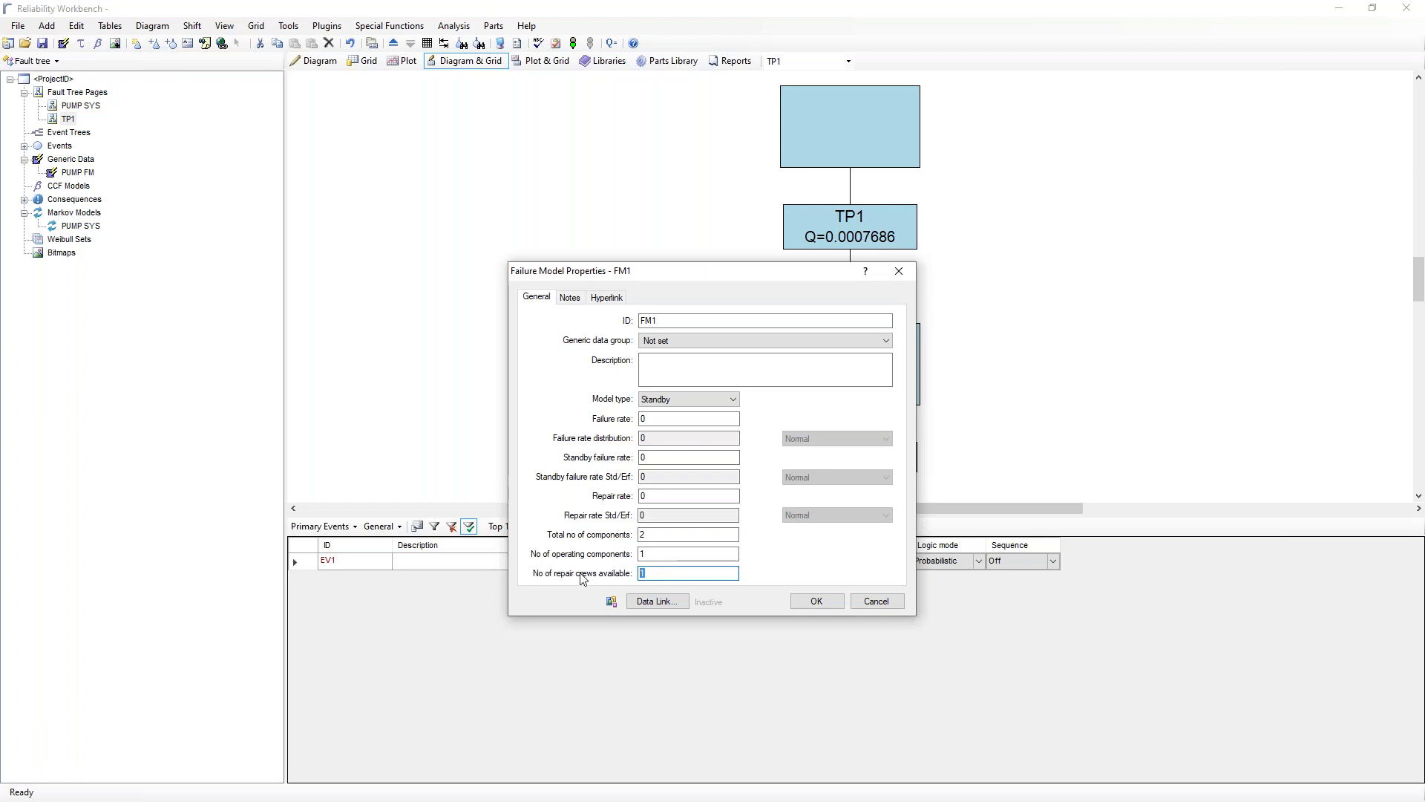
{"action": "left_click", "coordinate": [657, 574]}
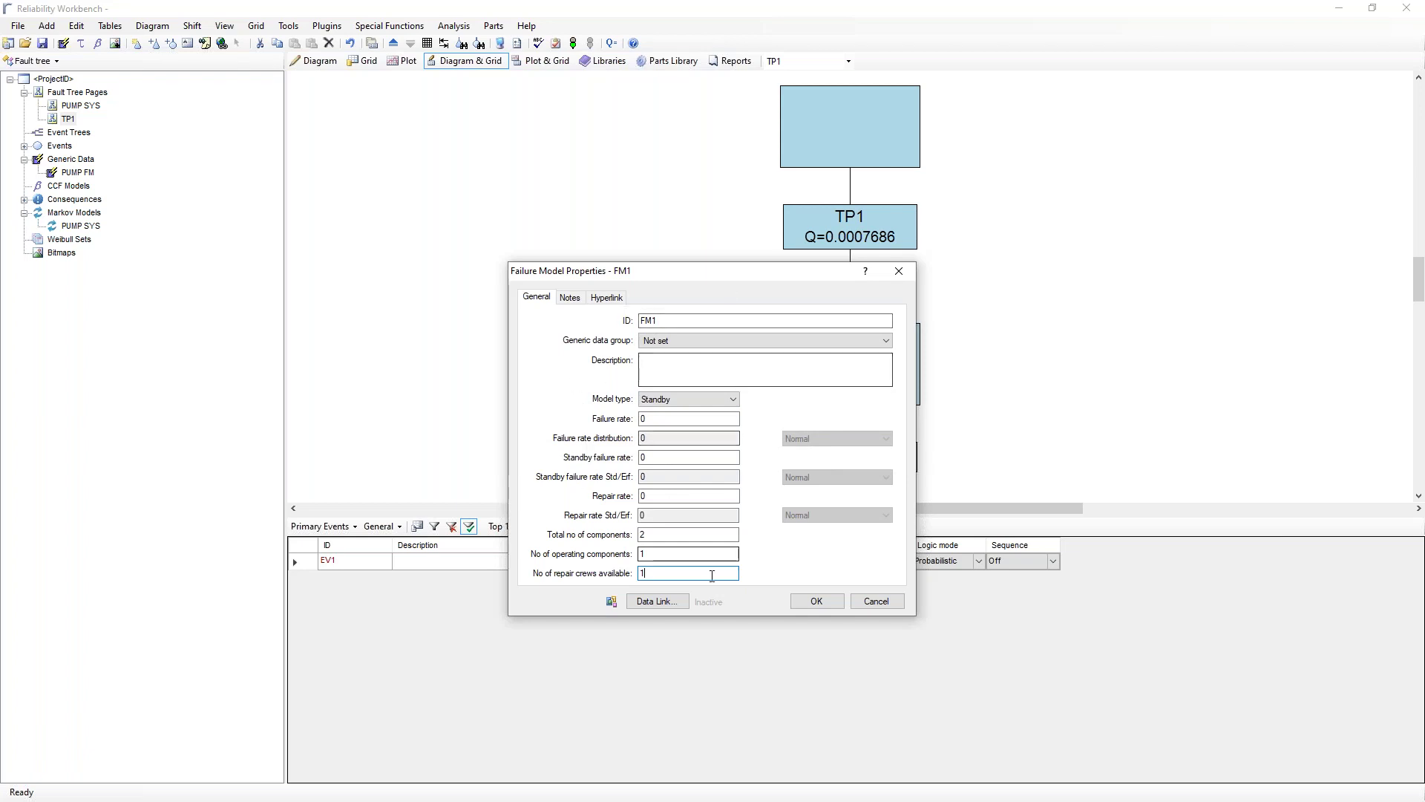
{"action": "left_click", "coordinate": [891, 605]}
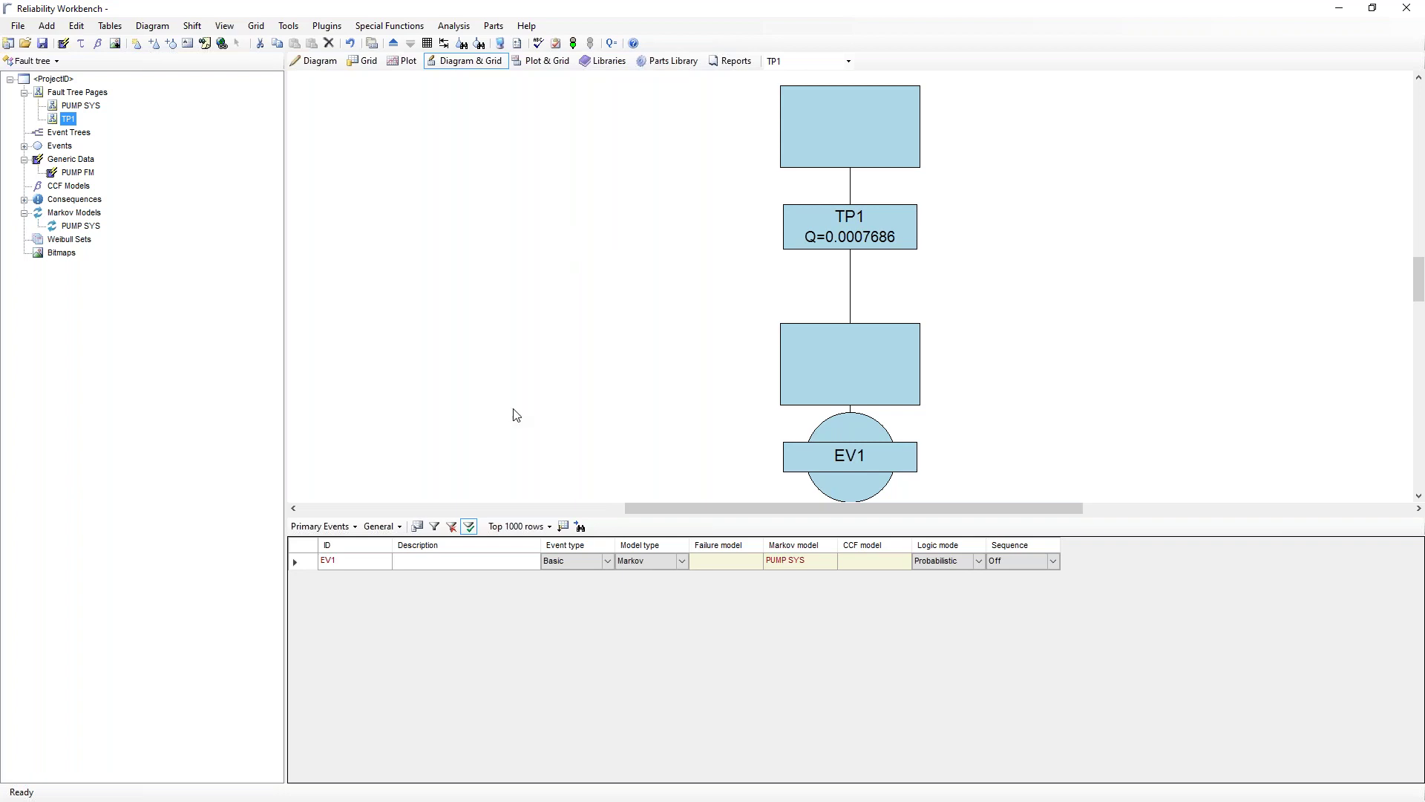
Drag the diagram splitter down so EV1's Q=0.00076864 shows beneath the event.
{"action": "left_click_drag", "start_coordinate": [494, 517], "coordinate": [471, 637]}
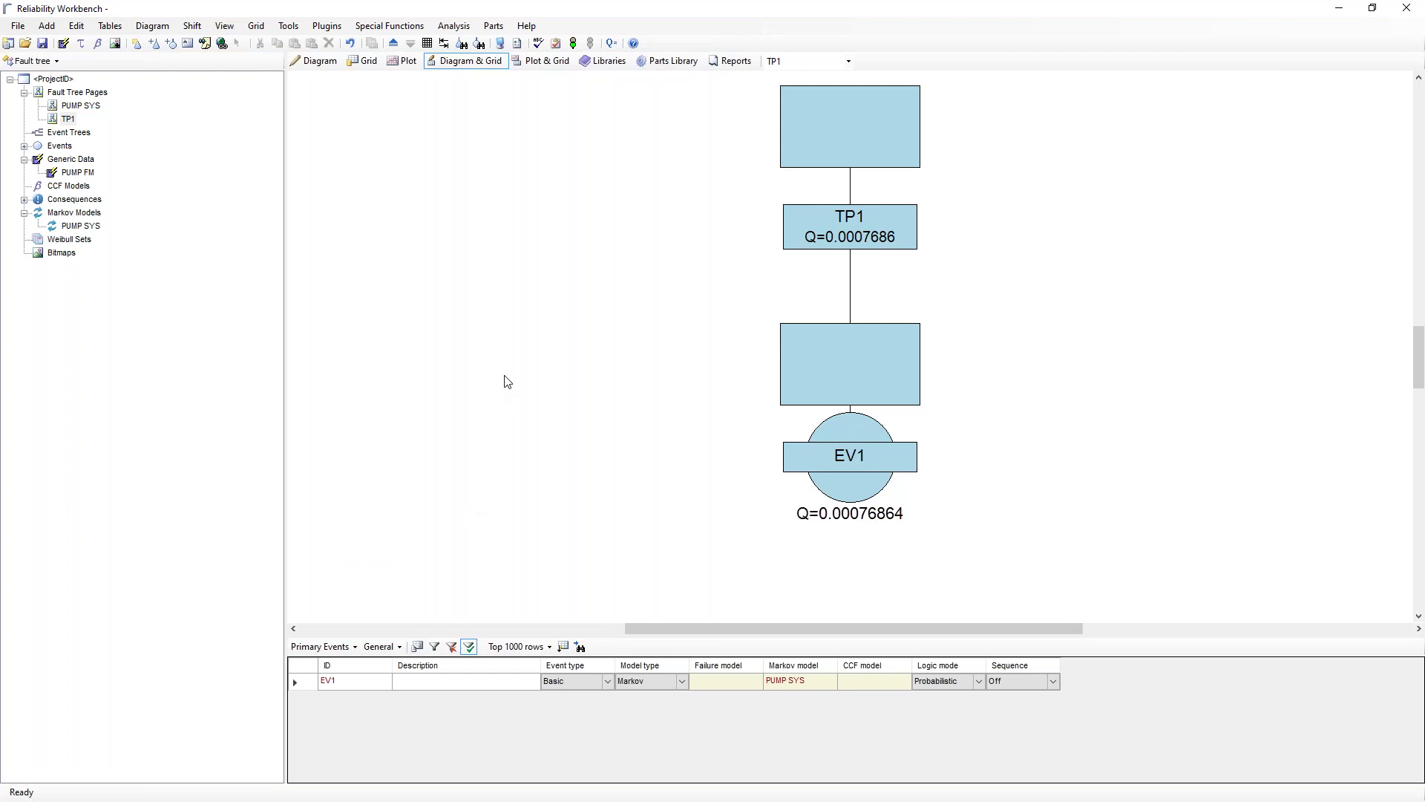